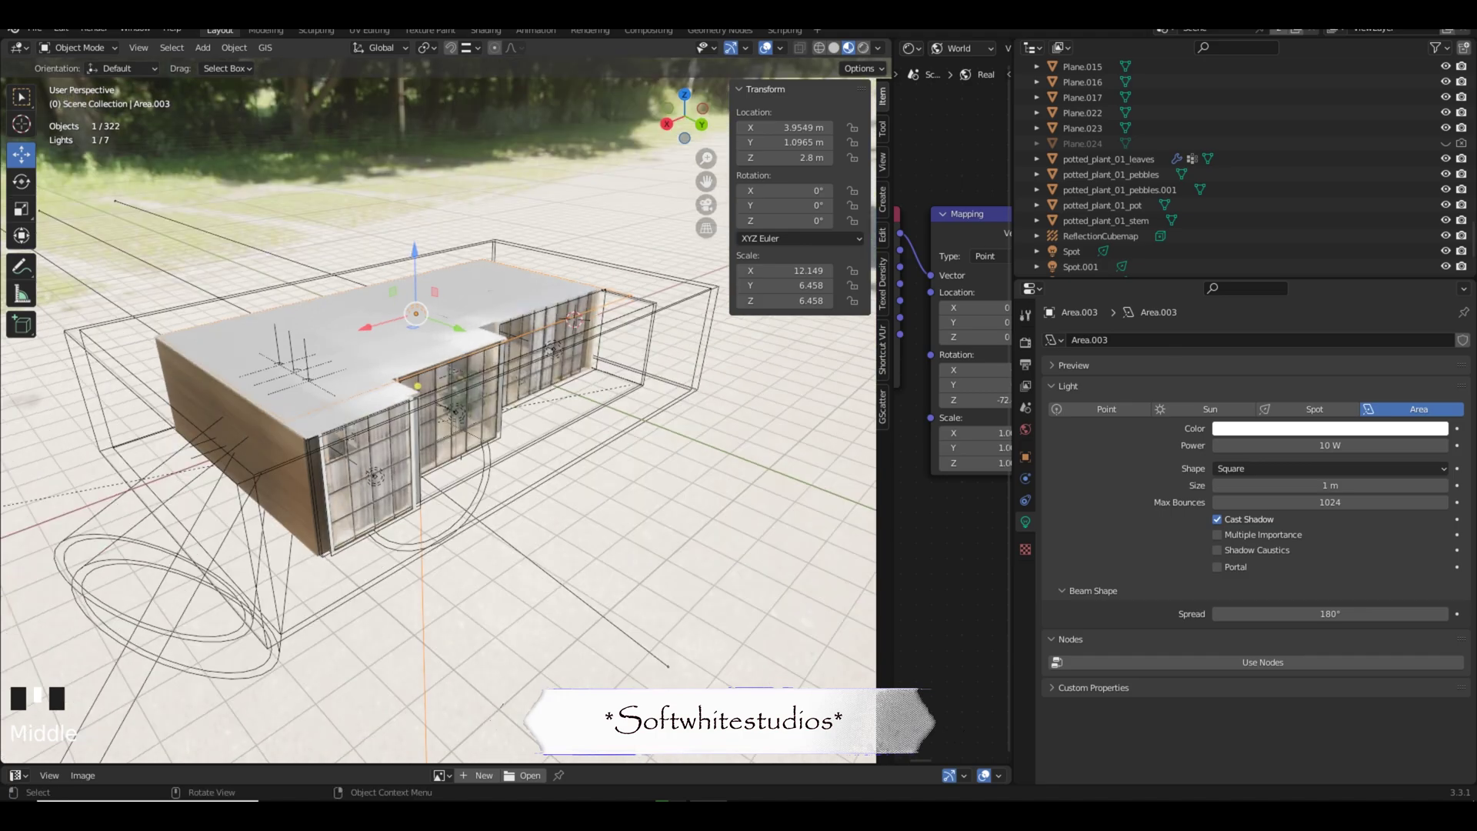
# Delete the Spot.001 and Spot.002 lights and the reflection cubemap from the scene.
pyautogui.click(228, 460)
pyautogui.press('Delete')
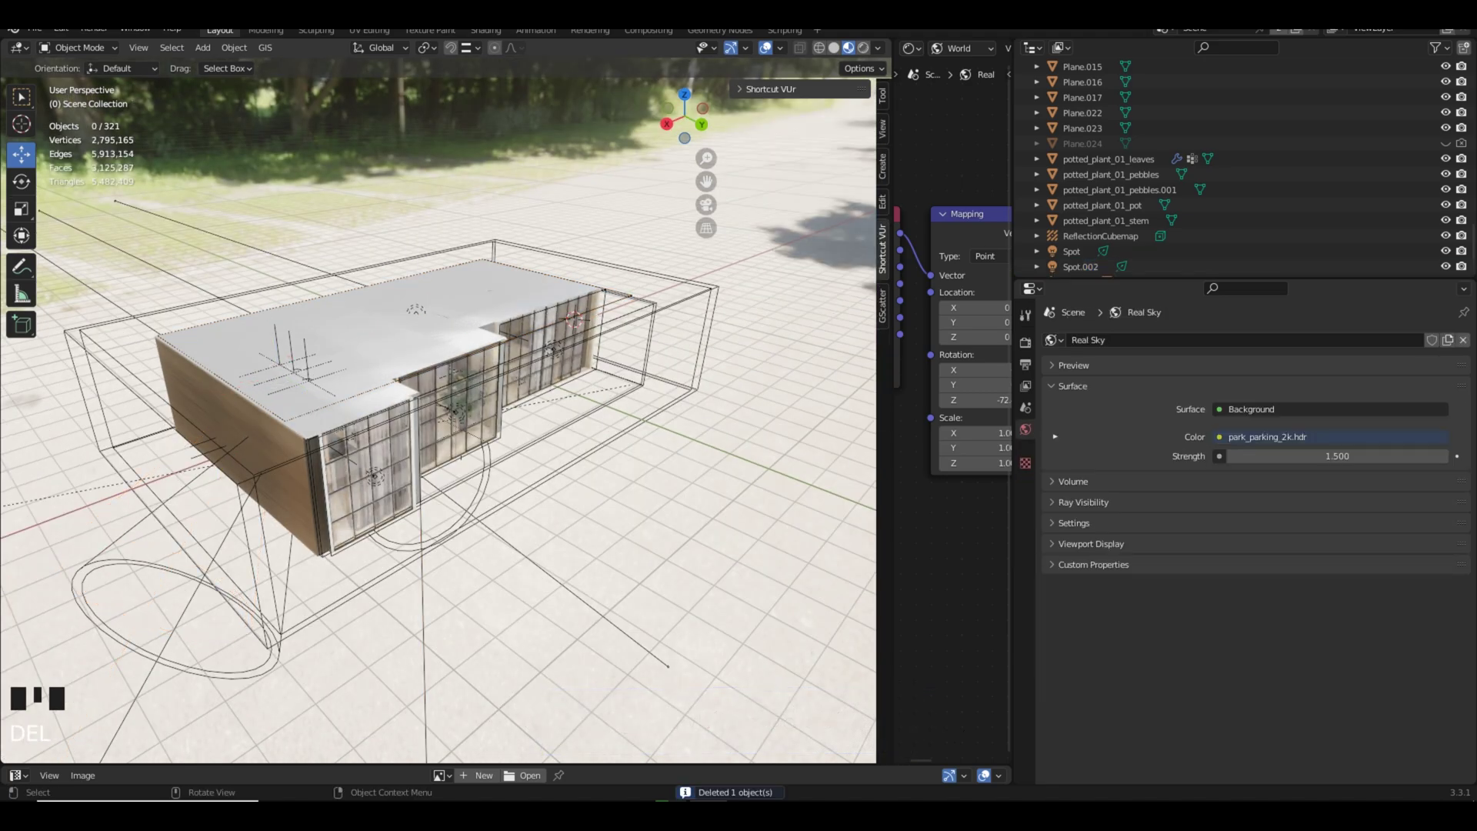
pyautogui.click(223, 459)
pyautogui.press('Delete')
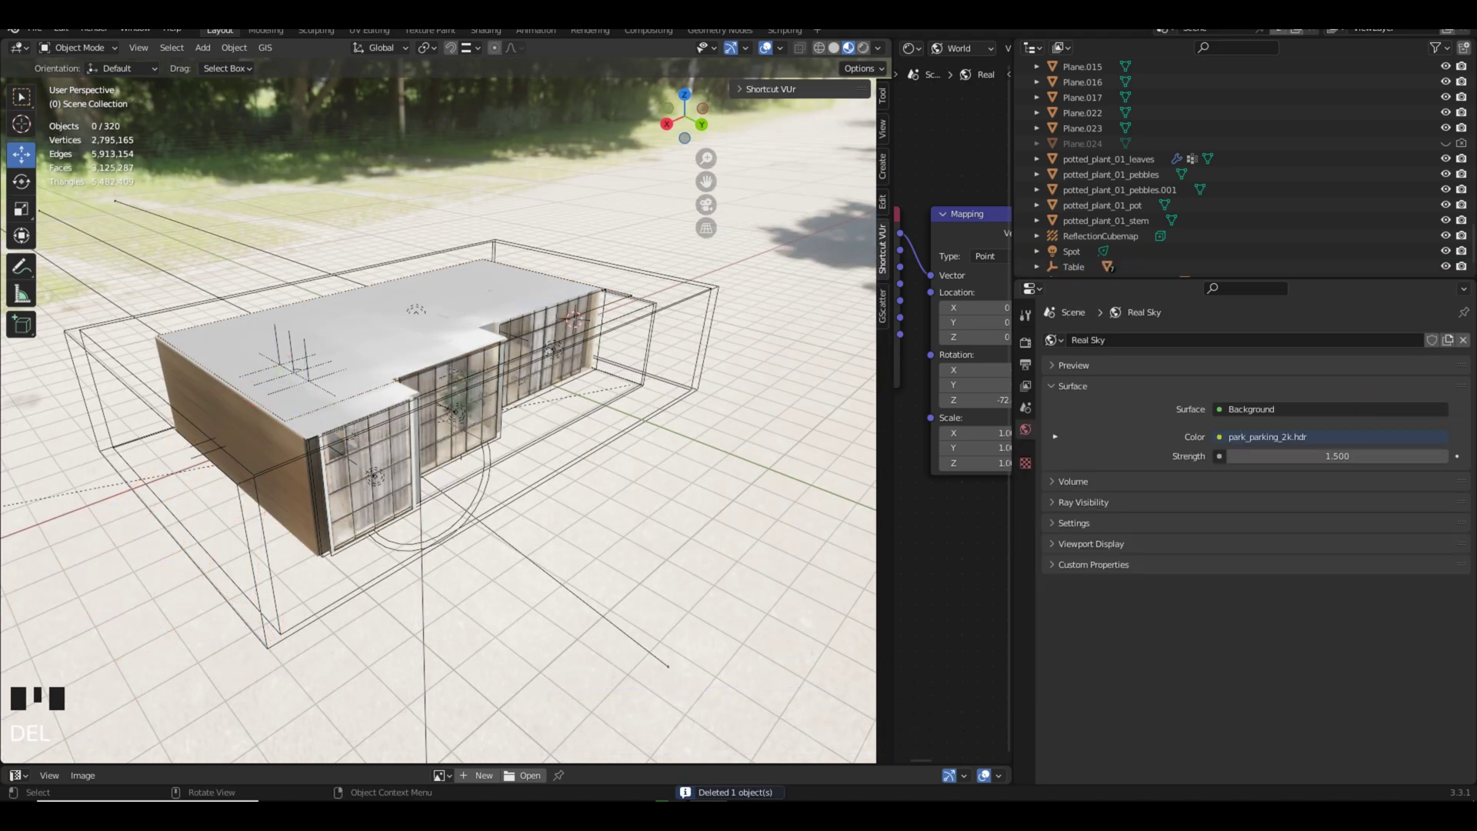
pyautogui.click(226, 457)
pyautogui.press('Delete')
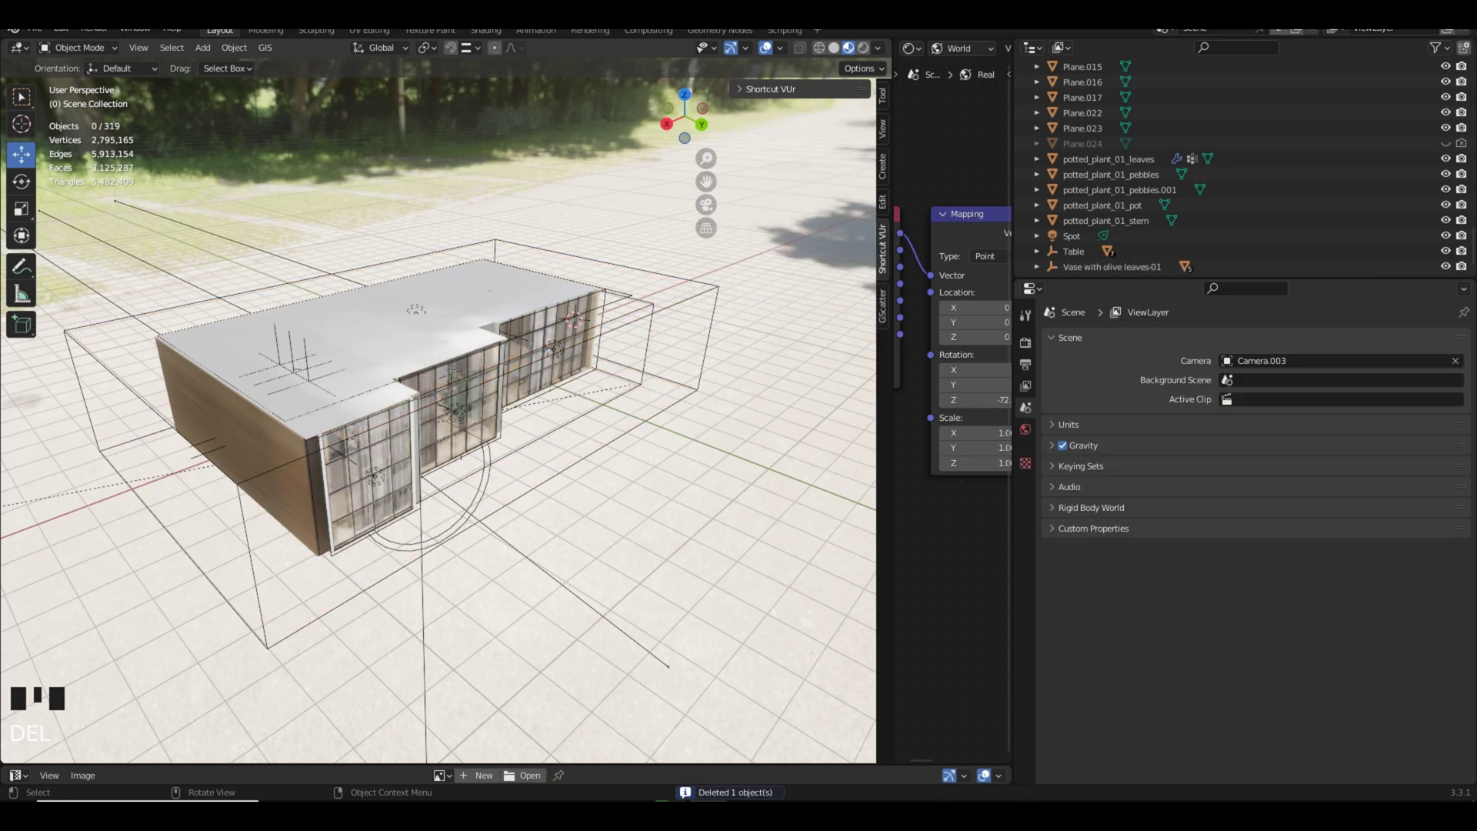
# Delete the box-shaped probe volume surrounding the building and the remaining spot light.
pyautogui.click(240, 493)
pyautogui.press('Delete')
pyautogui.moveTo(254, 492); pyautogui.dragTo(171, 496, button='middle')
pyautogui.click(384, 509)
pyautogui.press('Delete')
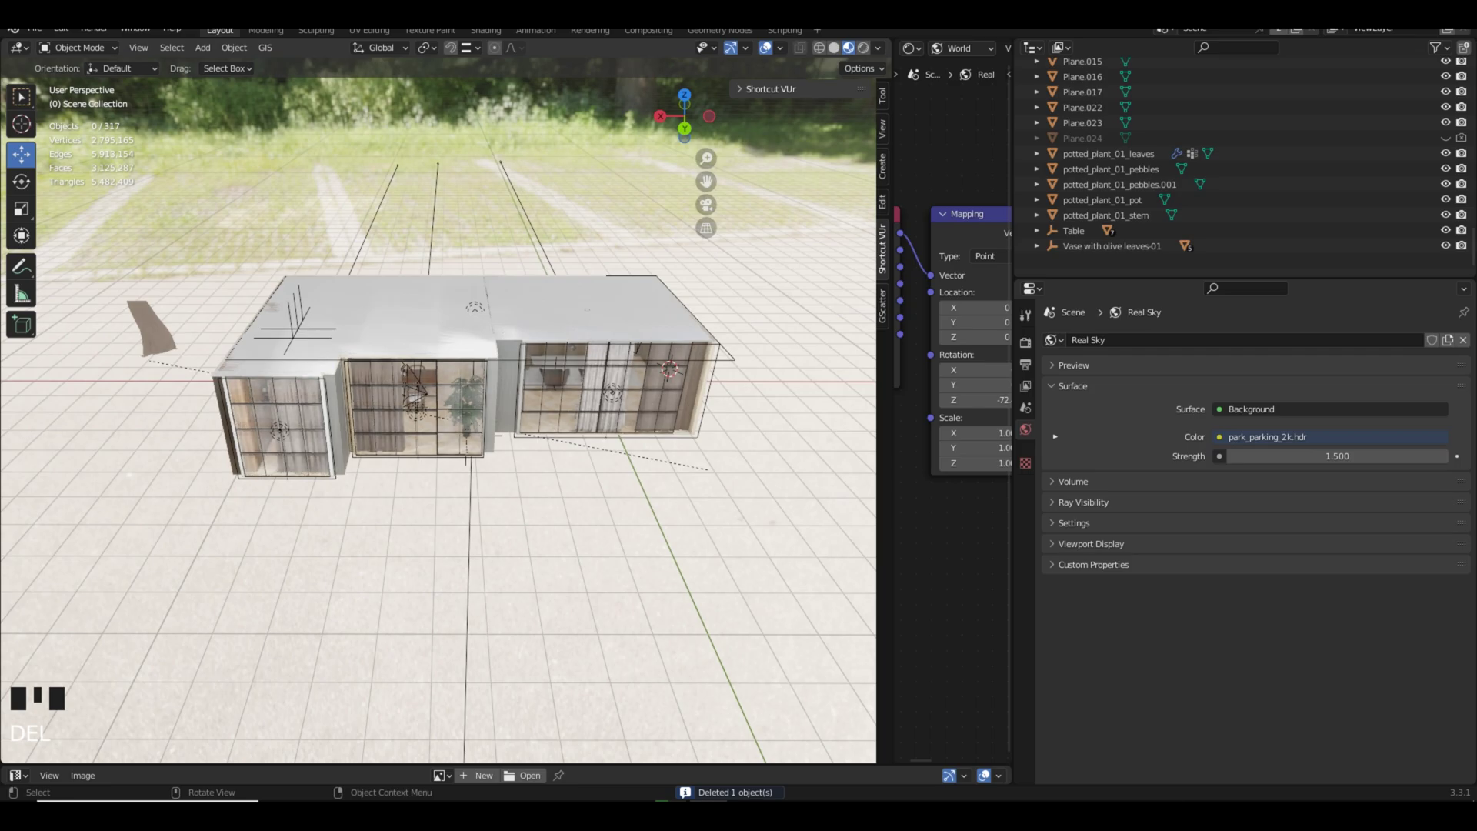
# Delete the area lights covering the middle window and the long window beside the wood-clad end wall.
pyautogui.moveTo(431, 415); pyautogui.dragTo(492, 385, button='middle')
pyautogui.scroll(2, 439, 415)
pyautogui.click(356, 390)
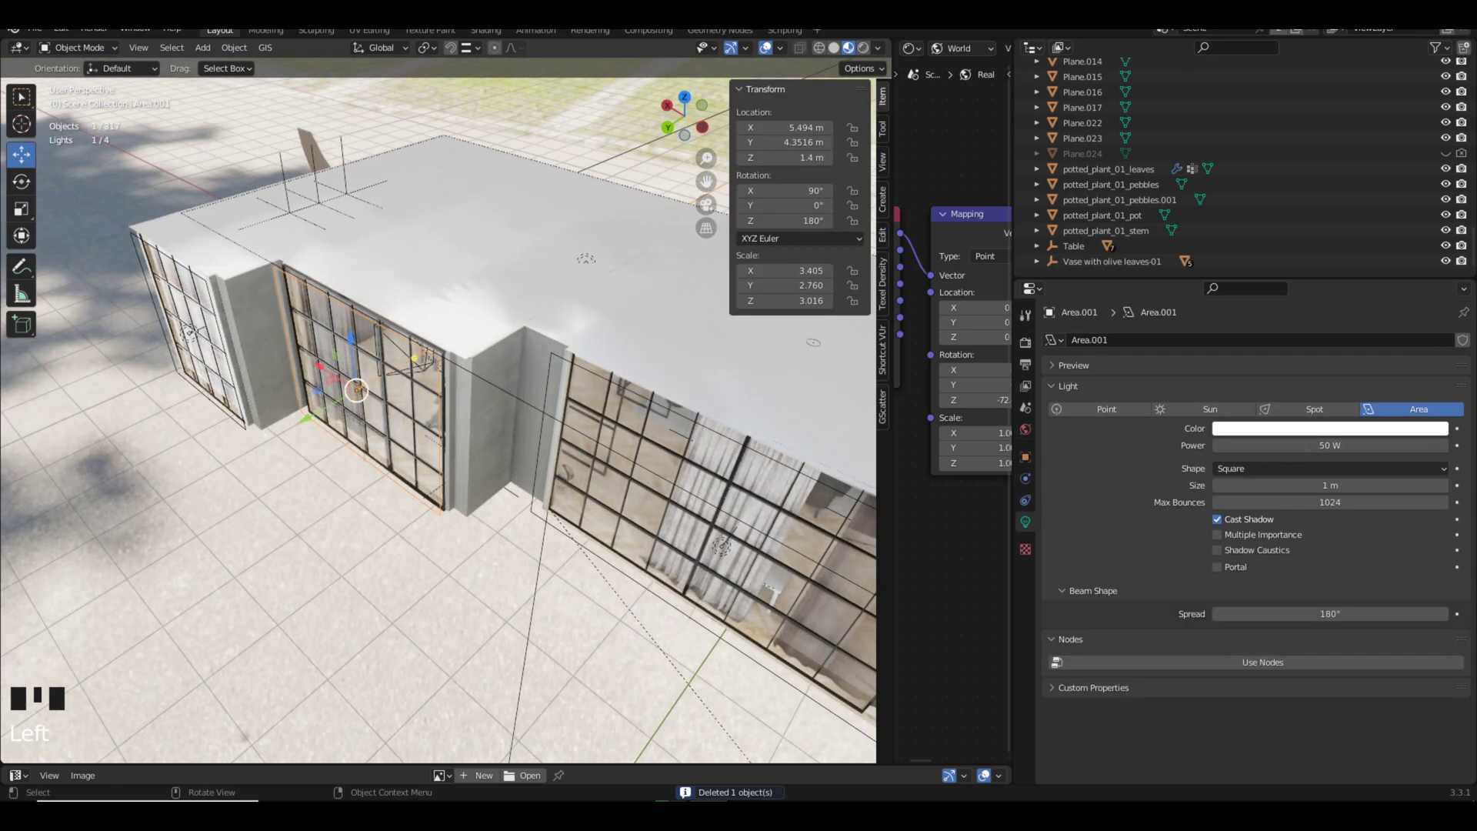
pyautogui.press('Delete')
pyautogui.scroll(-2, 431, 407)
pyautogui.moveTo(430, 408); pyautogui.dragTo(386, 387, button='middle')
pyautogui.moveTo(477, 400); pyautogui.dragTo(500, 361, button='middle')
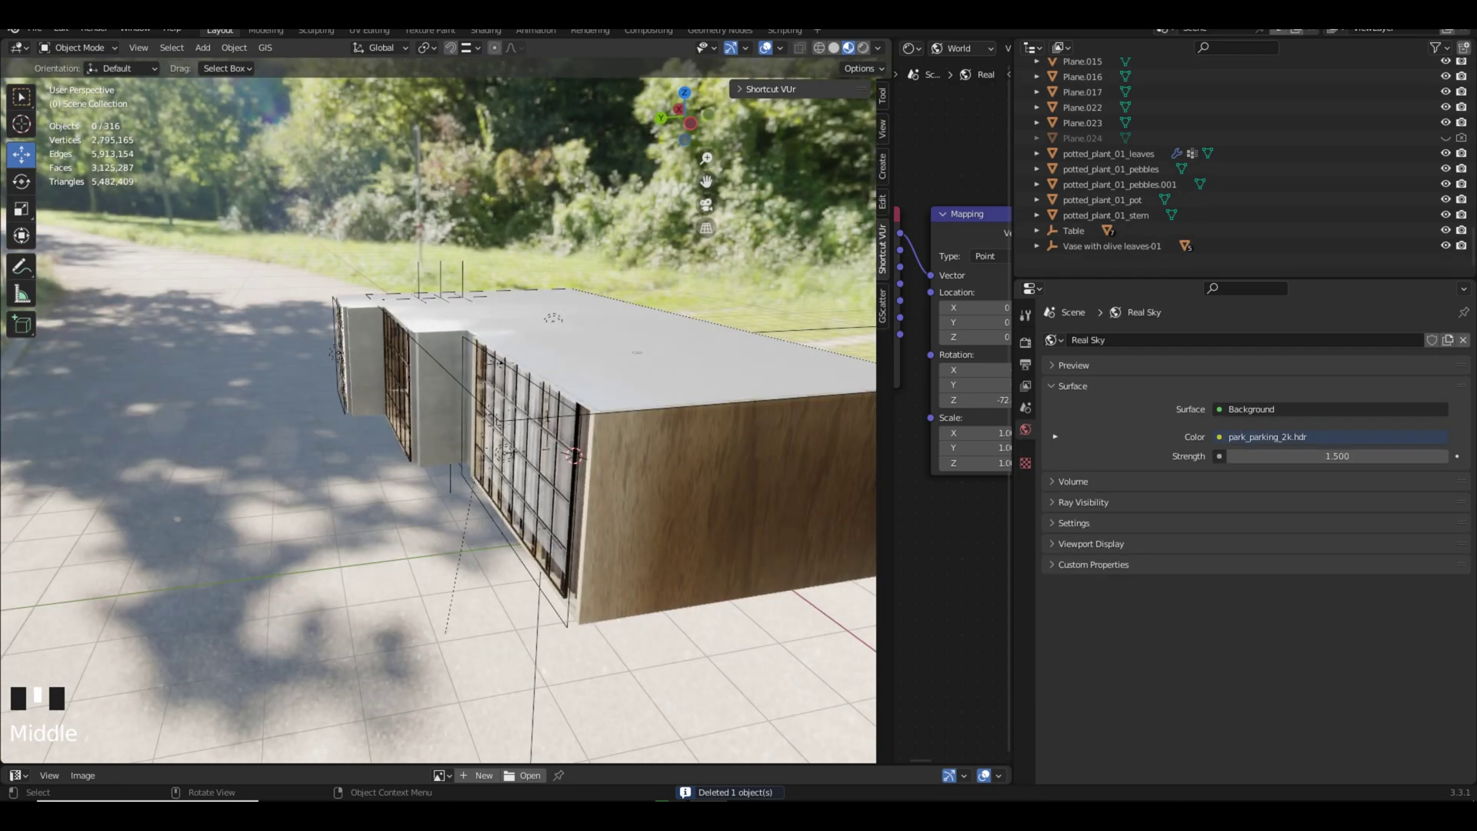
pyautogui.click(508, 535)
pyautogui.press('Delete')
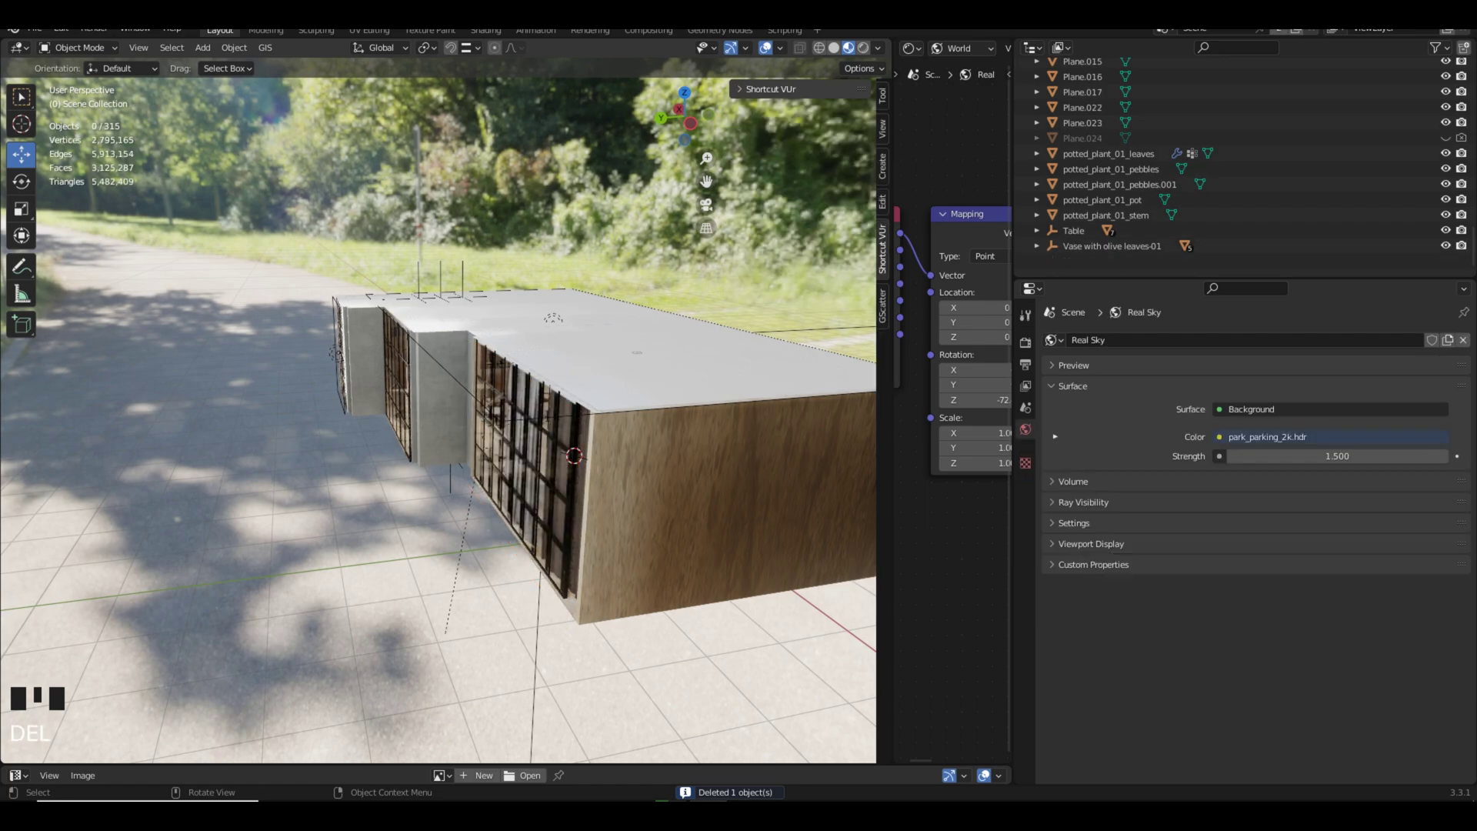
# Delete the large Area.003 light at ceiling height.
pyautogui.moveTo(438, 419); pyautogui.dragTo(461, 307, button='middle')
pyautogui.click(551, 530)
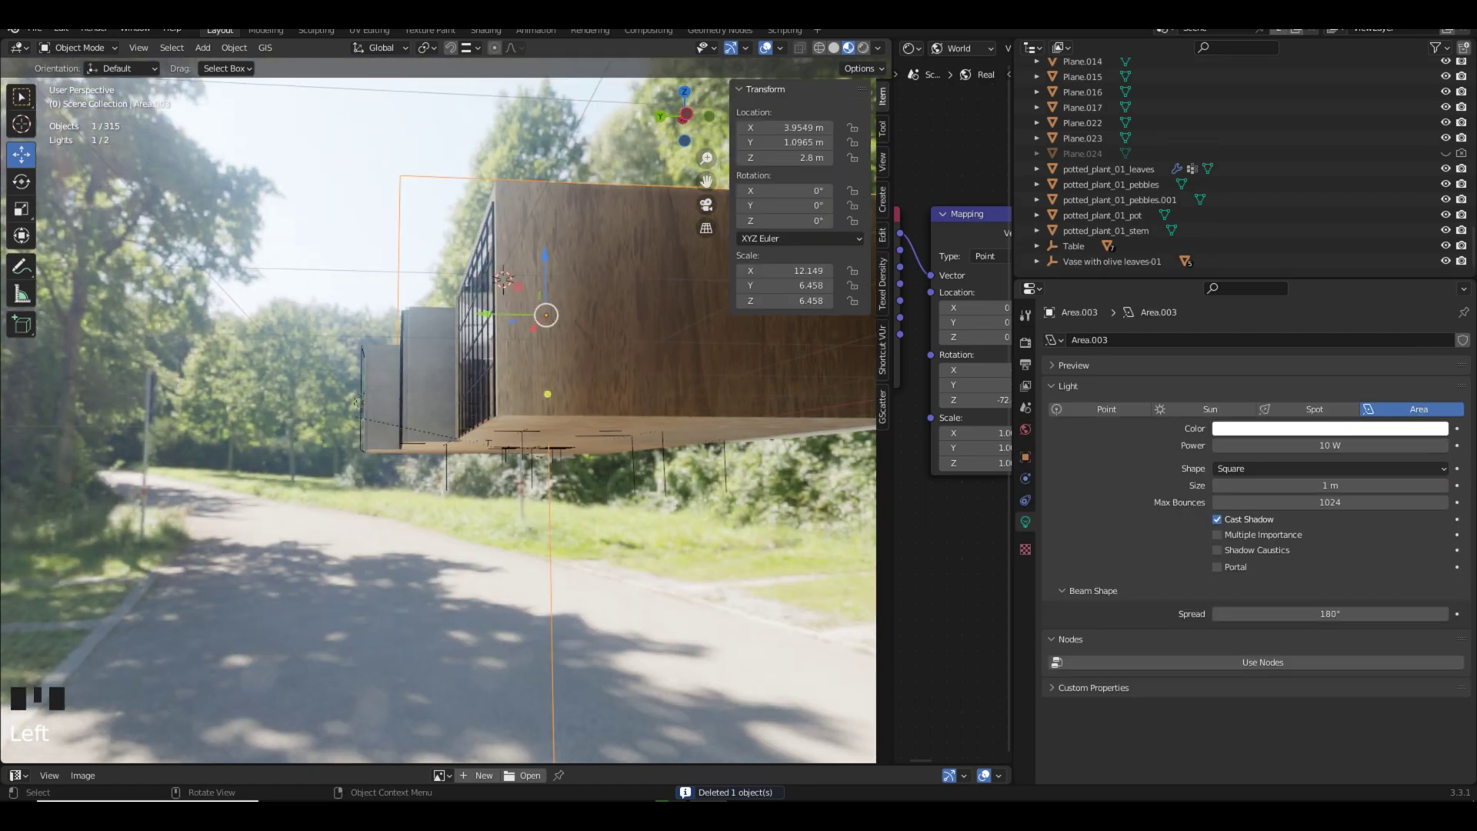
pyautogui.moveTo(461, 308); pyautogui.dragTo(514, 416, button='middle')
pyautogui.press('Delete')
# Delete the last area light, the one covering the projecting window at the opposite end of the building.
pyautogui.scroll(2, 514, 416)
pyautogui.scroll(-1, 513, 415)
pyautogui.moveTo(369, 415); pyautogui.dragTo(769, 453, button='middle')
pyautogui.scroll(2, 484, 400)
pyautogui.moveTo(531, 461); pyautogui.dragTo(615, 461, button='middle')
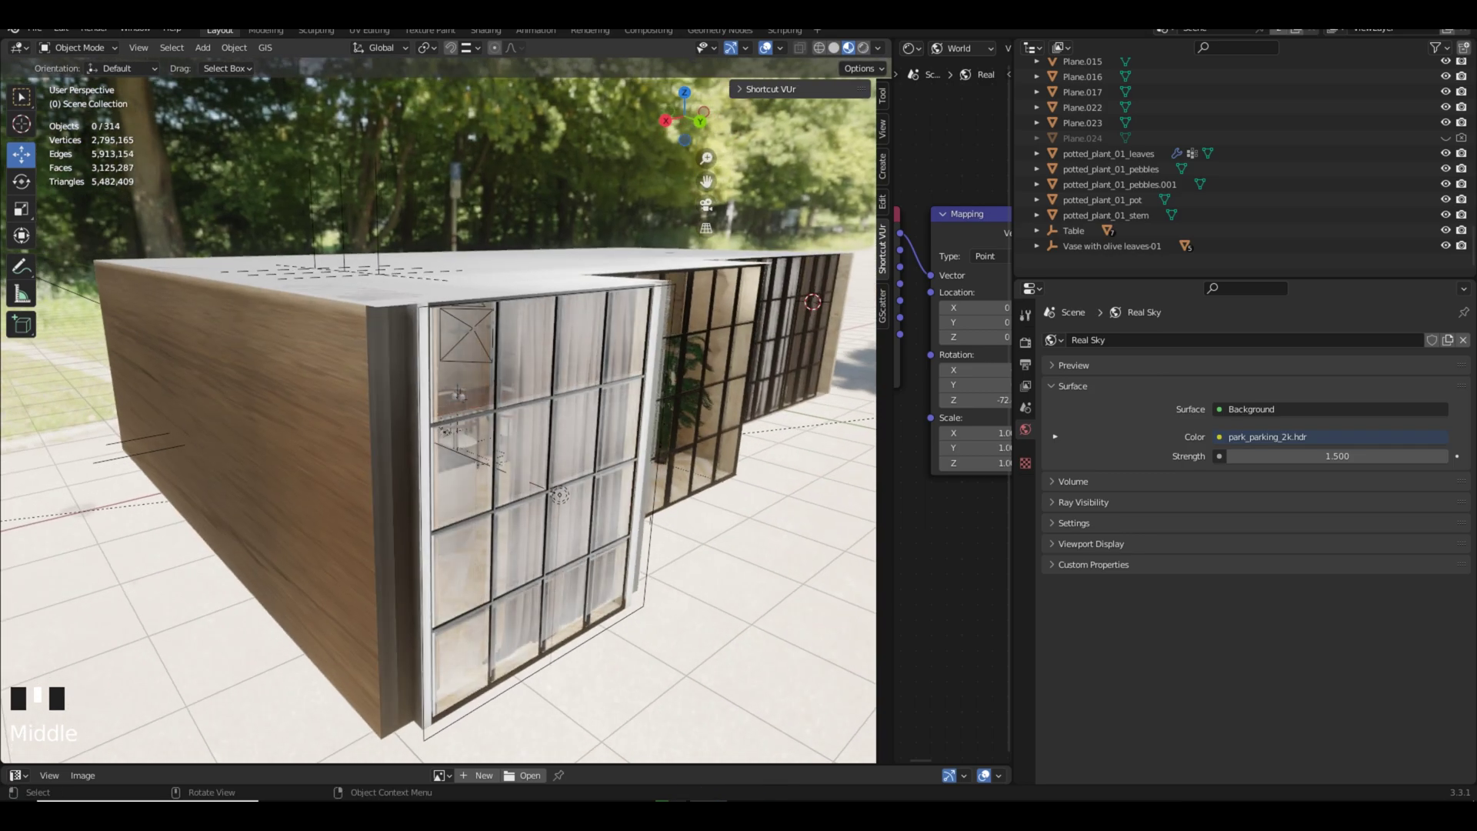
pyautogui.click(649, 538)
pyautogui.press('Delete')
# Examine the lighting of the dining area and kitchen inside the building.
pyautogui.scroll(-2, 615, 500)
pyautogui.moveTo(615, 500); pyautogui.dragTo(400, 430, button='middle')
pyautogui.scroll(2, 400, 431)
pyautogui.moveTo(585, 446); pyautogui.dragTo(331, 369, button='middle')
pyautogui.scroll(4, 415, 385)
pyautogui.moveTo(407, 431); pyautogui.dragTo(392, 431, button='middle')
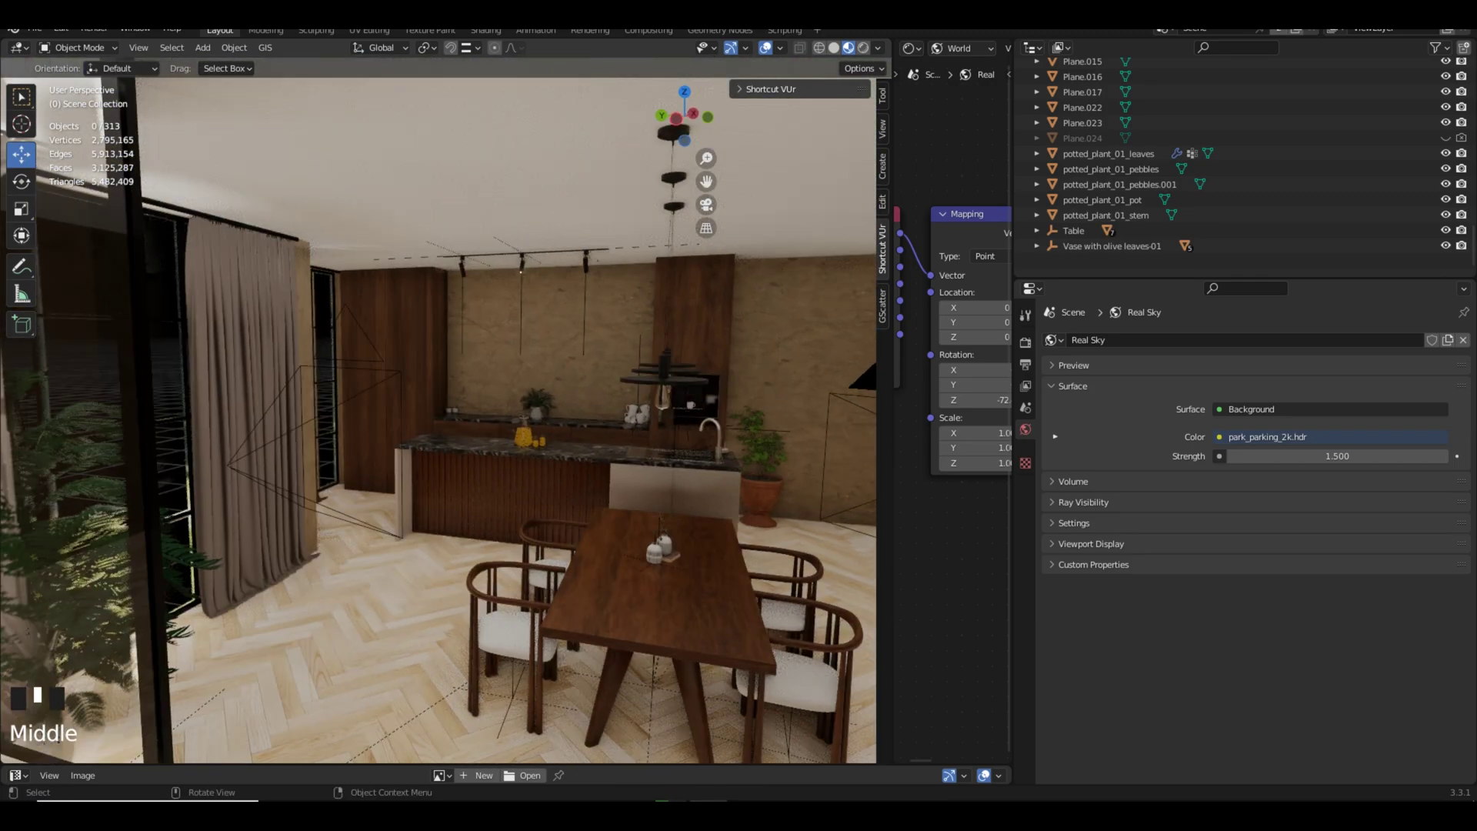
pyautogui.scroll(-2, 438, 410)
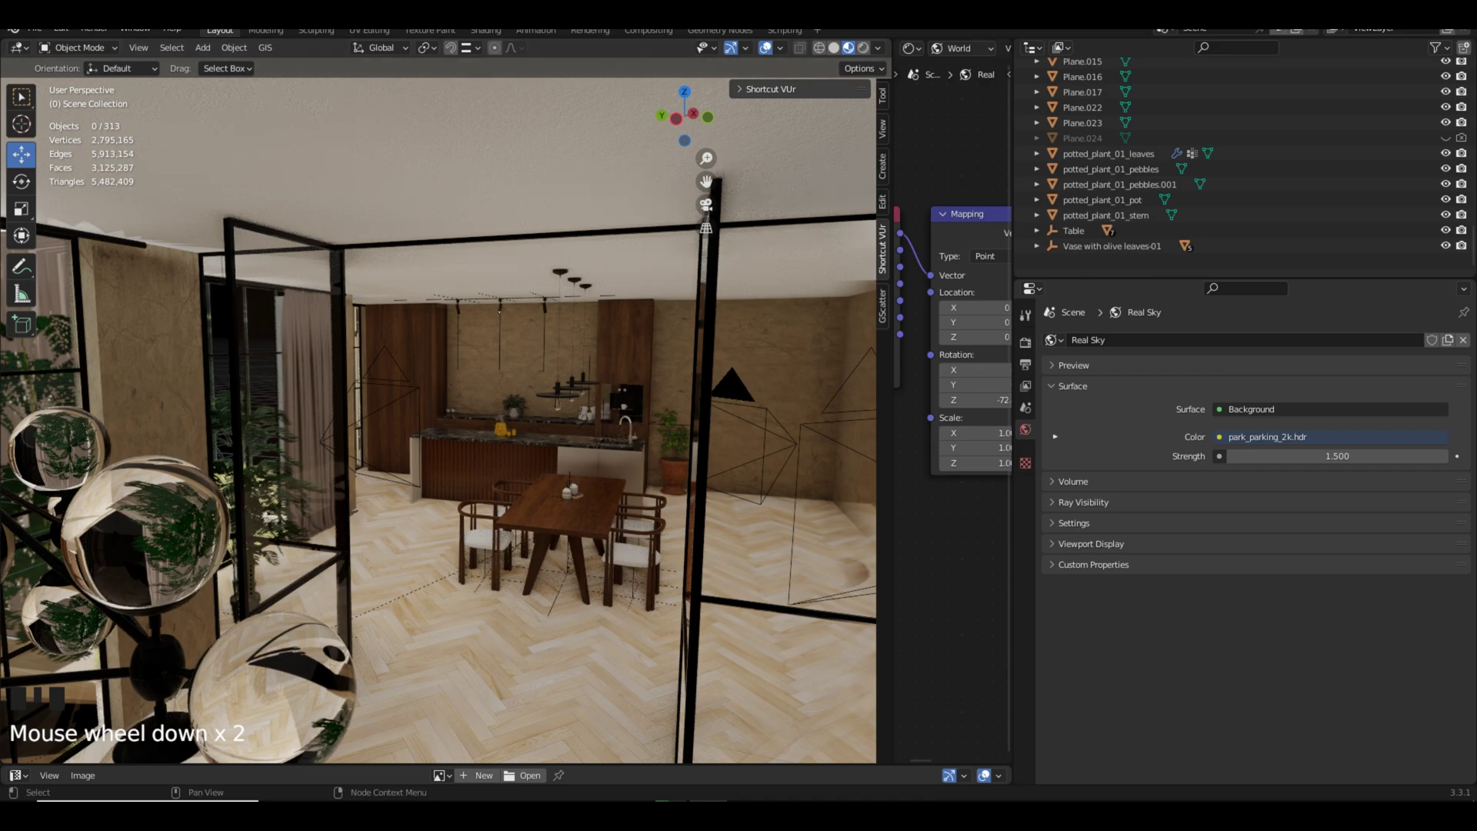
# In the Real Sky world nodes, disconnect park_parking_2k.hdr from both the Mapping node and the Background node.
pyautogui.moveTo(886, 416); pyautogui.dragTo(529, 415)
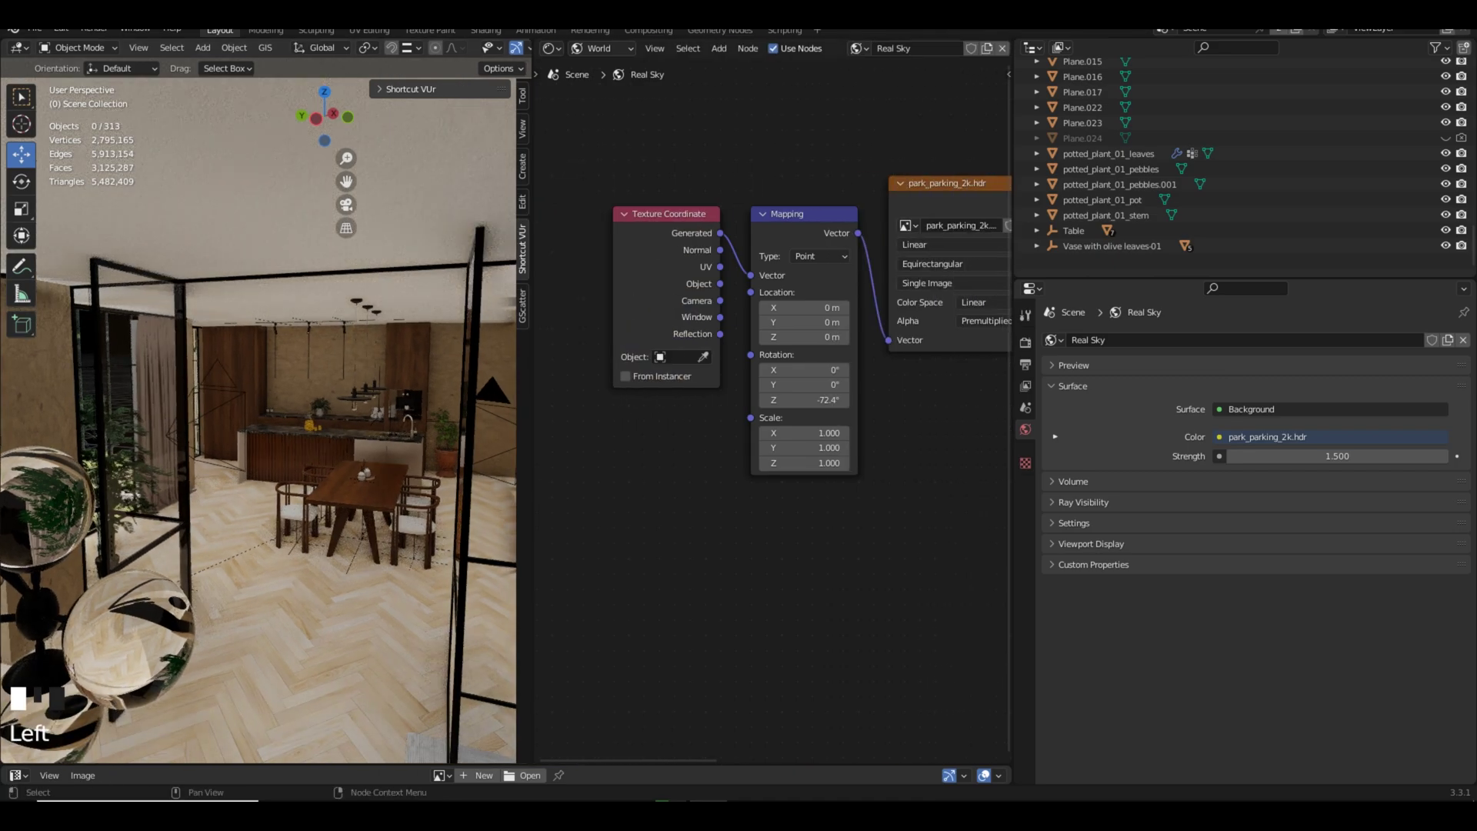
pyautogui.moveTo(769, 539); pyautogui.dragTo(606, 538, button='middle')
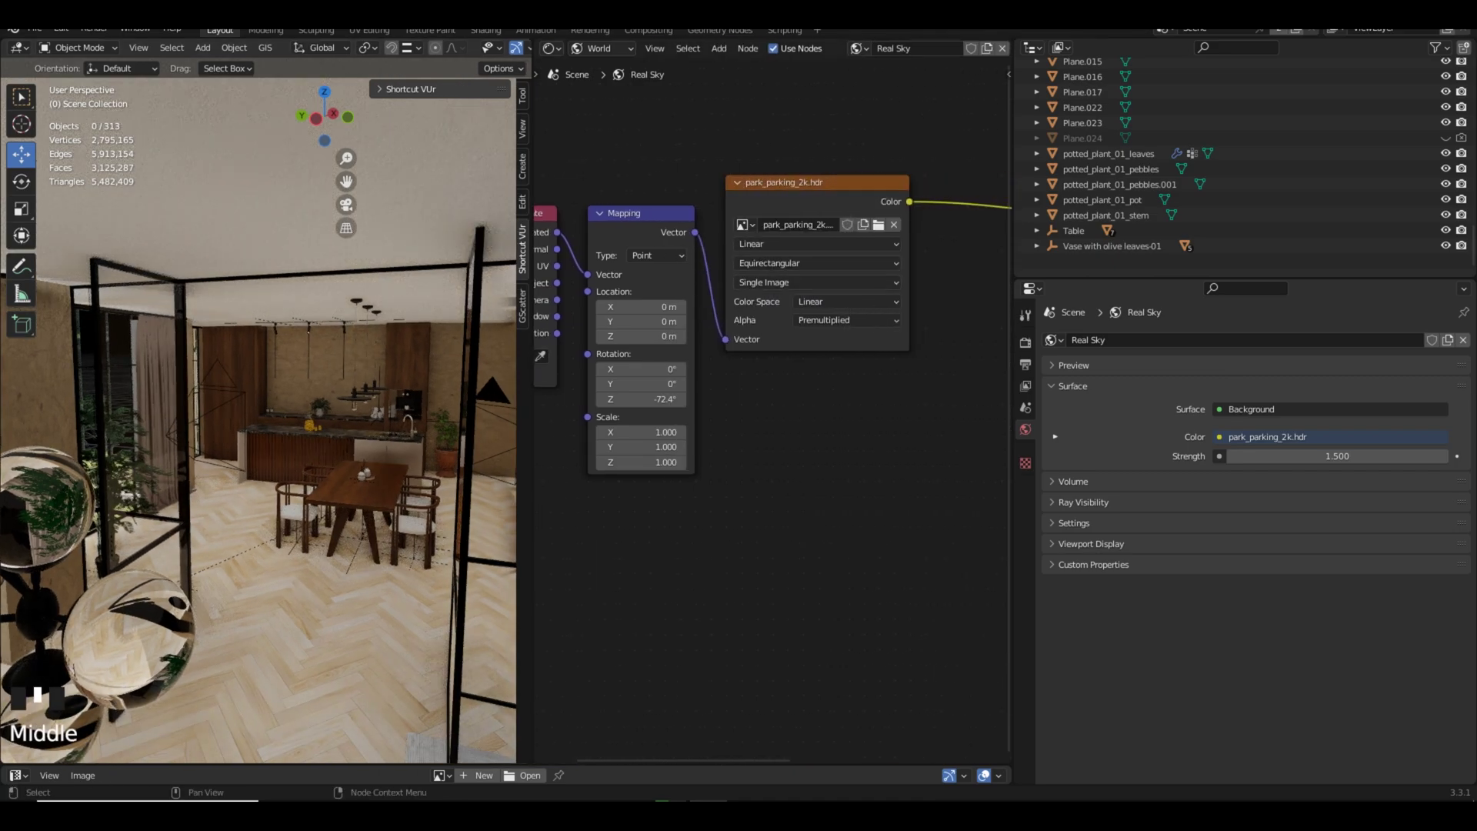
pyautogui.moveTo(705, 317); pyautogui.dragTo(706, 319)
pyautogui.scroll(-5, 769, 416)
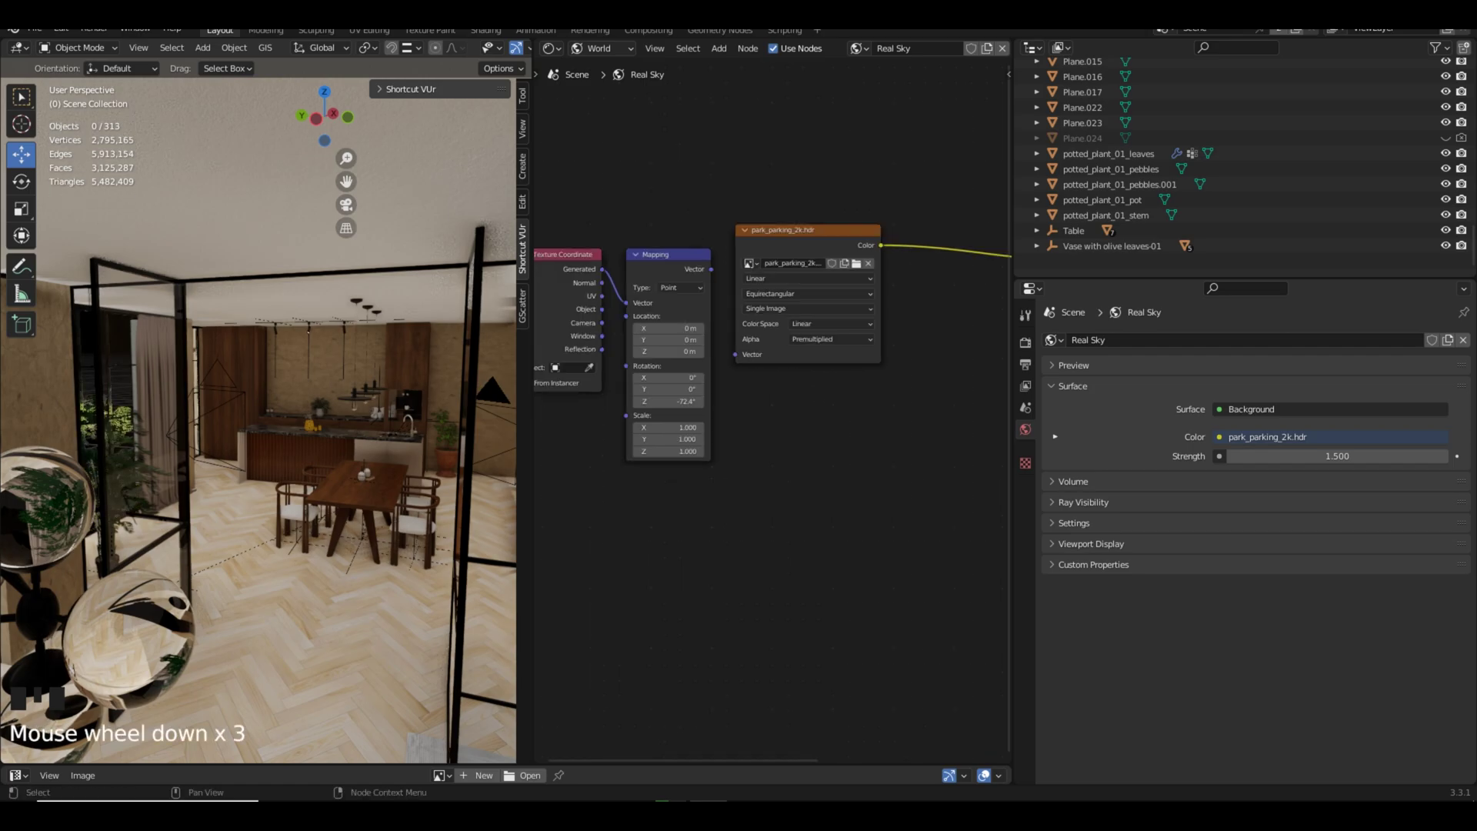
pyautogui.moveTo(769, 461); pyautogui.dragTo(609, 491, button='middle')
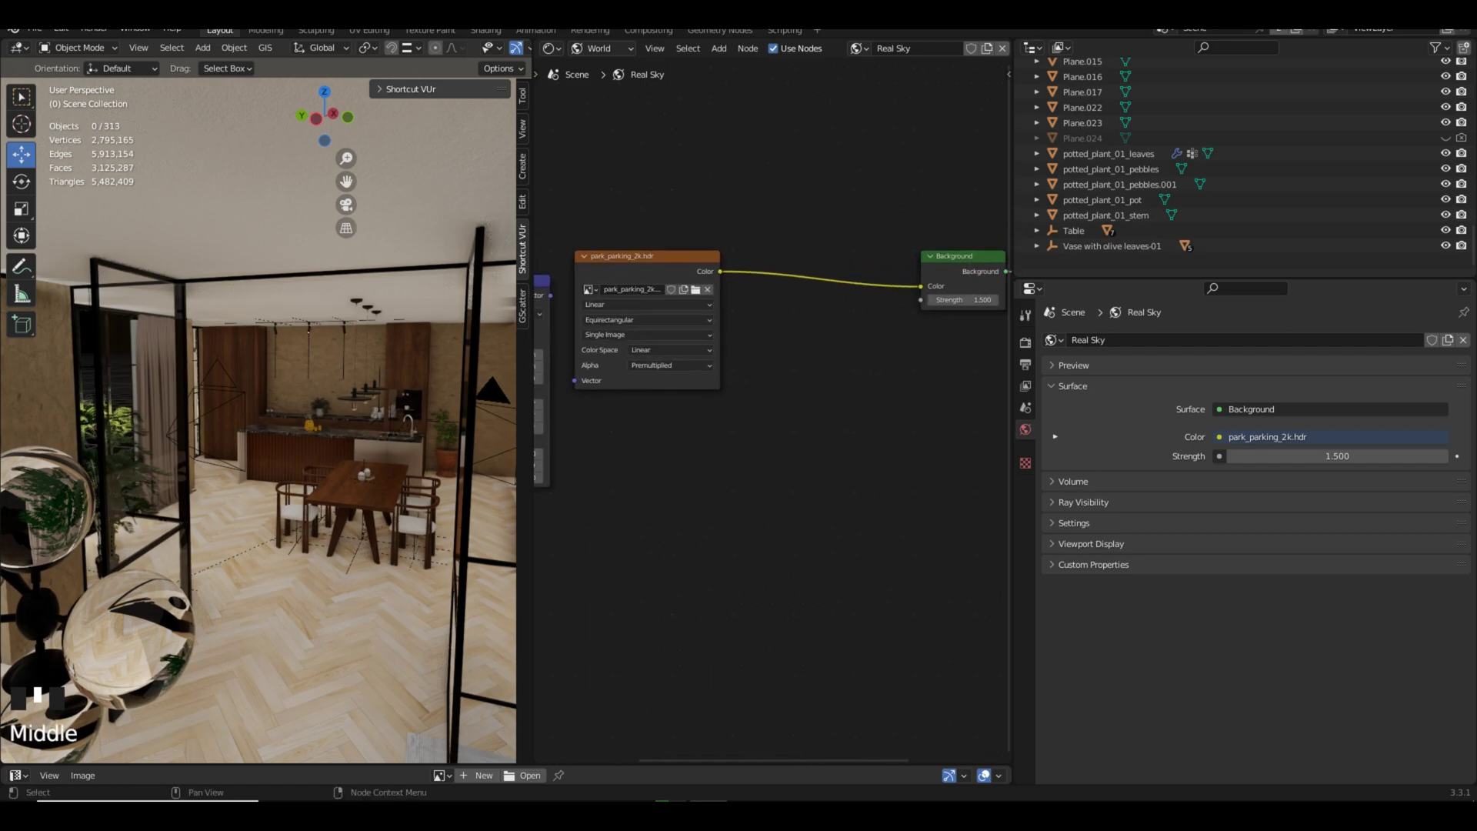
pyautogui.moveTo(885, 298); pyautogui.dragTo(869, 308)
# Save the scene file livingroom_Lighting.blend.
pyautogui.scroll(2, 773, 415)
pyautogui.scroll(-6, 258, 431)
pyautogui.moveTo(259, 462)
pyautogui.mouseDown(button='middle')
pyautogui.moveTo(308, 446)
pyautogui.moveTo(250, 450)
pyautogui.mouseUp(button='middle')
pyautogui.scroll(6, 308, 447)
pyautogui.scroll(4, 259, 415)
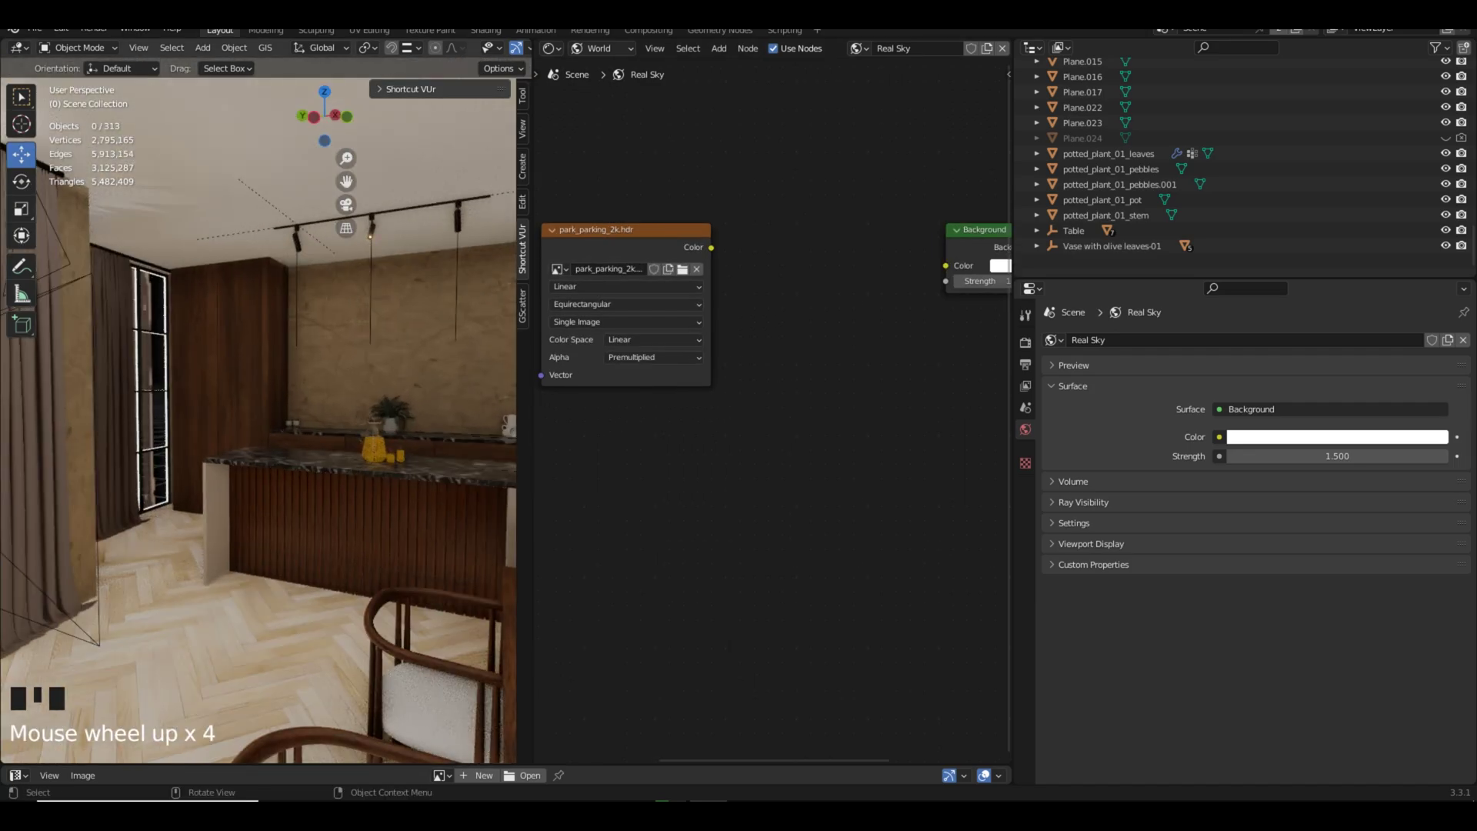
pyautogui.hotkey('ctrl', 's')
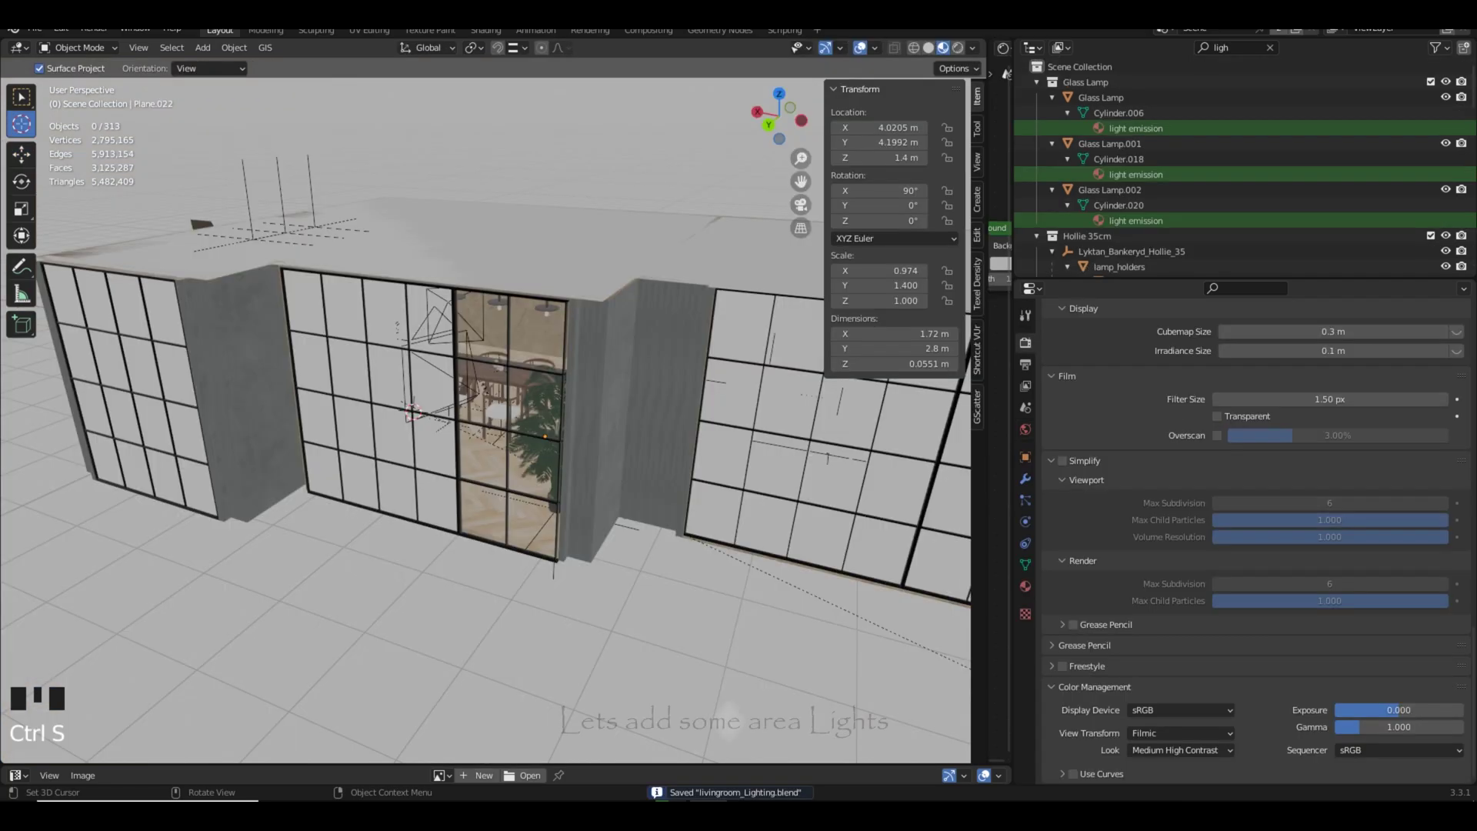
# Add an area light at the 3D cursor in the middle window and scale it up to about 2.28.
pyautogui.hotkey('shift', 'a')
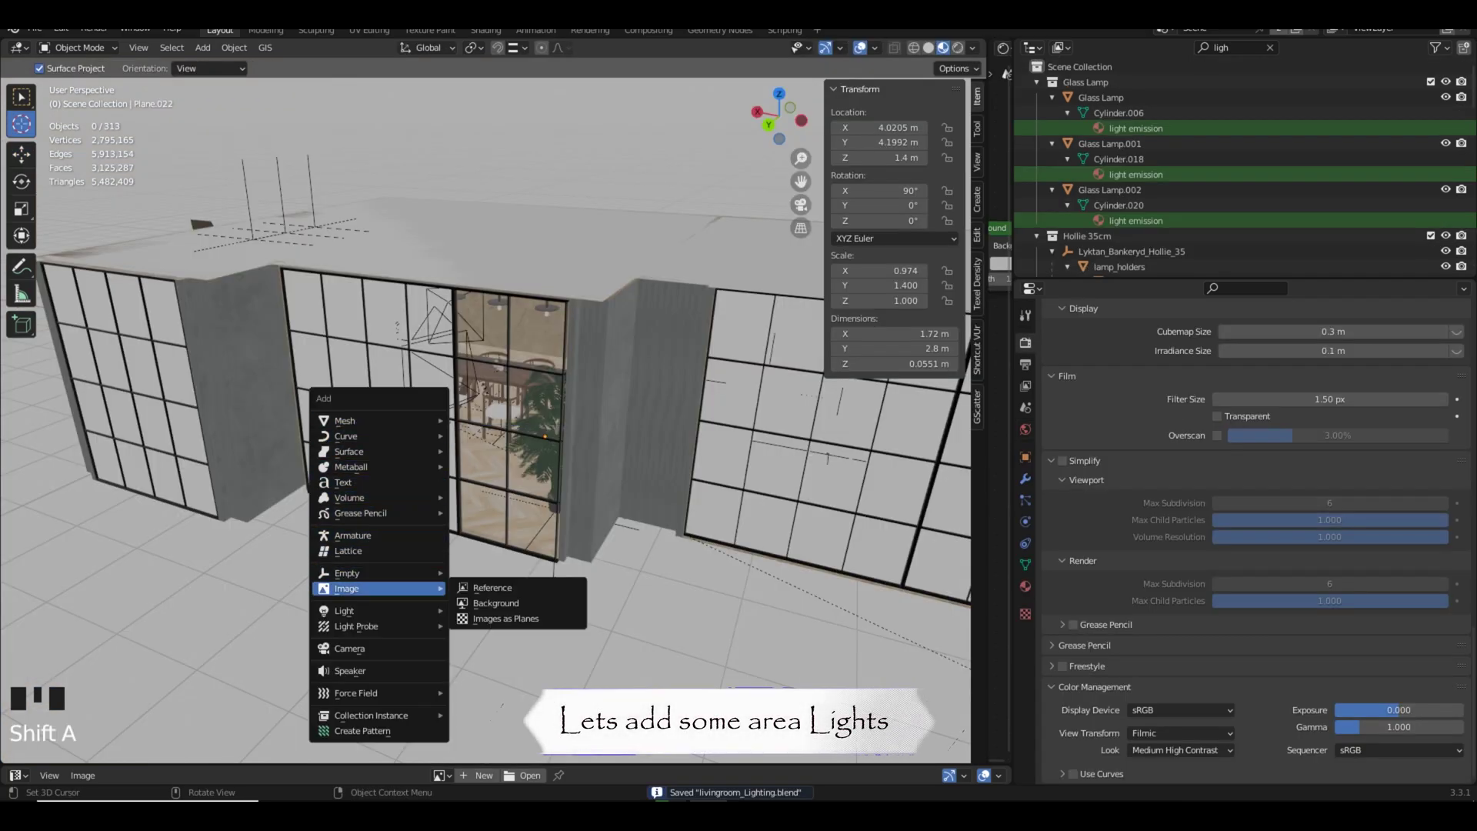
pyautogui.moveTo(369, 610)
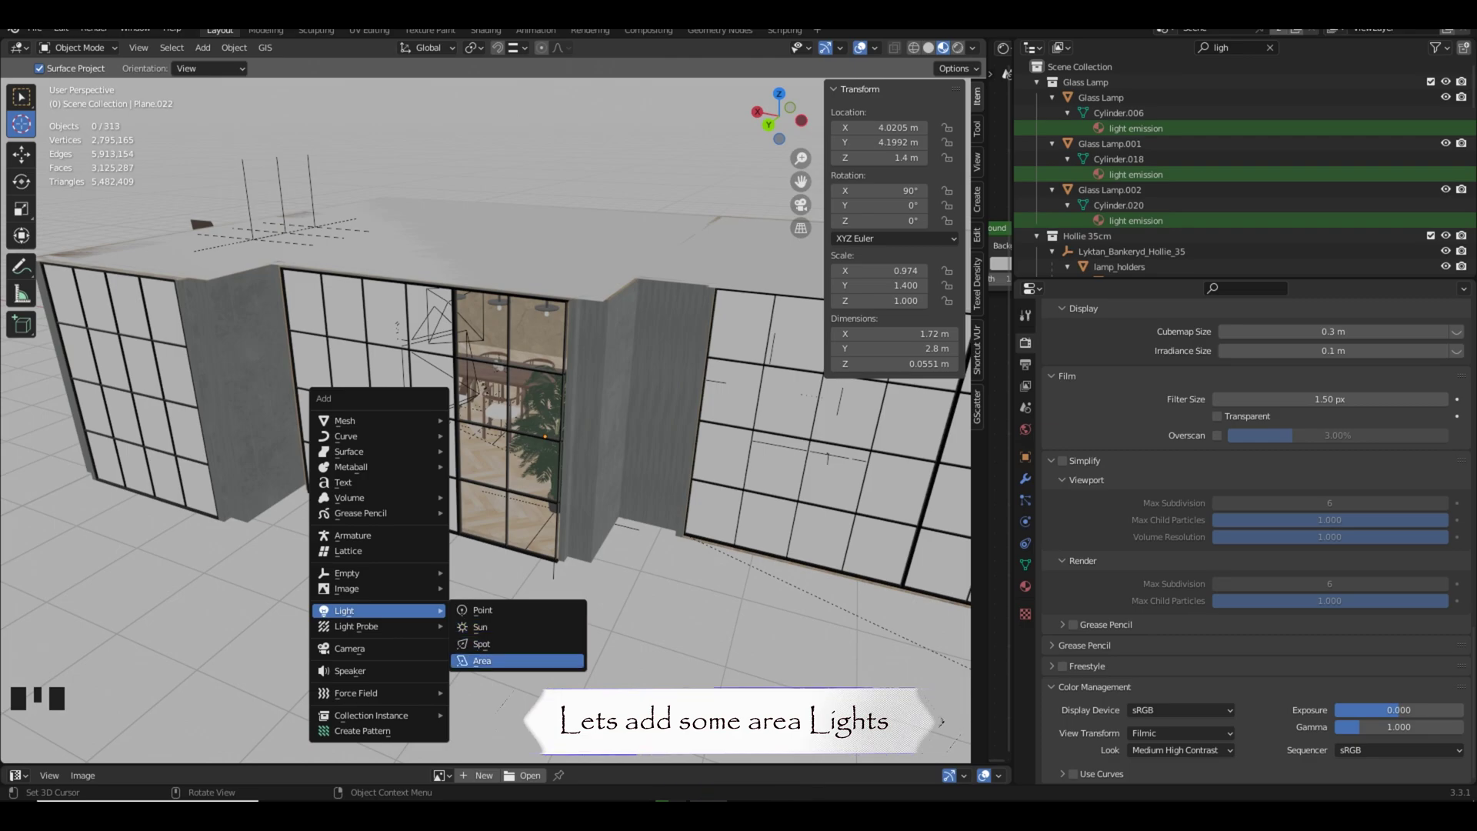
pyautogui.click(484, 661)
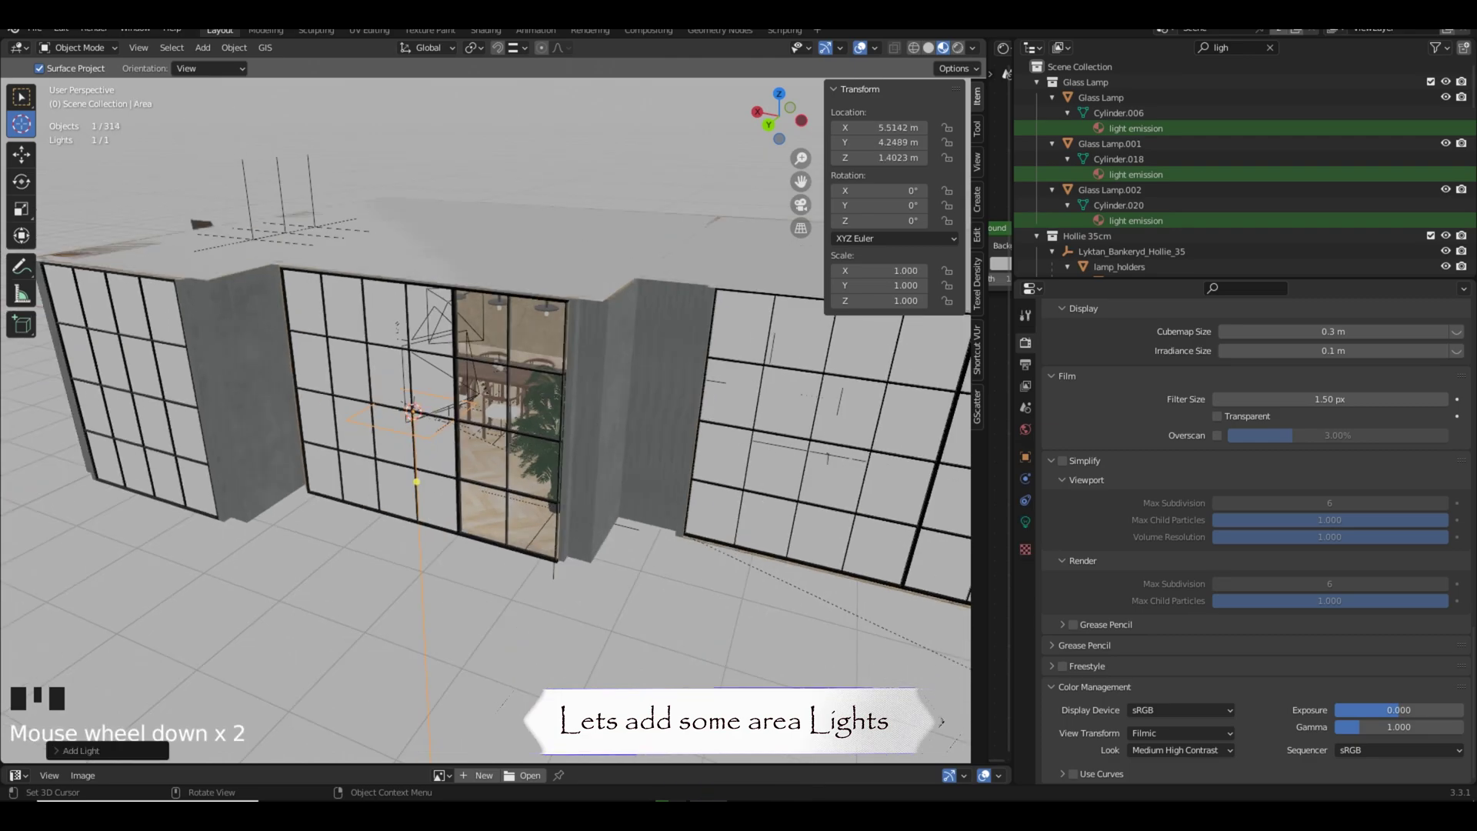
pyautogui.press('s')
pyautogui.click(637, 553)
pyautogui.moveTo(637, 553); pyautogui.dragTo(592, 548, button='middle')
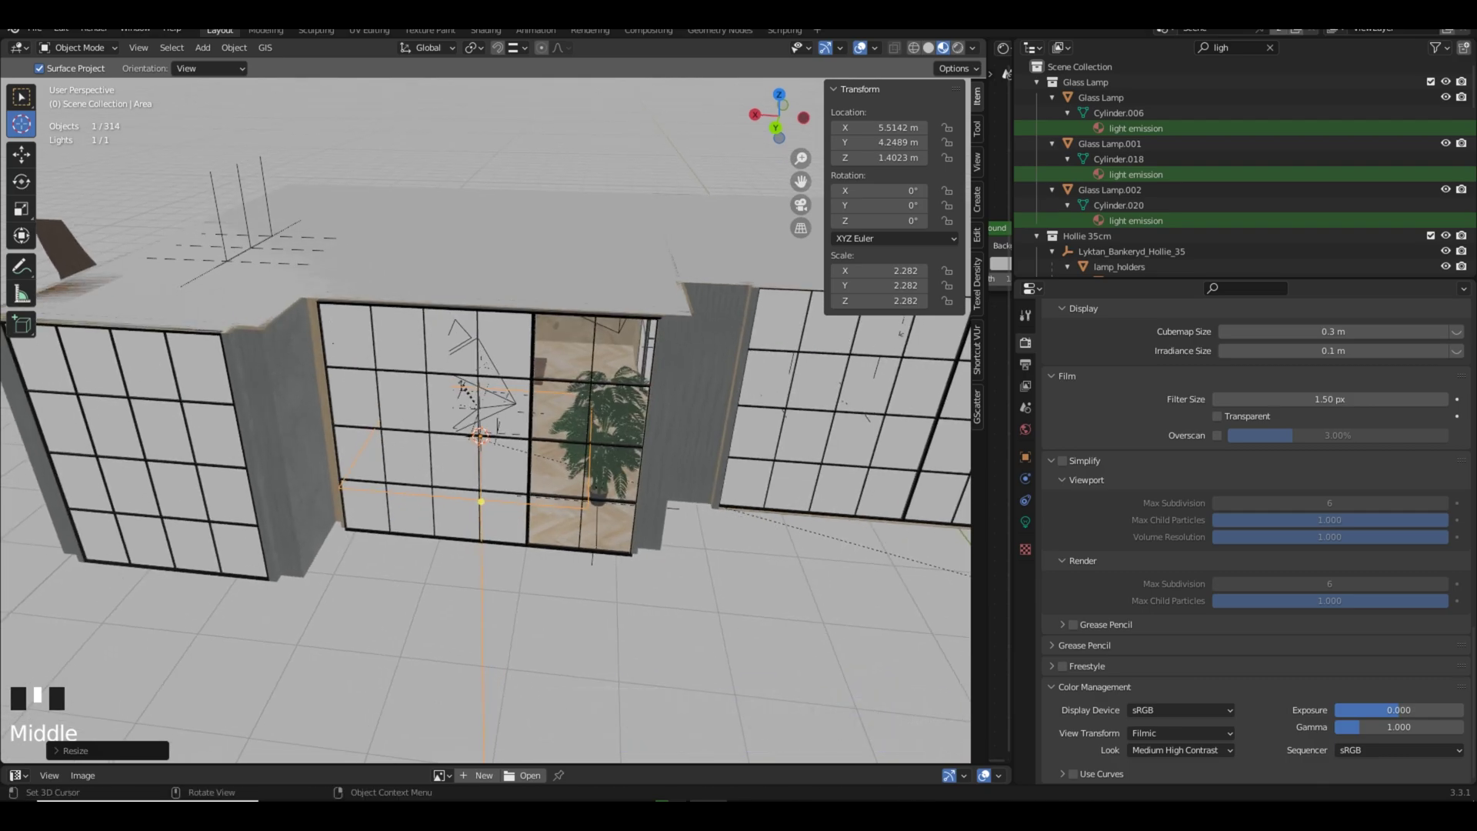
# Rotate the area light 90° about the Y axis and 90° about the Z axis.
pyautogui.press('r')
pyautogui.press('y')
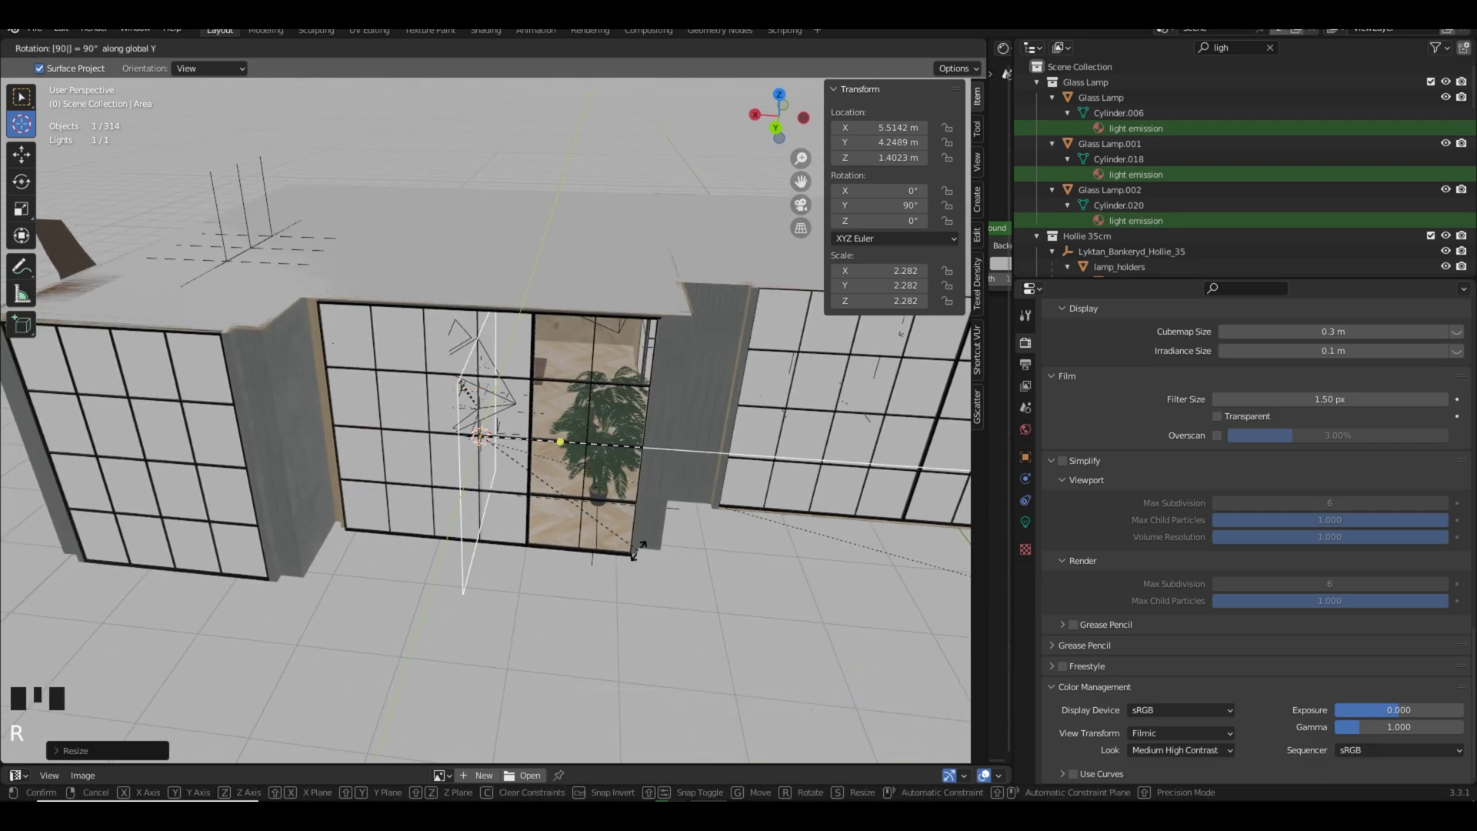
pyautogui.press('Return')
pyautogui.press('r')
pyautogui.press('z')
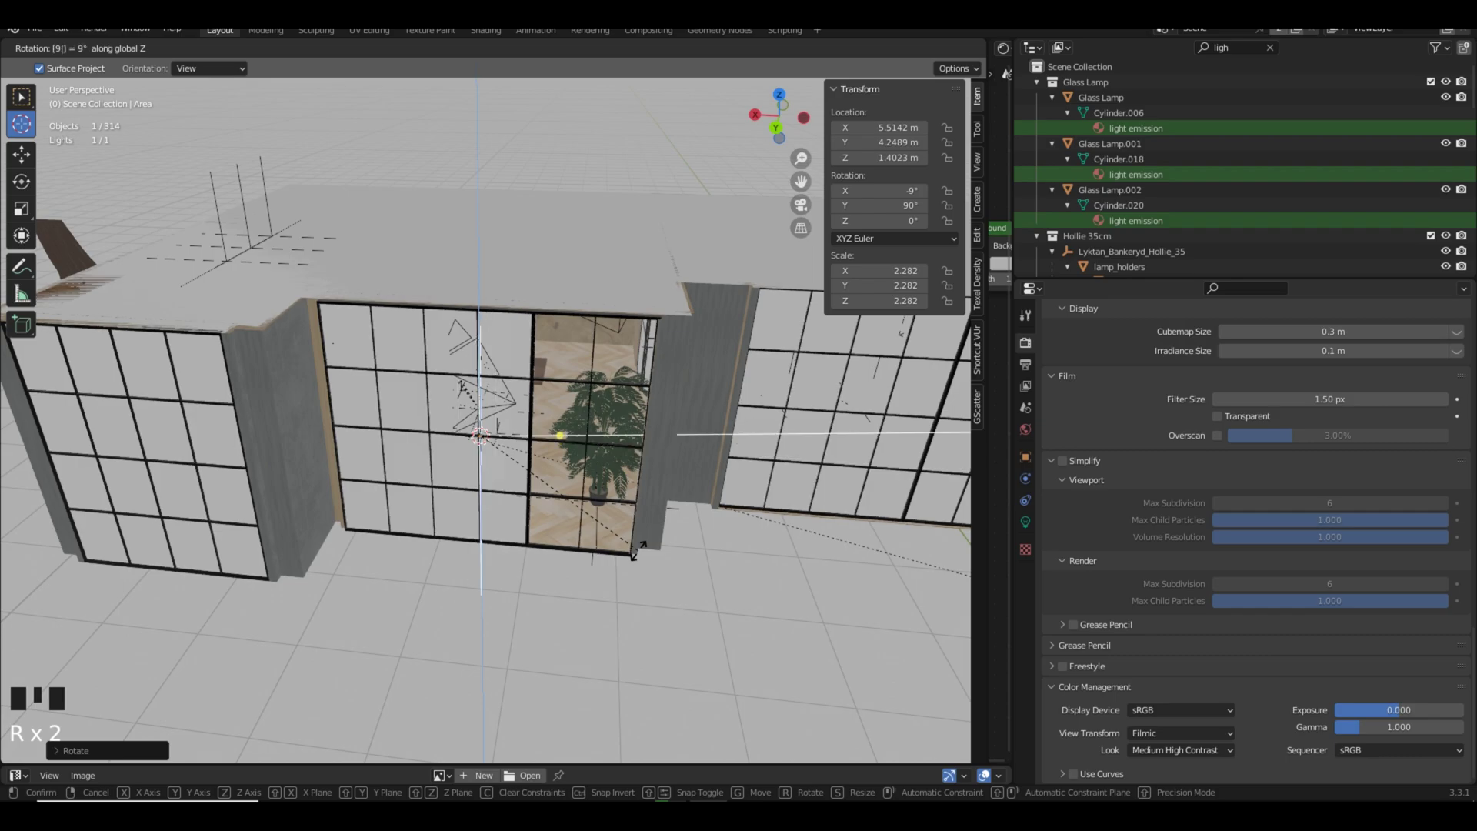
pyautogui.press('Return')
# Fit the area light to the middle window at about 3.24 by 2.70 scale and shift it to X 5.489 m.
pyautogui.moveTo(637, 549); pyautogui.dragTo(546, 535, button='middle')
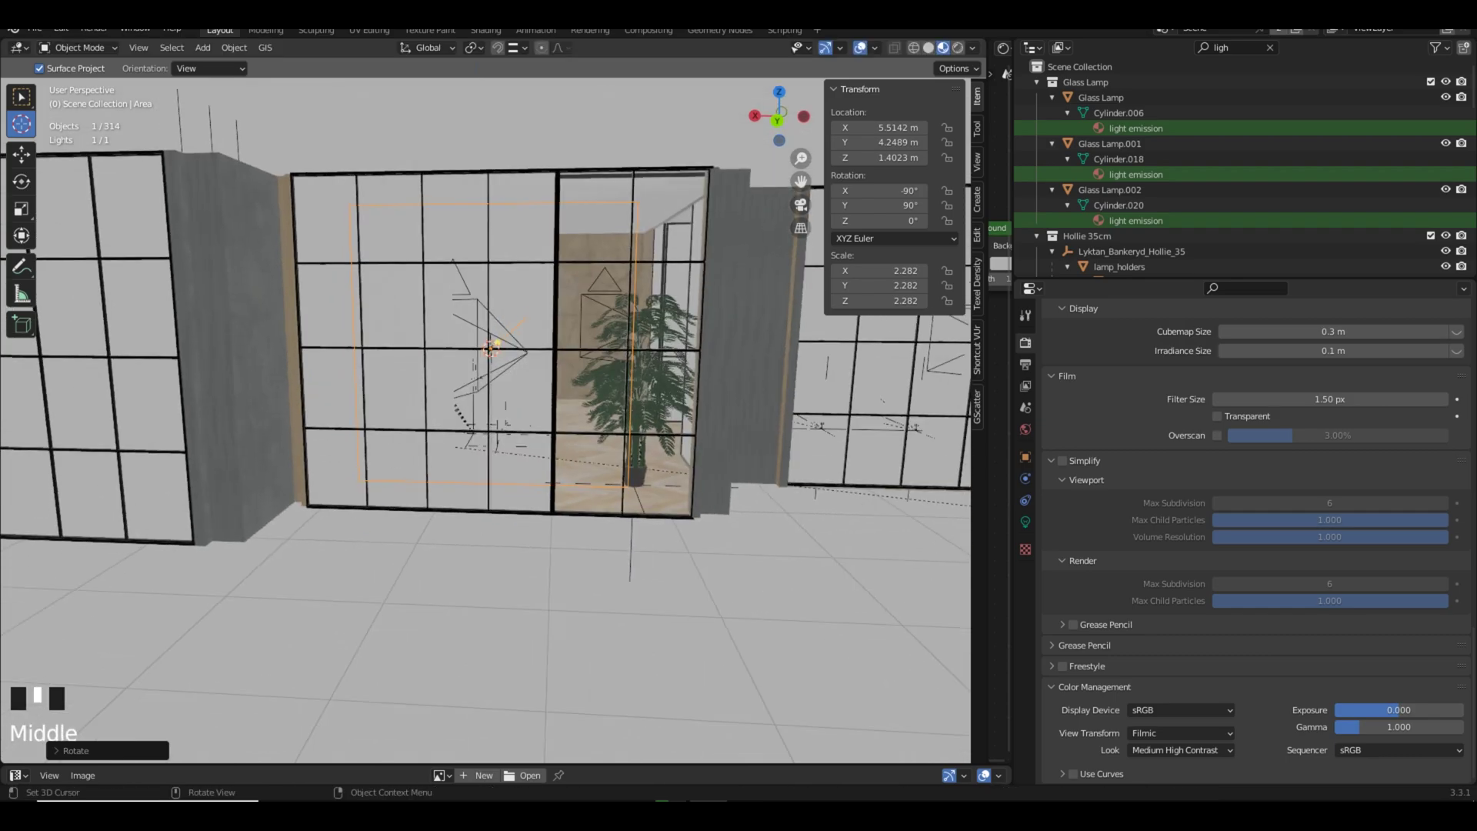
pyautogui.press('s')
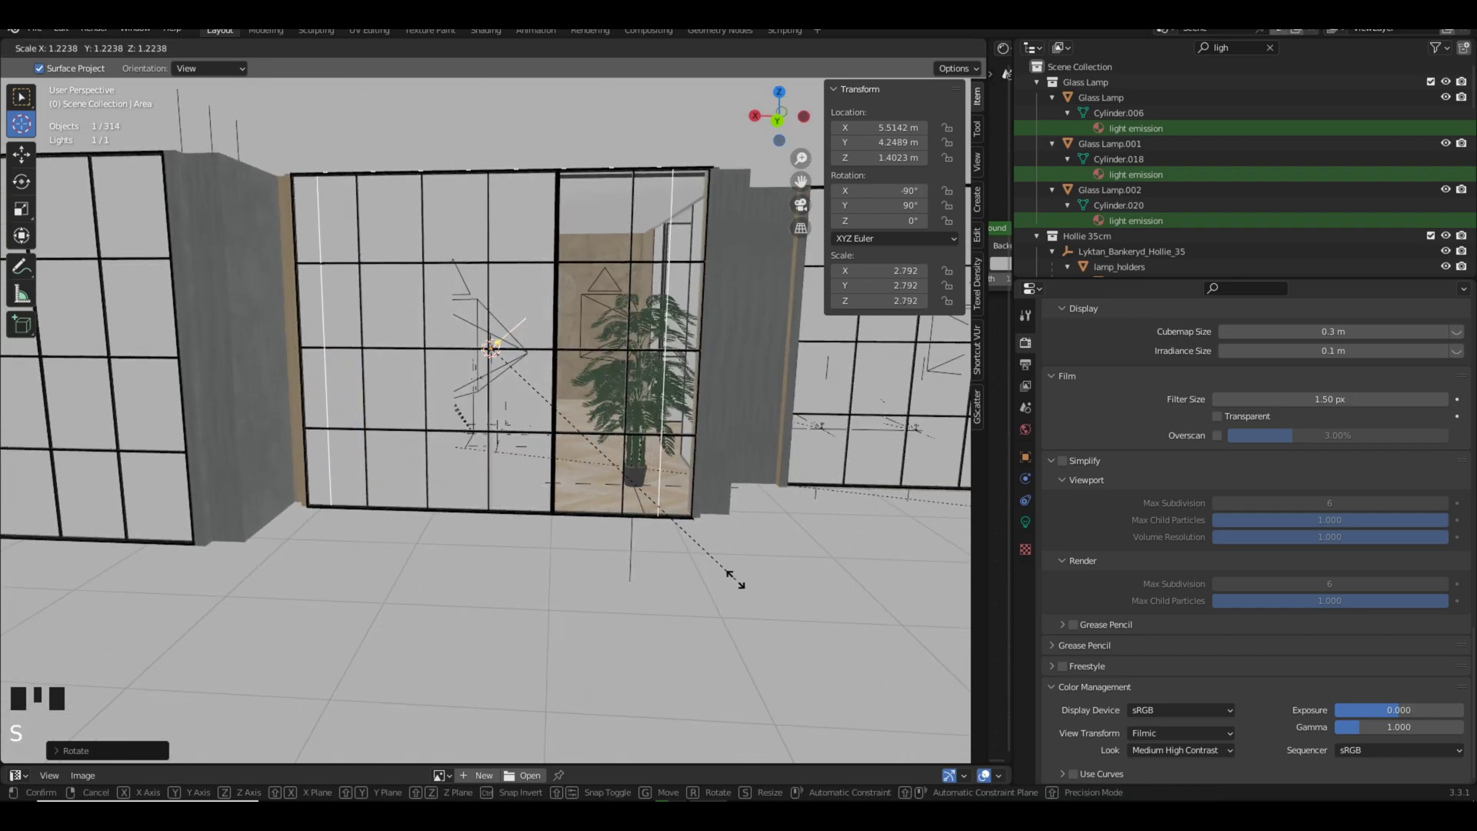
pyautogui.press('x')
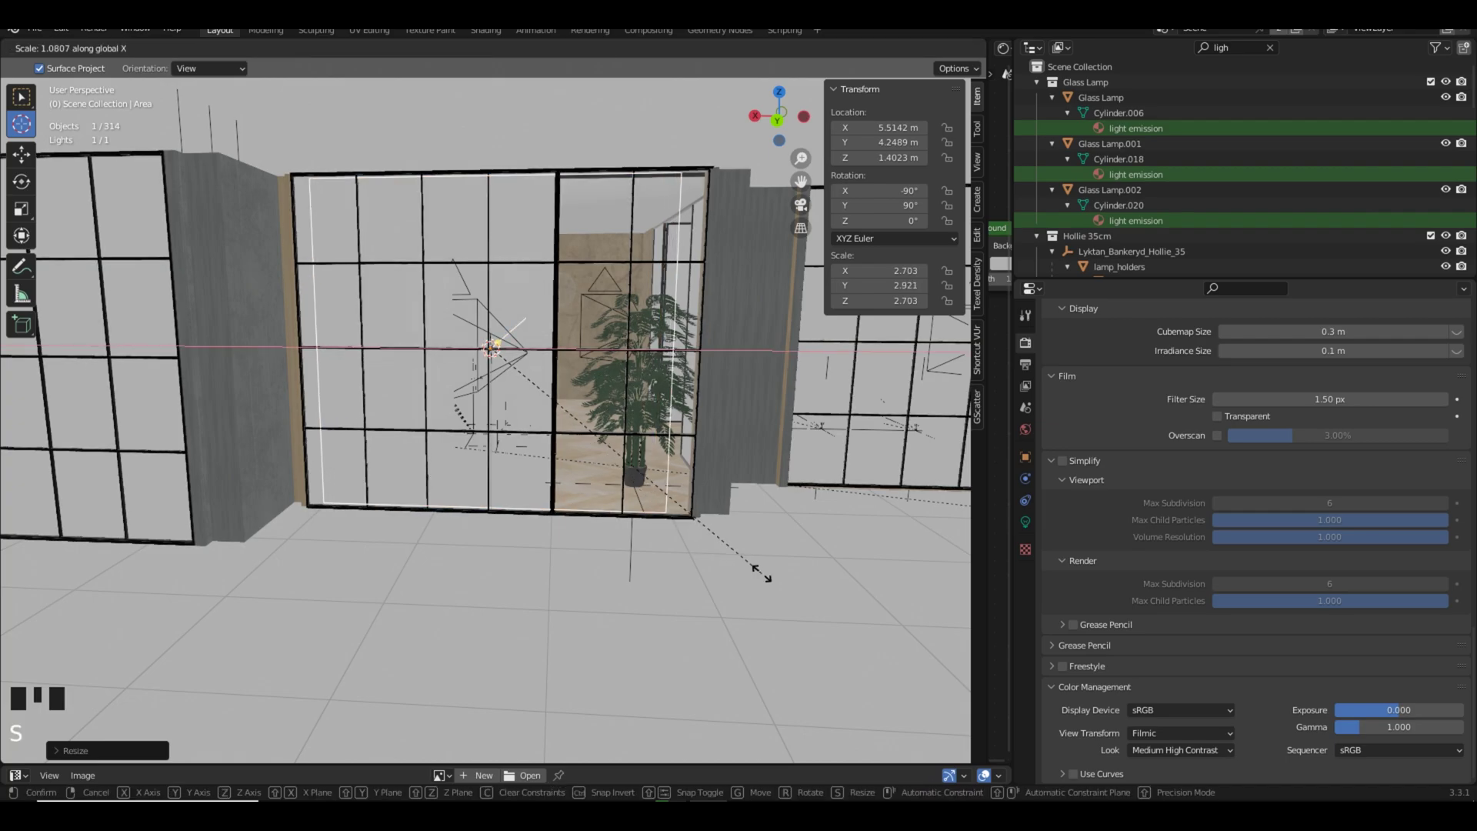
pyautogui.click(809, 573)
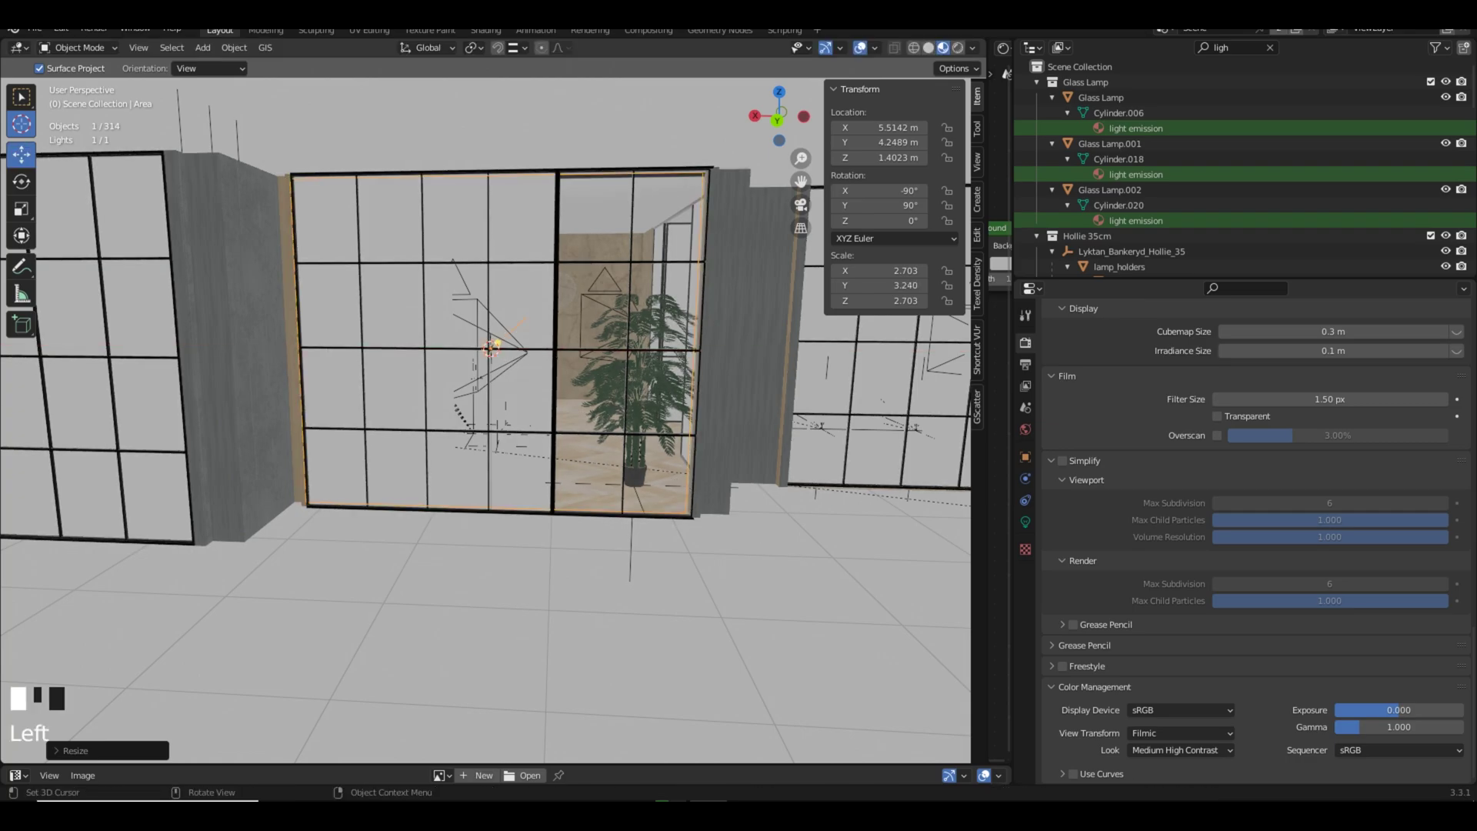
pyautogui.moveTo(431, 348); pyautogui.dragTo(434, 348)
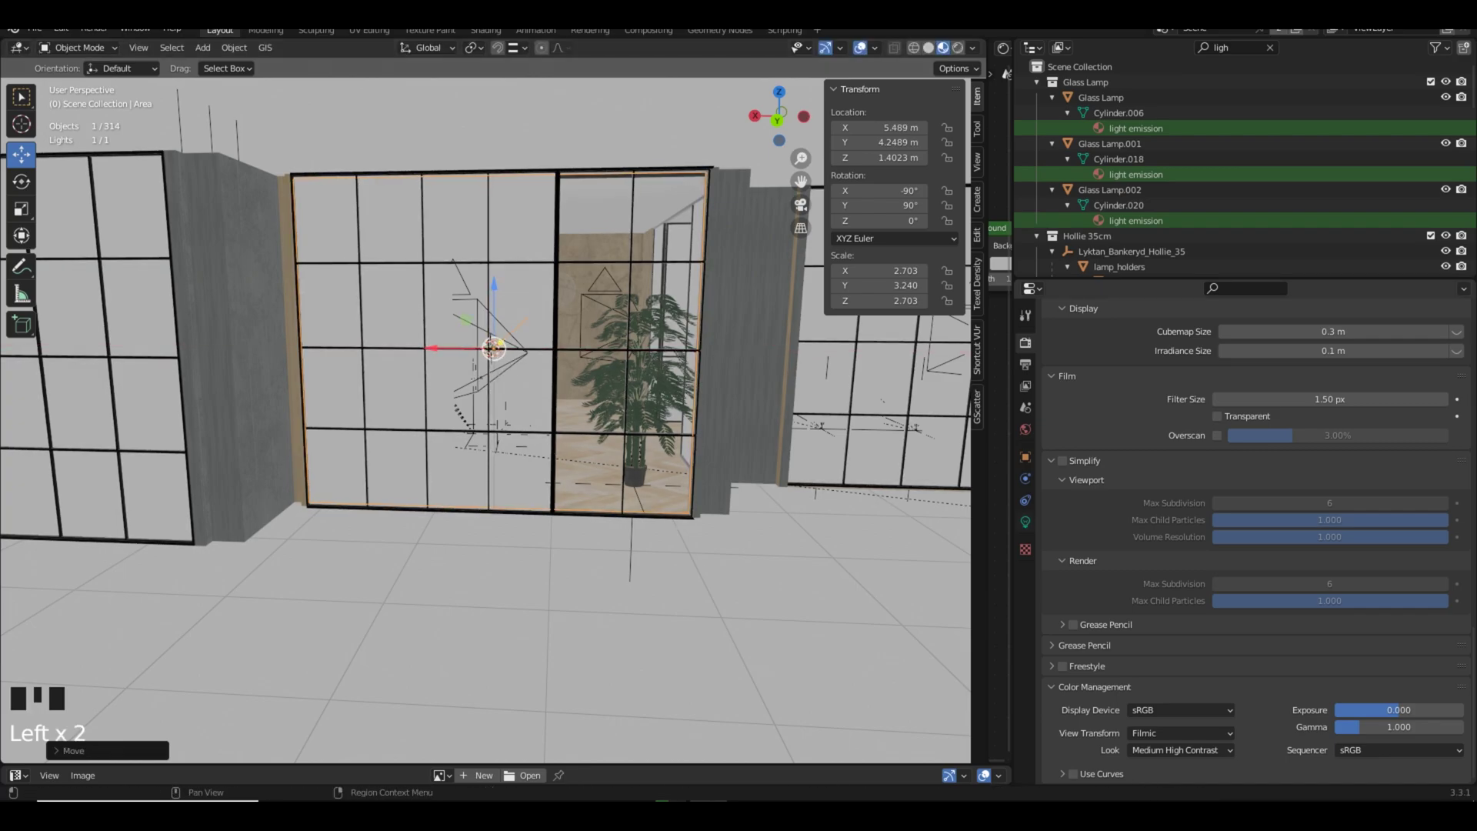
# Open the area light's data settings and examine its effect on the dining area.
pyautogui.click(1025, 521)
pyautogui.scroll(1, 485, 416)
pyautogui.moveTo(484, 416); pyautogui.dragTo(585, 416, button='middle')
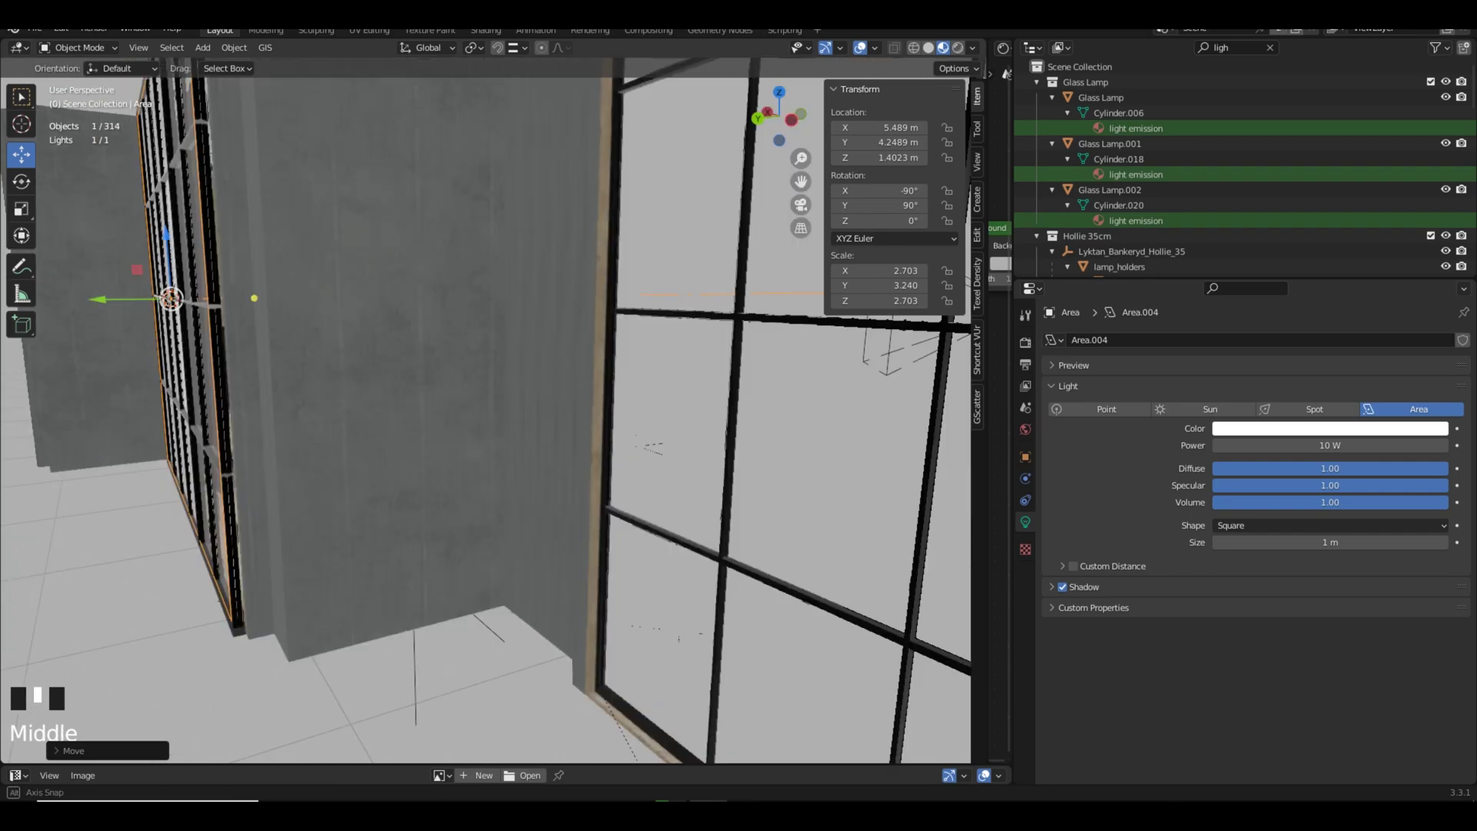
pyautogui.scroll(3, 484, 415)
pyautogui.keyDown('shift'); pyautogui.moveTo(484, 415); pyautogui.dragTo(541, 524, button='middle'); pyautogui.keyUp('shift')
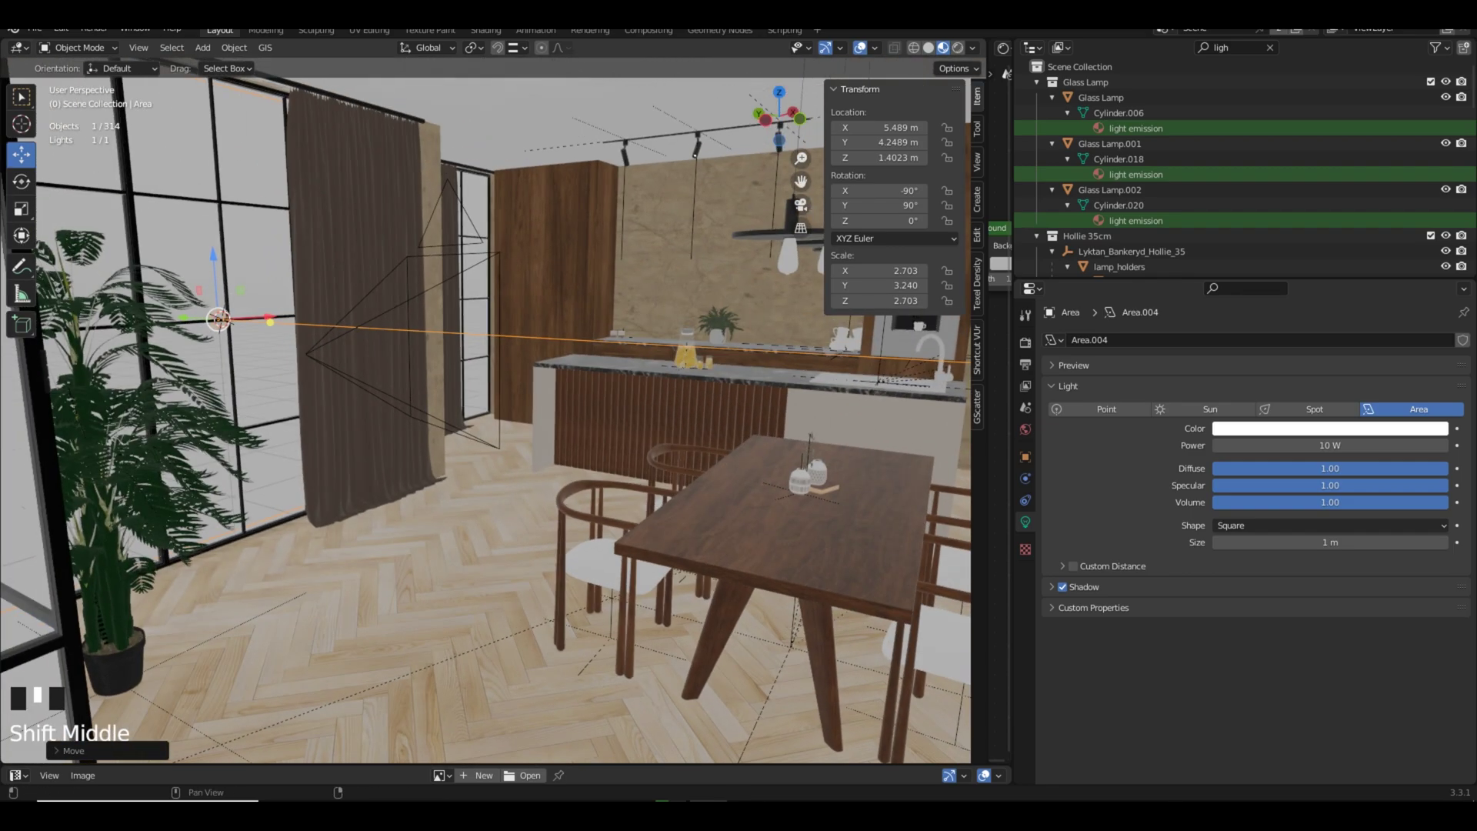
# Try adjusting the area light's power with Scene World lighting turned off in the viewport.
pyautogui.click(973, 47)
pyautogui.click(884, 140)
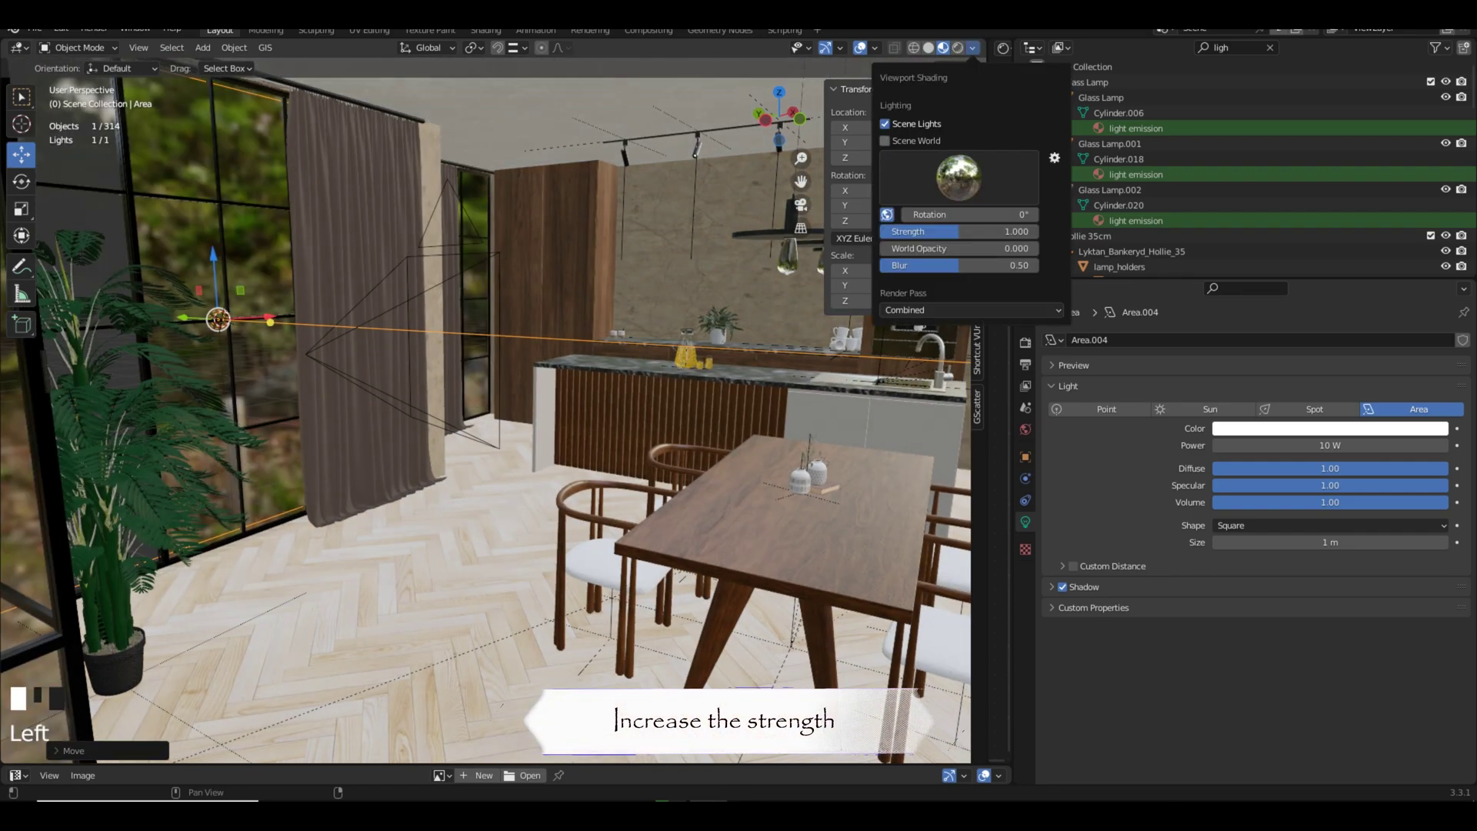
pyautogui.click(884, 141)
pyautogui.click(885, 140)
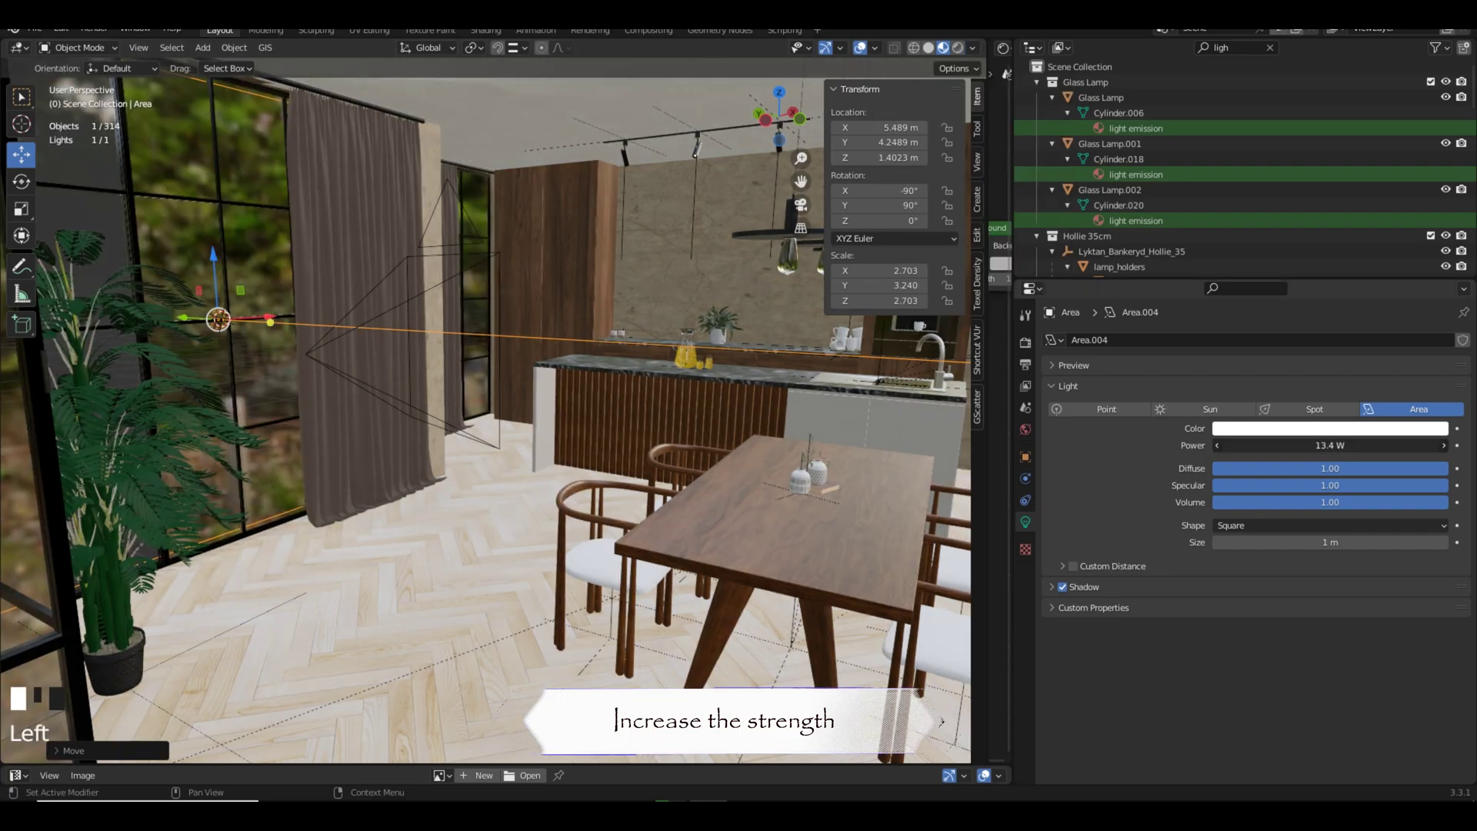
pyautogui.moveTo(1330, 445)
pyautogui.mouseDown()
pyautogui.moveTo(1384, 445)
pyautogui.moveTo(1308, 446)
pyautogui.mouseUp()
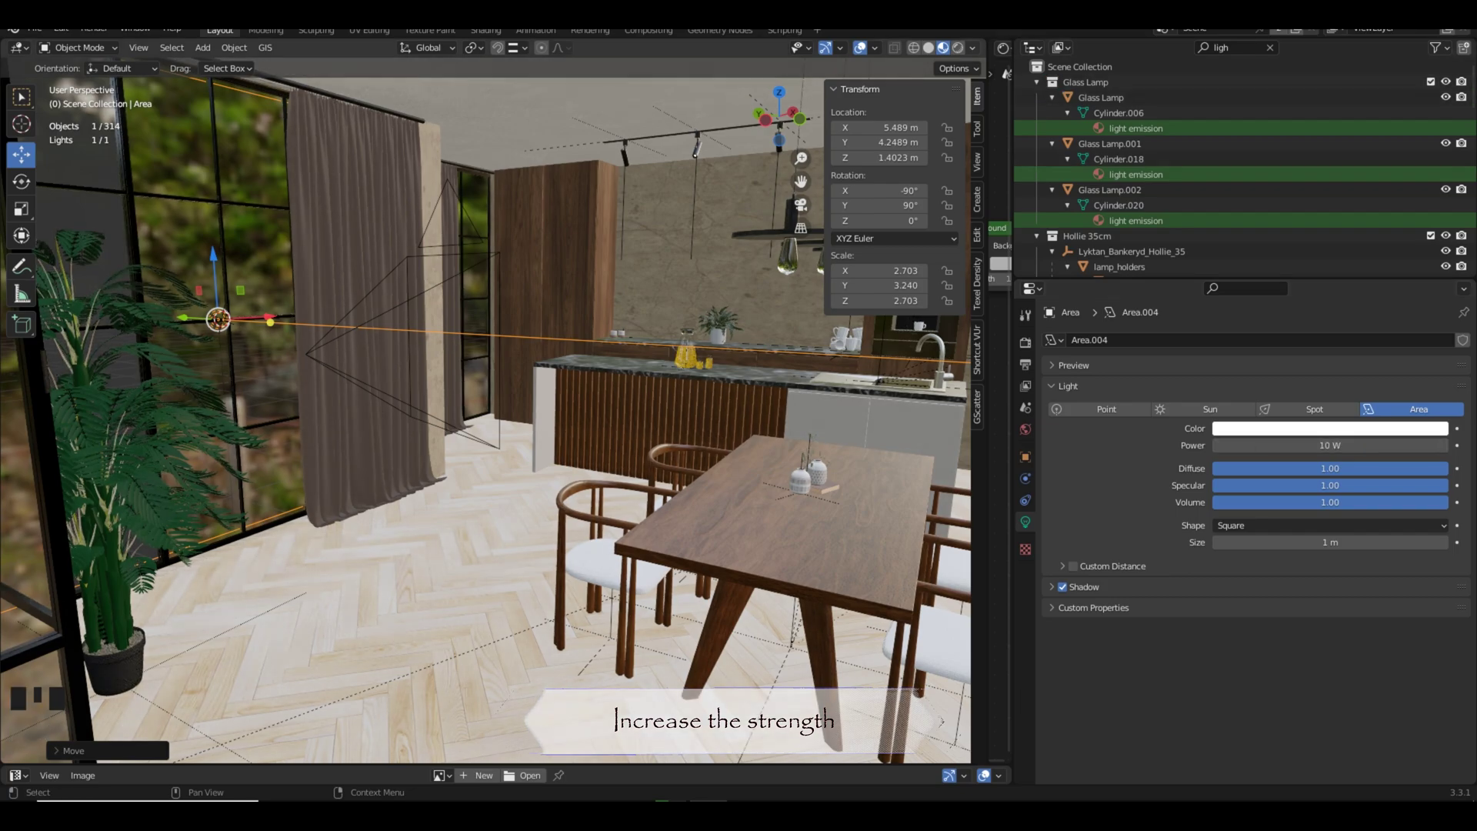
pyautogui.click(973, 48)
pyautogui.click(884, 140)
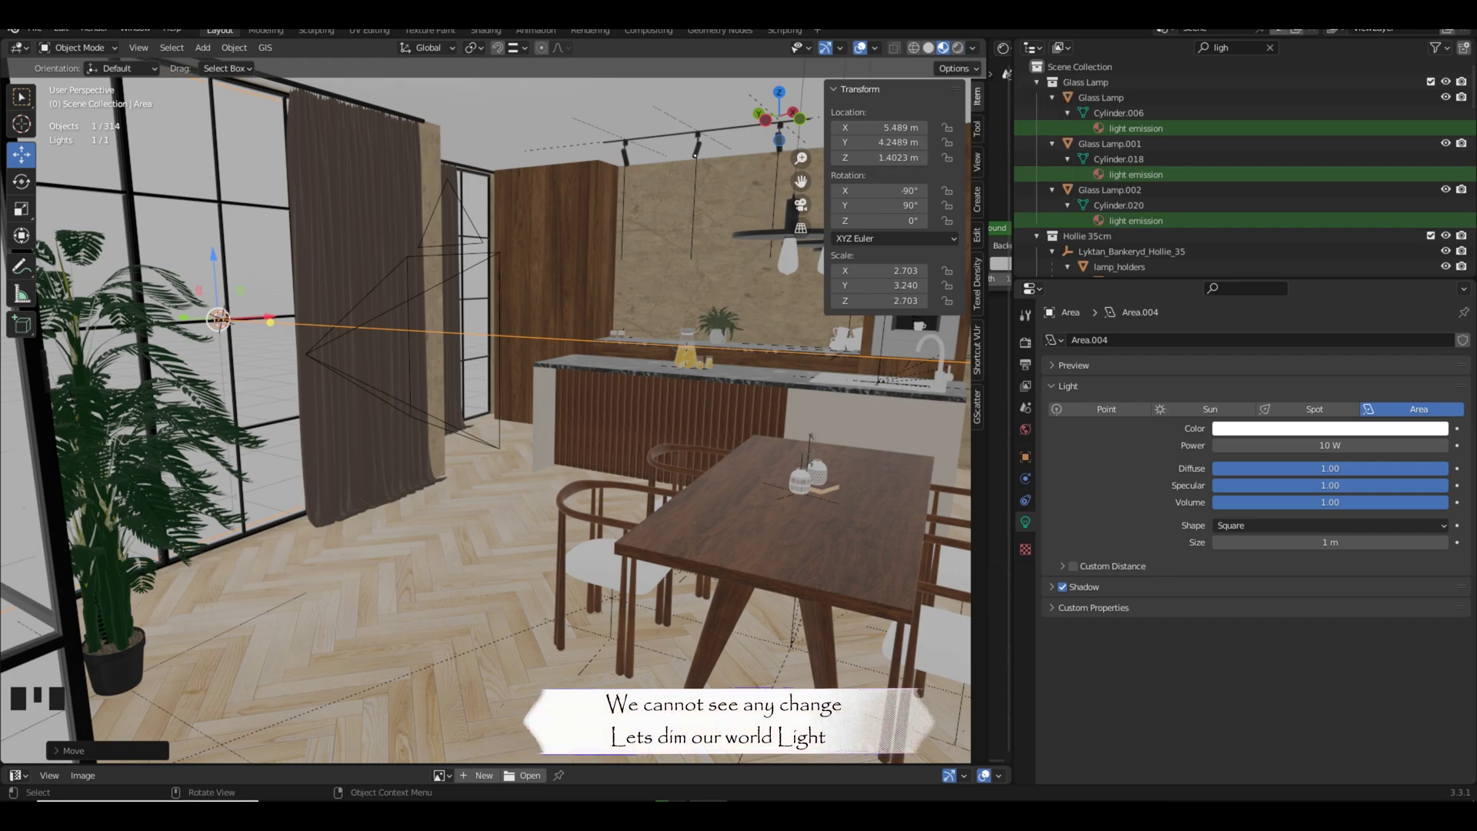
# Disconnect the world's Background node from the World Output to check the room without world light, and reconnect it.
pyautogui.moveTo(988, 323); pyautogui.dragTo(472, 323)
pyautogui.moveTo(769, 331); pyautogui.dragTo(650, 357, button='middle')
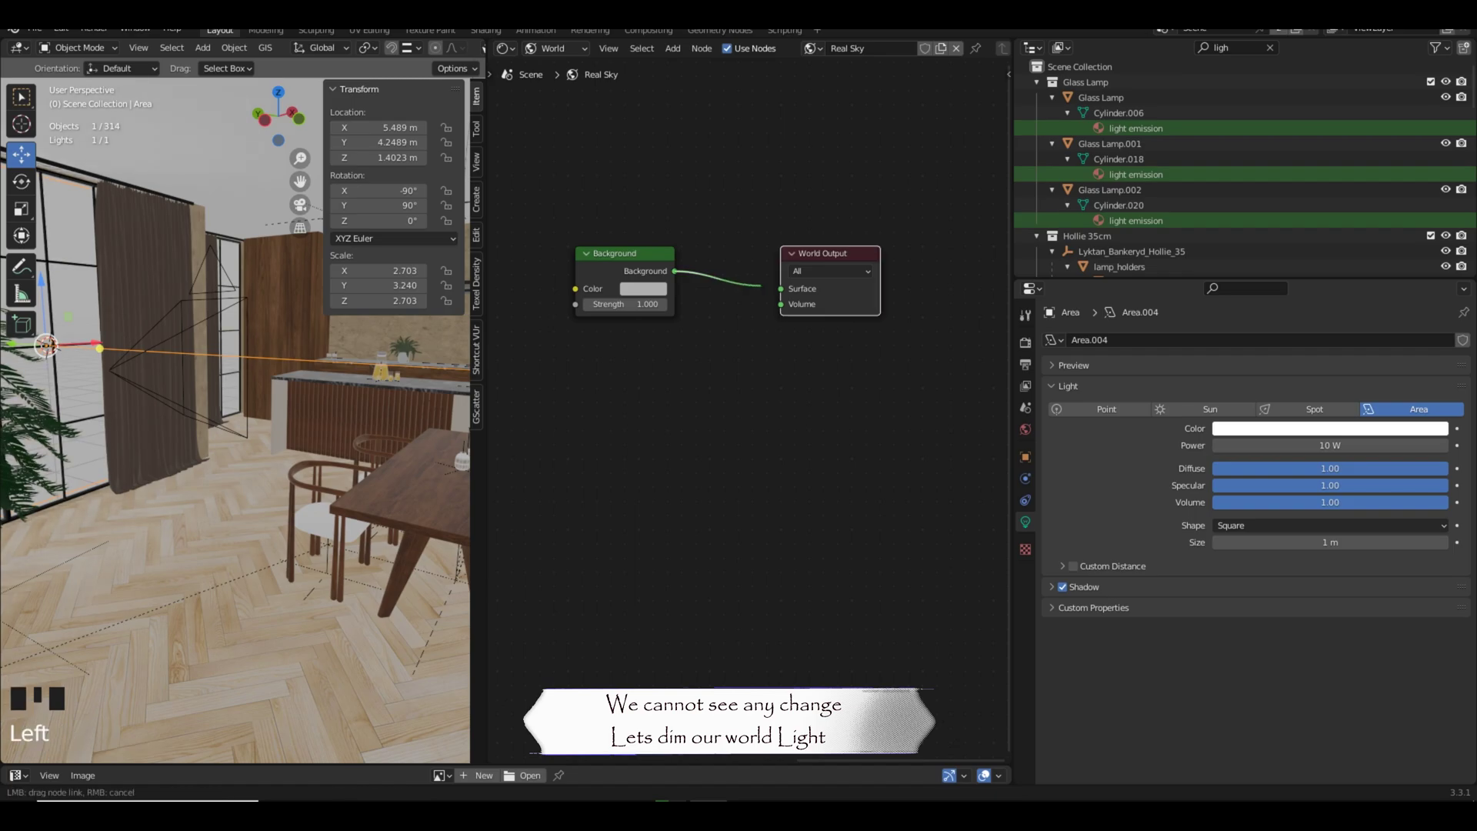
pyautogui.moveTo(760, 286); pyautogui.dragTo(750, 292)
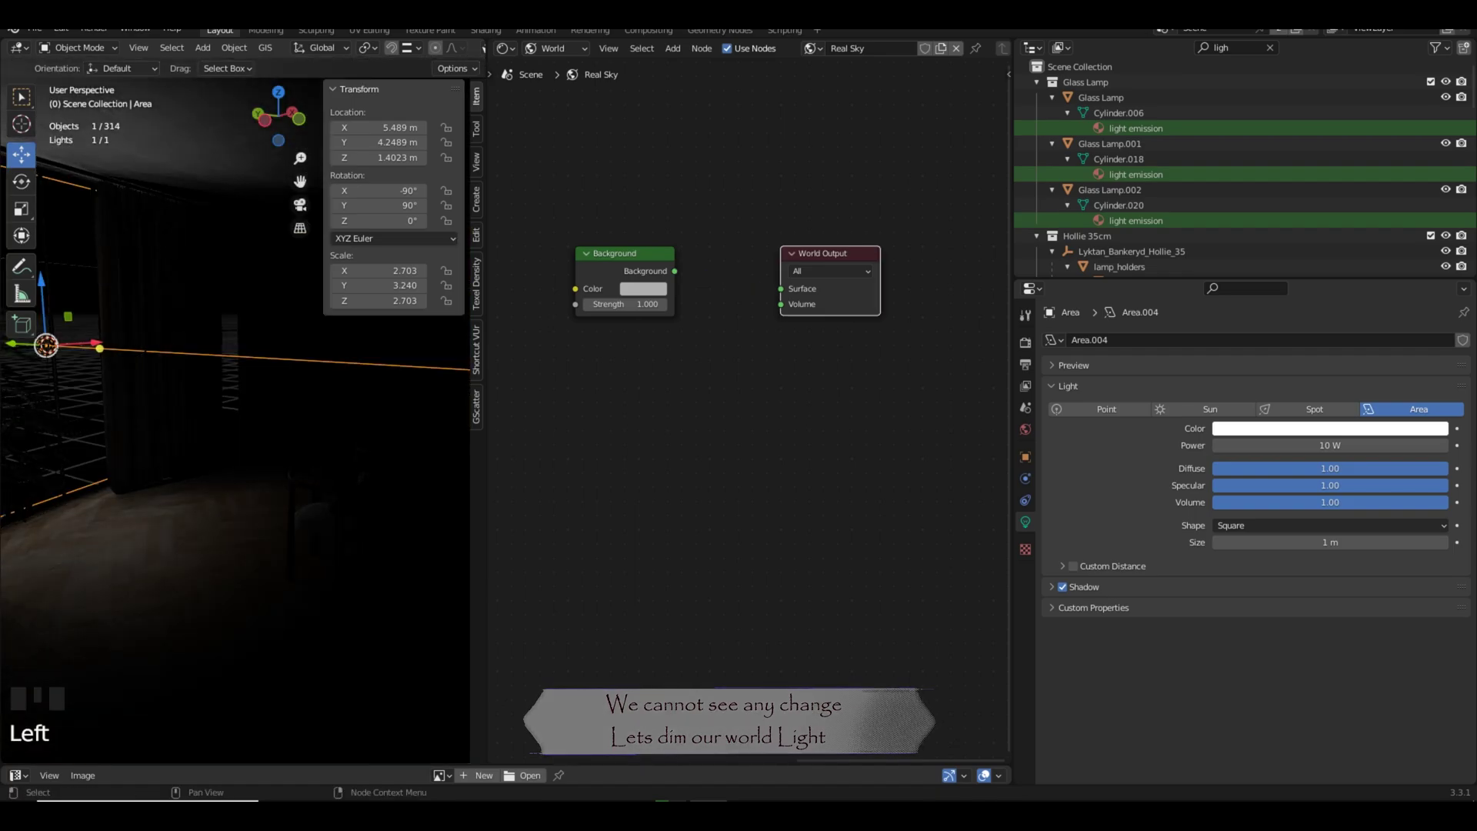
pyautogui.scroll(-1, 742, 423)
pyautogui.keyDown('shift'); pyautogui.moveTo(230, 384); pyautogui.dragTo(392, 277, button='middle'); pyautogui.keyUp('shift')
pyautogui.scroll(-9, 308, 374)
pyautogui.scroll(6, 277, 338)
pyautogui.scroll(4, 277, 339)
pyautogui.scroll(-2, 361, 285)
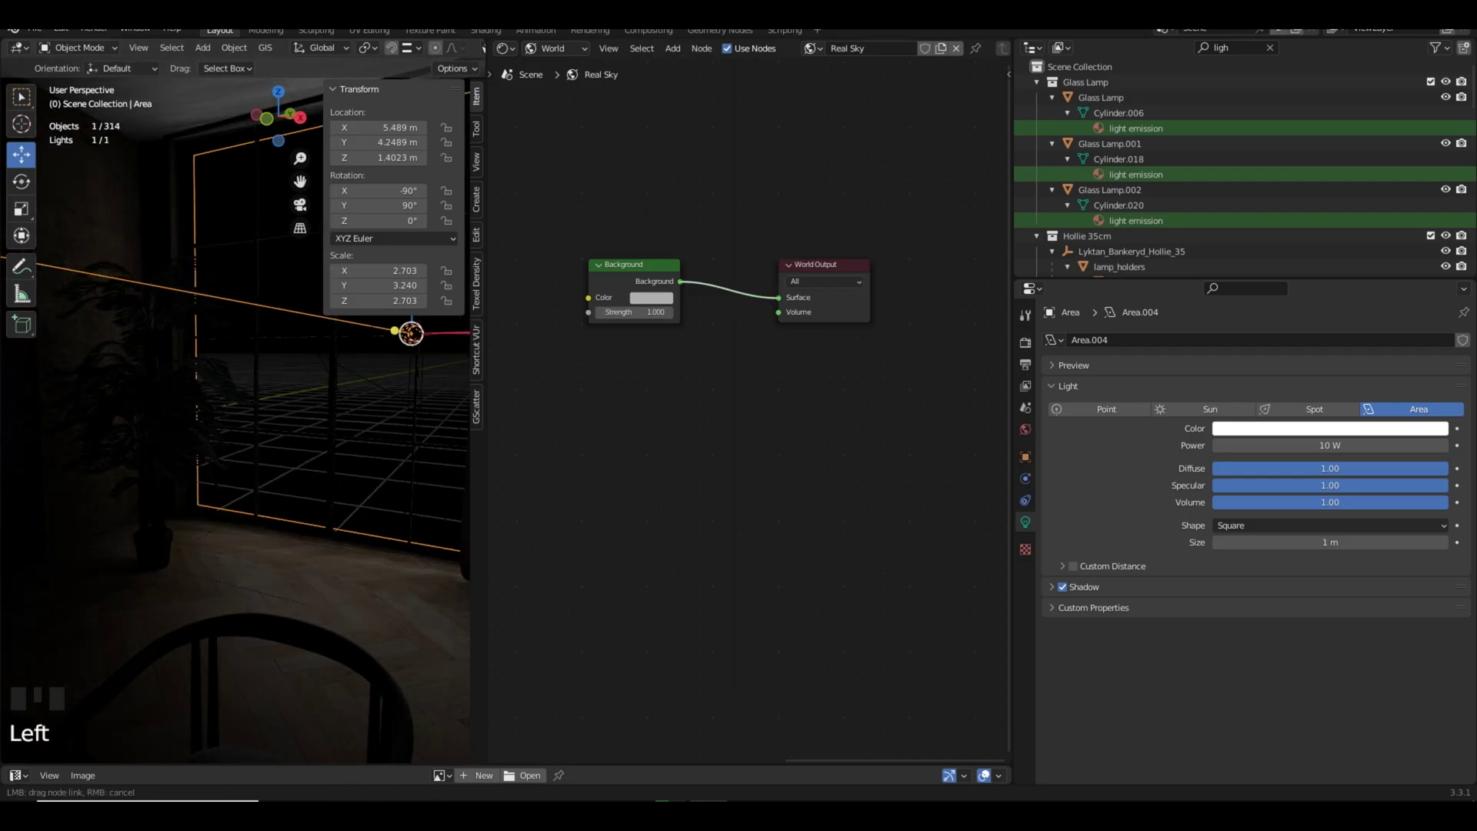
pyautogui.moveTo(779, 297); pyautogui.dragTo(778, 297)
# Darken the world Background color to a value of about 0.065 and inspect the dimmed dining area.
pyautogui.click(651, 297)
pyautogui.moveTo(742, 139); pyautogui.dragTo(742, 179)
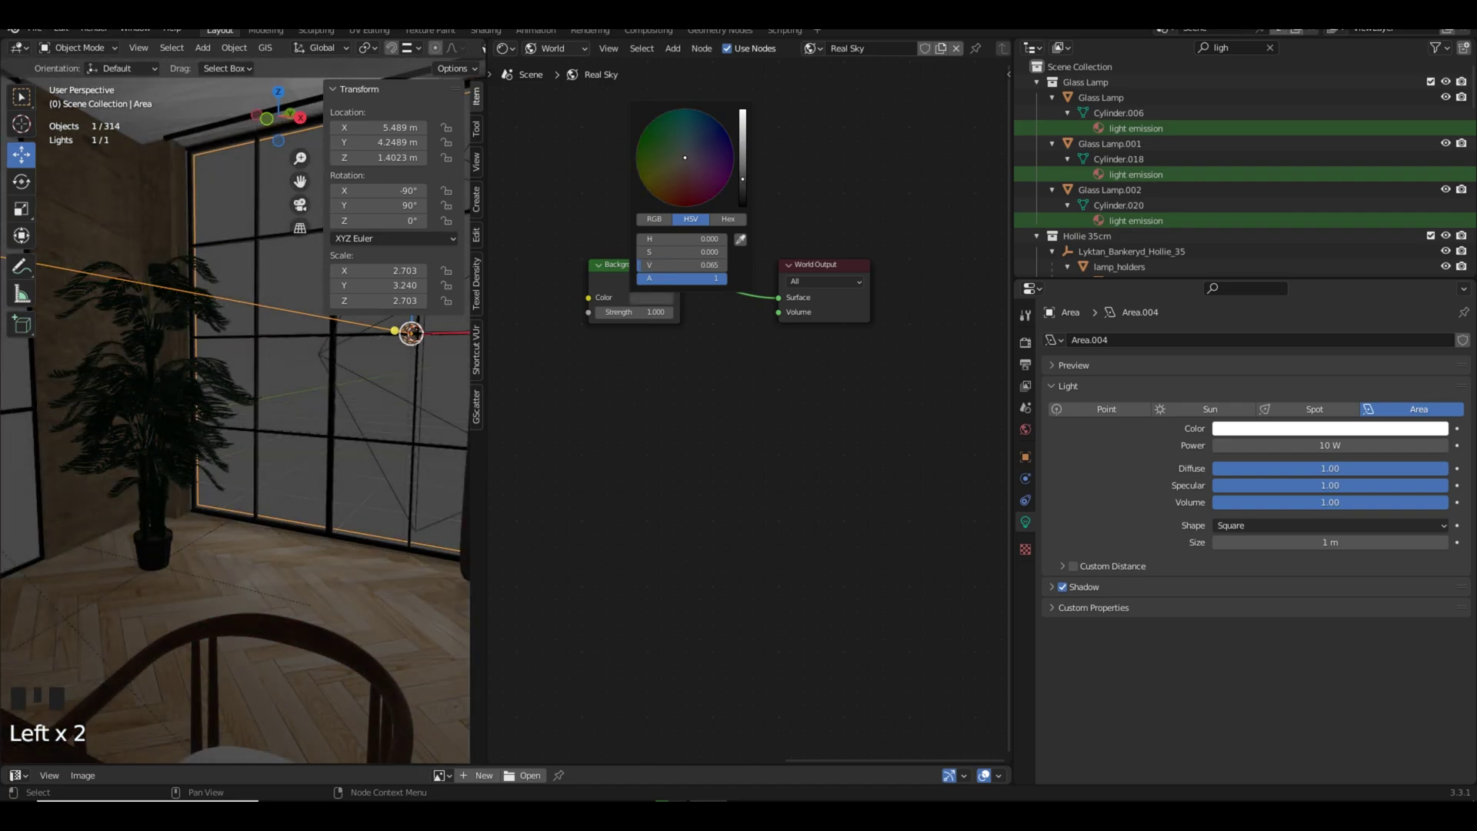
pyautogui.moveTo(488, 415); pyautogui.dragTo(896, 415)
pyautogui.scroll(-2, 615, 430)
pyautogui.moveTo(616, 431); pyautogui.dragTo(707, 430, button='middle')
pyautogui.moveTo(461, 431); pyautogui.dragTo(362, 419, button='middle')
pyautogui.moveTo(677, 346); pyautogui.dragTo(600, 347, button='middle')
pyautogui.scroll(2, 588, 354)
pyautogui.scroll(-2, 608, 346)
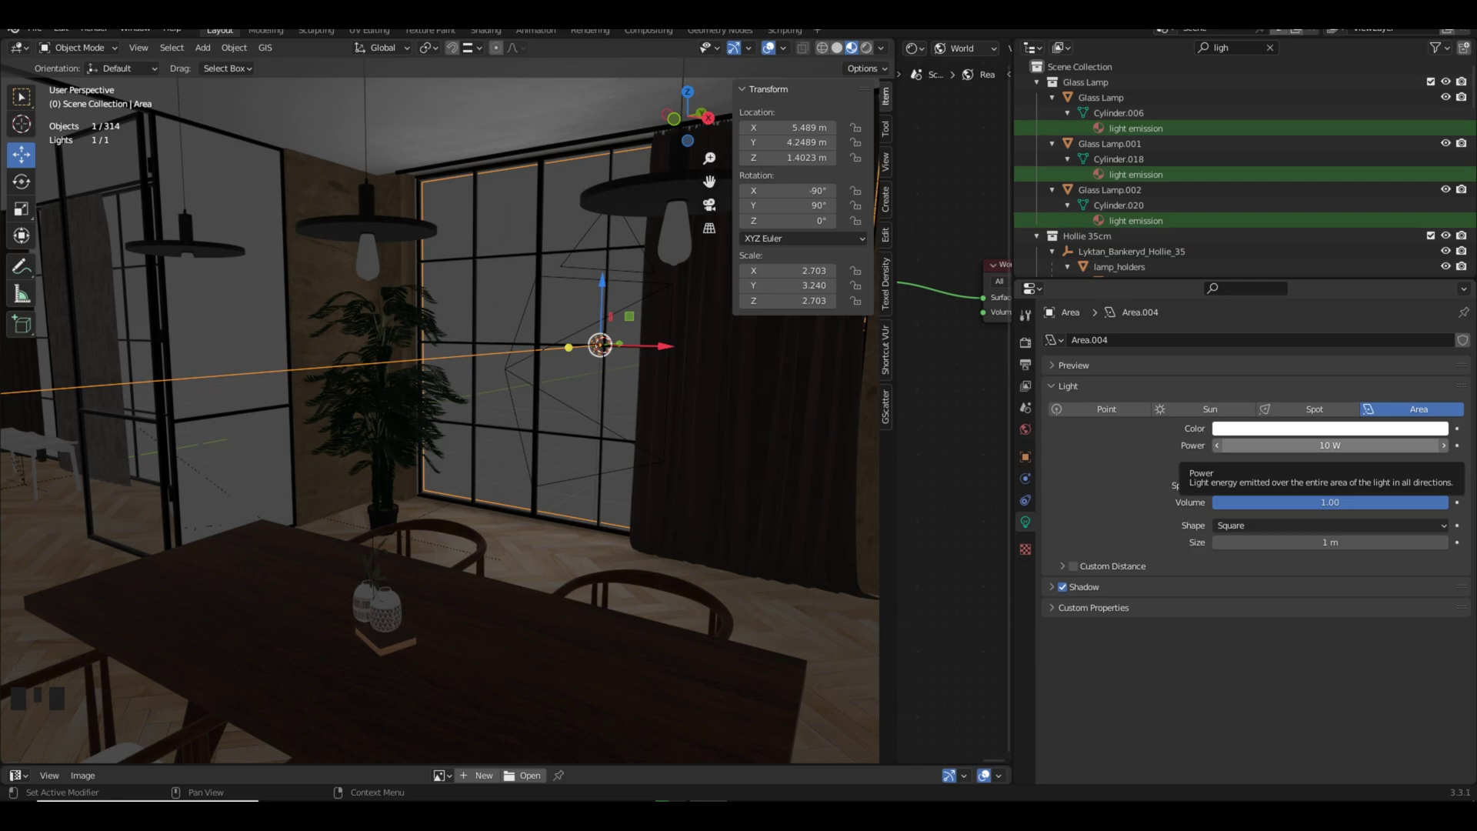
# Make a linked duplicate of the area light and move it outside the kitchen-end window at about X 8.51 m, Y 5.60 m.
pyautogui.moveTo(600, 346); pyautogui.dragTo(461, 347, button='middle')
pyautogui.scroll(-6, 438, 400)
pyautogui.keyDown('shift'); pyautogui.moveTo(430, 400); pyautogui.dragTo(461, 377, button='middle'); pyautogui.keyUp('shift')
pyautogui.scroll(2, 462, 376)
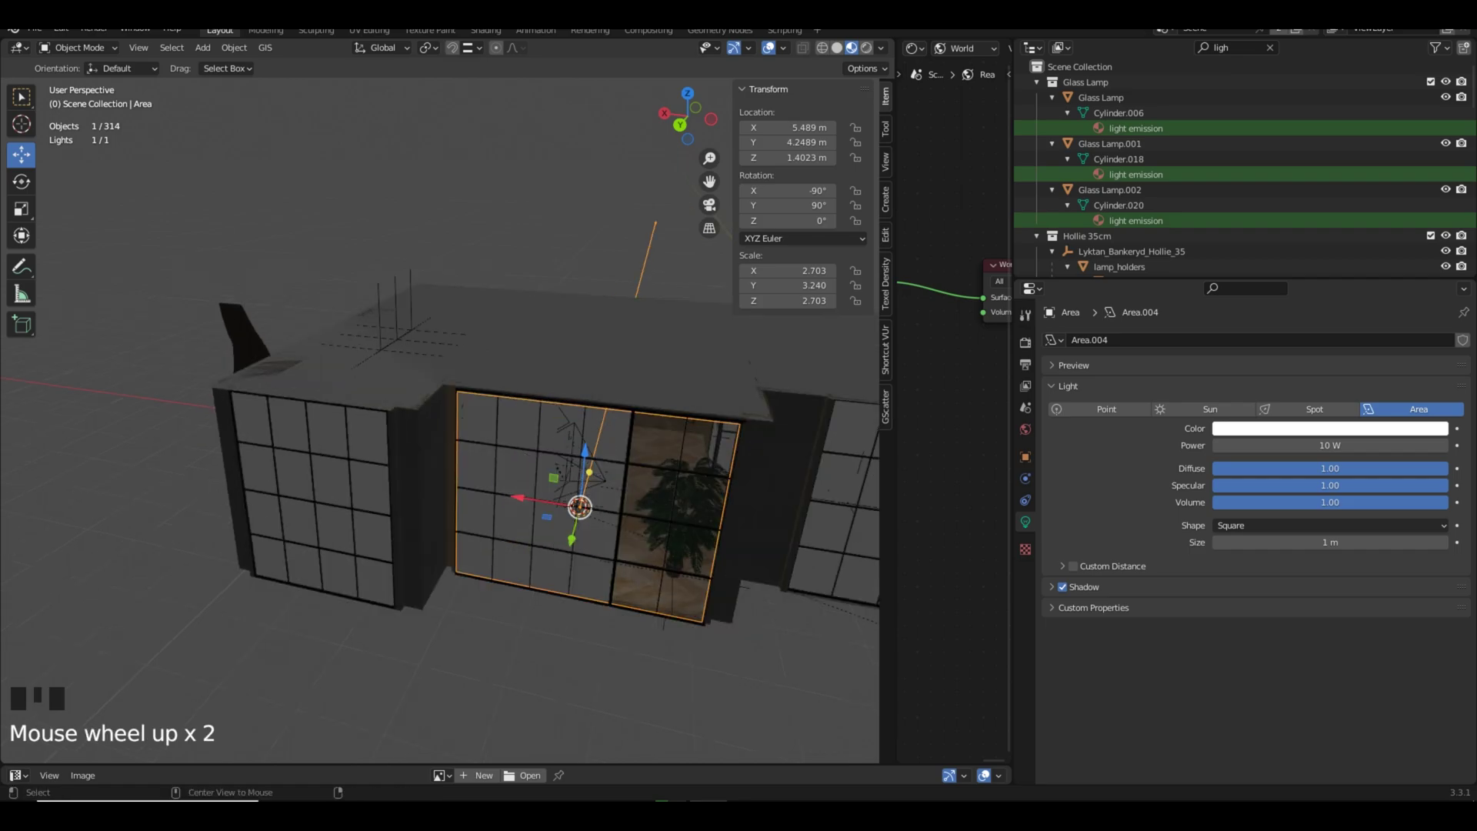
pyautogui.hotkey('alt', 'd')
pyautogui.moveTo(570, 541); pyautogui.dragTo(549, 609)
pyautogui.moveTo(504, 560); pyautogui.dragTo(428, 544)
pyautogui.moveTo(517, 489); pyautogui.dragTo(337, 456)
# Bring the duplicated area light closer to the kitchen-end window, at about Y 5.27 m.
pyautogui.moveTo(337, 456); pyautogui.dragTo(564, 463, button='middle')
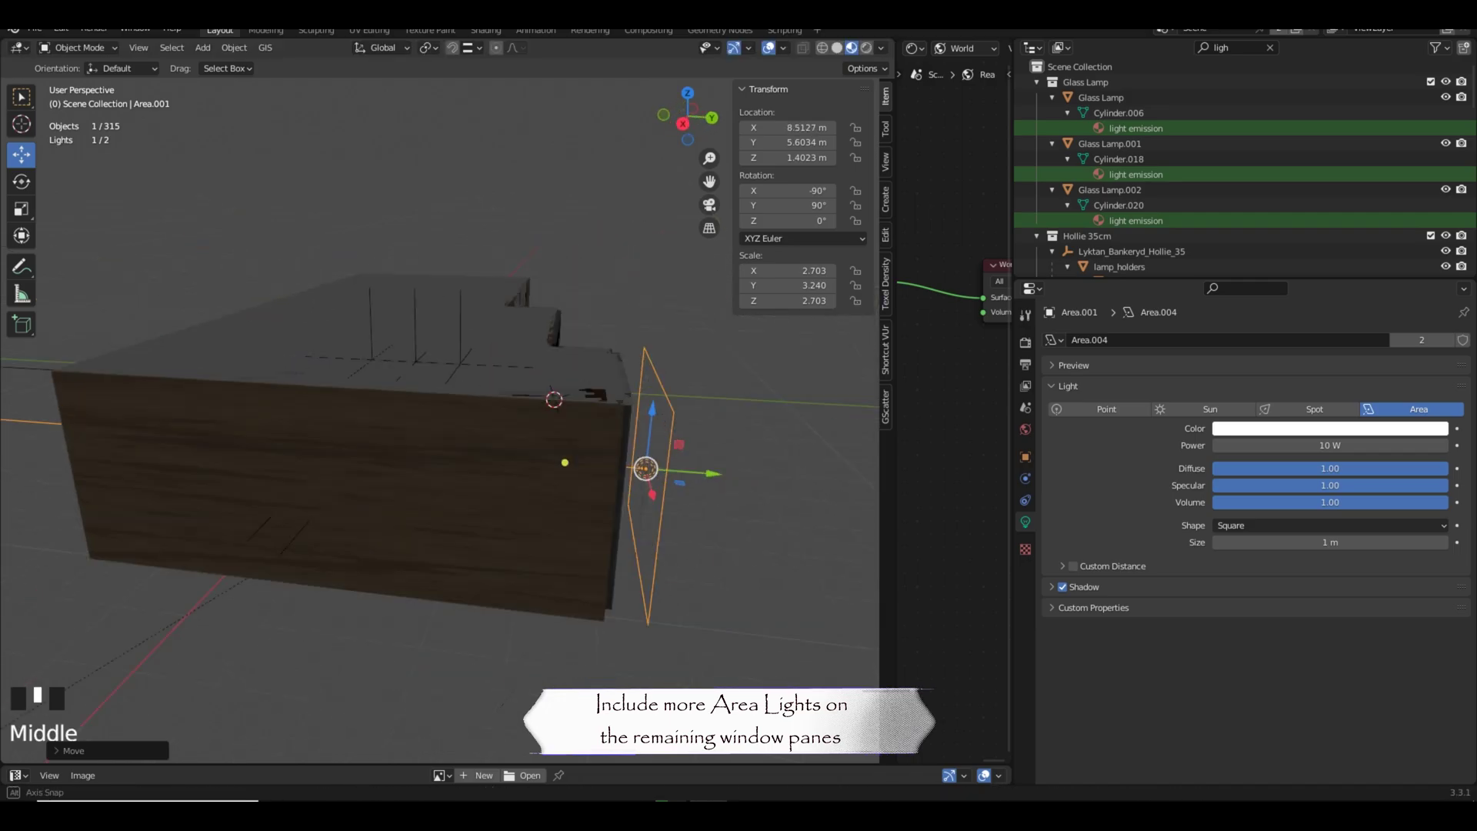
pyautogui.scroll(2, 669, 461)
pyautogui.moveTo(669, 461); pyautogui.dragTo(460, 456, button='middle')
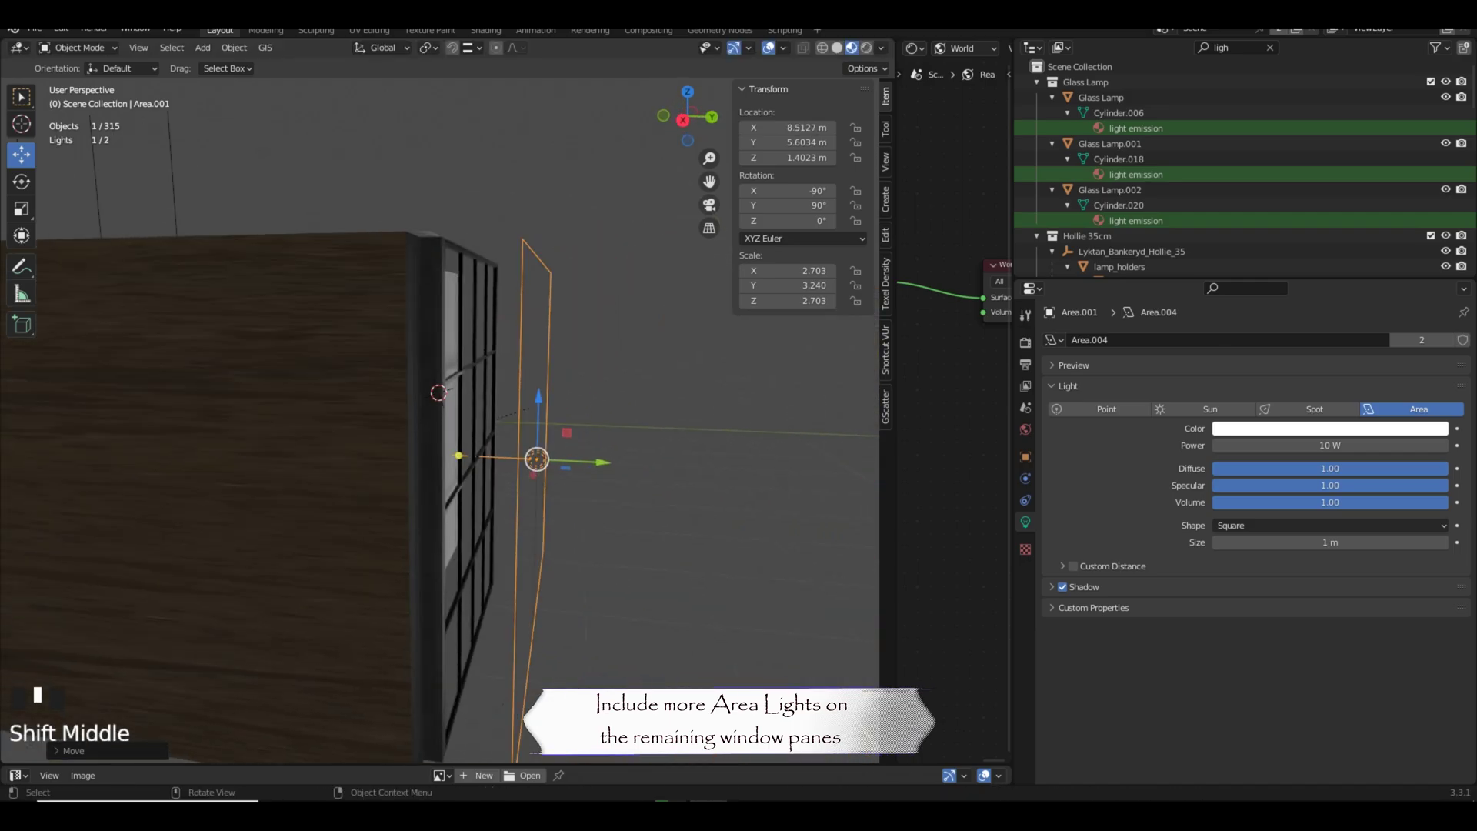
pyautogui.moveTo(596, 461); pyautogui.dragTo(549, 459)
pyautogui.moveTo(549, 460); pyautogui.dragTo(523, 447, button='middle')
pyautogui.scroll(-3, 461, 446)
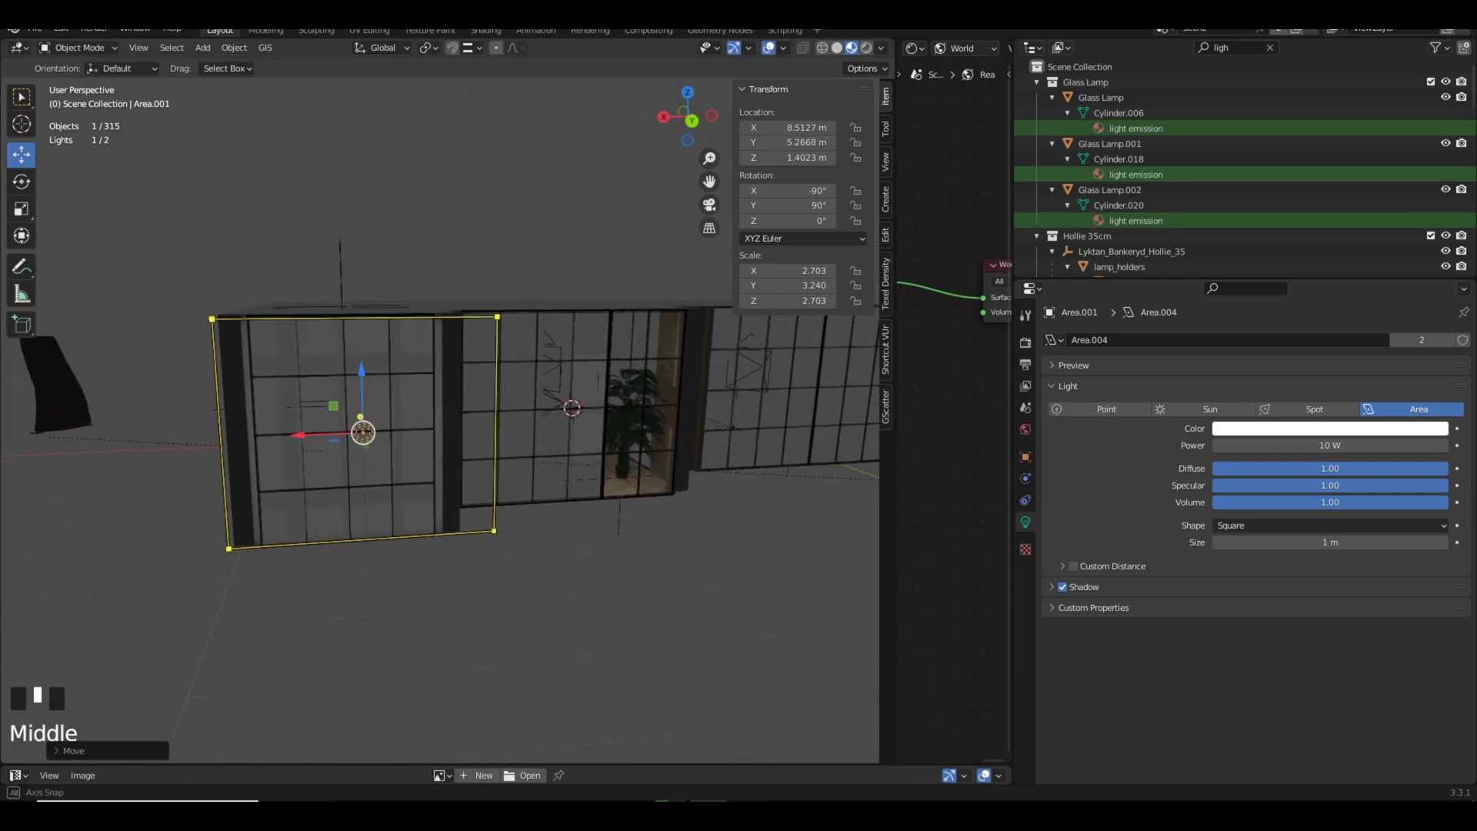
# Narrow the duplicated area light along global X to a scale of about 2.45 to fit the kitchen-end window.
pyautogui.press('s')
pyautogui.press('x')
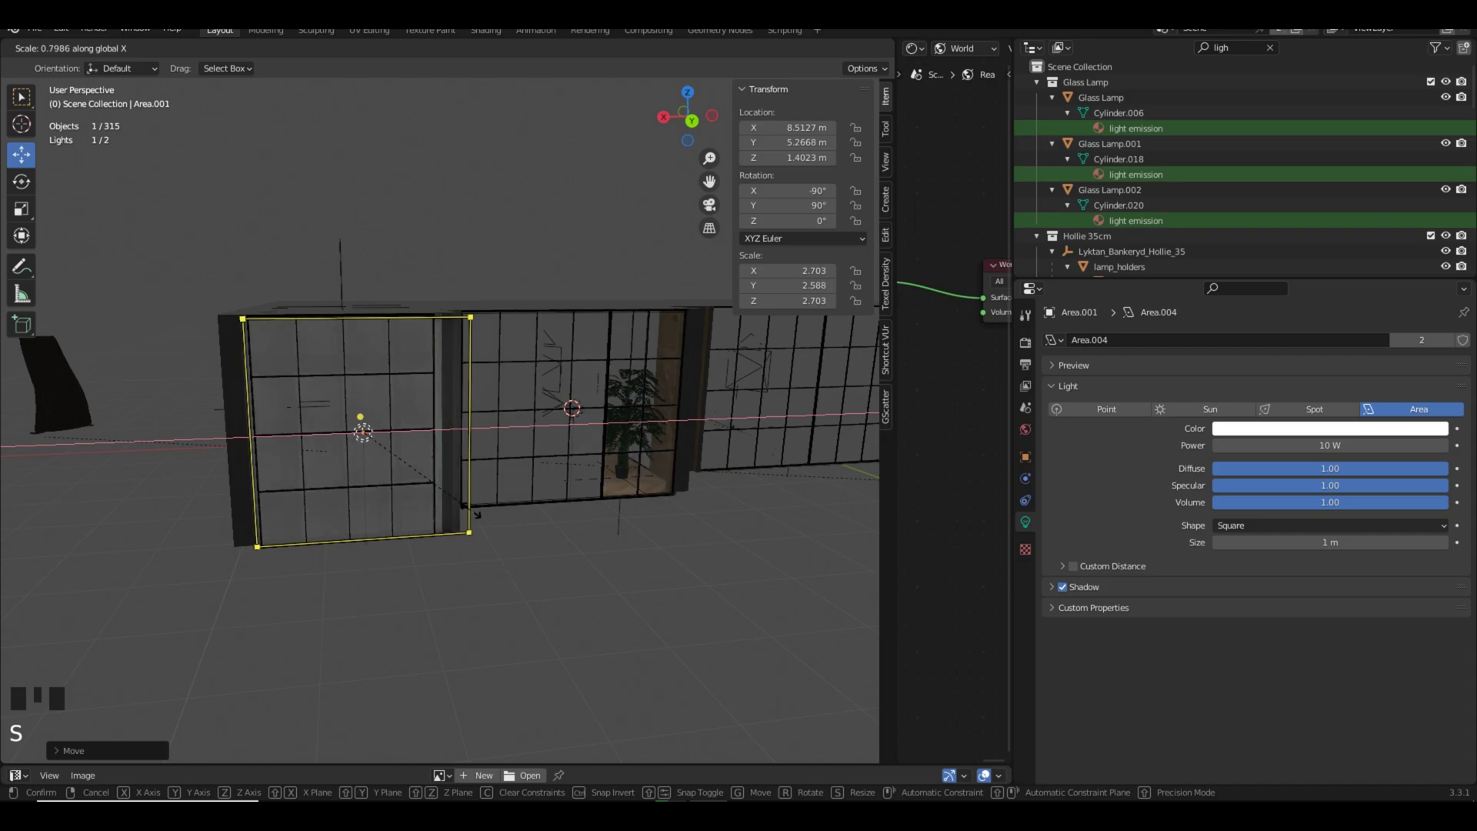
pyautogui.click(477, 513)
pyautogui.scroll(2, 476, 514)
pyautogui.press('s')
pyautogui.press('x')
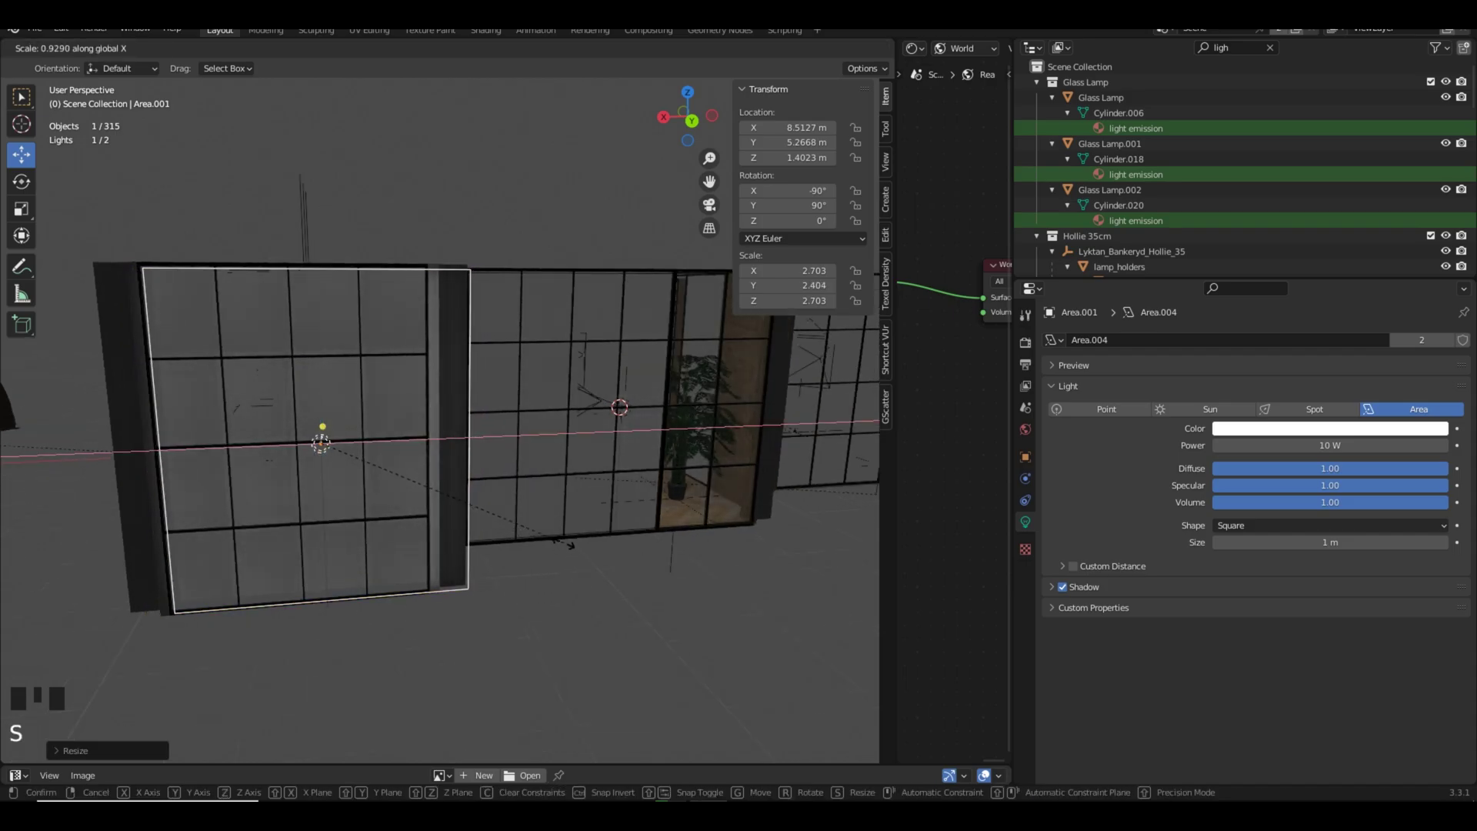
pyautogui.click(577, 545)
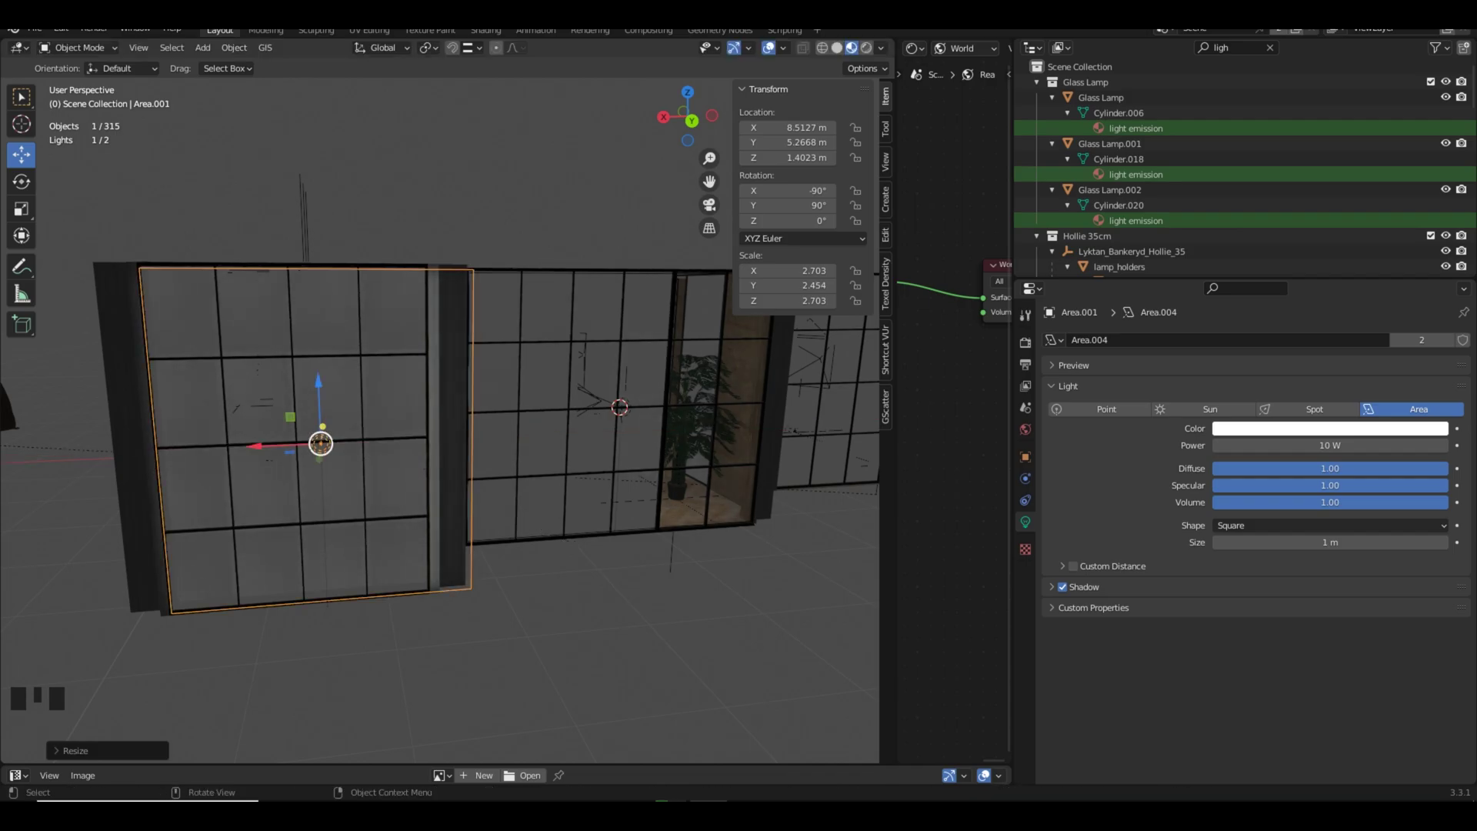
# Align the duplicated area light with the kitchen-end window frame at about X 8.77 m, Y 5.26 m.
pyautogui.moveTo(254, 446); pyautogui.dragTo(241, 446)
pyautogui.moveTo(438, 415); pyautogui.dragTo(604, 500, button='middle')
pyautogui.scroll(3, 438, 415)
pyautogui.scroll(1, 604, 500)
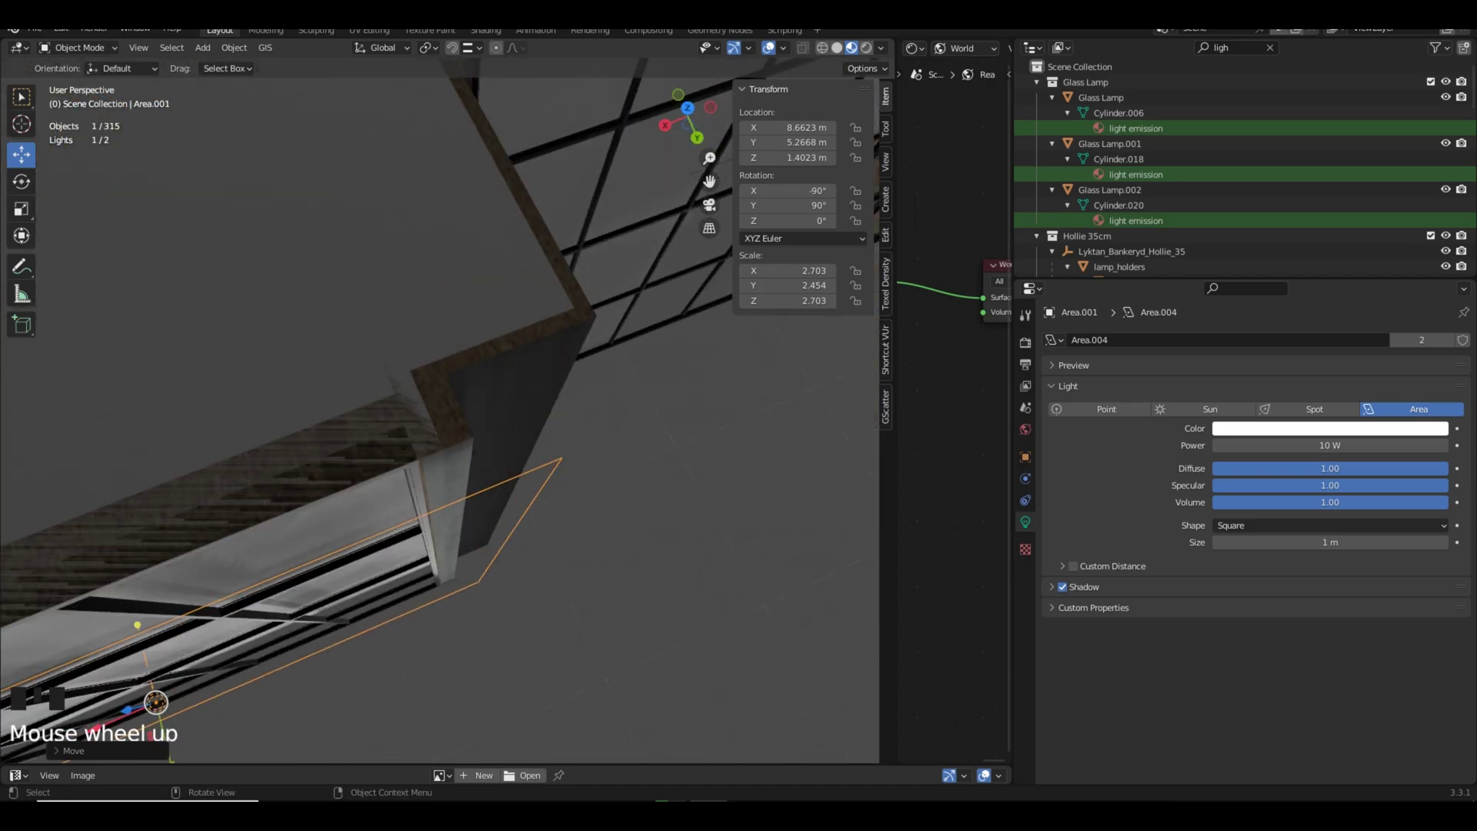
pyautogui.scroll(-6, 438, 416)
pyautogui.keyDown('shift'); pyautogui.moveTo(354, 500); pyautogui.dragTo(492, 470, button='middle'); pyautogui.keyUp('shift')
pyautogui.scroll(2, 492, 471)
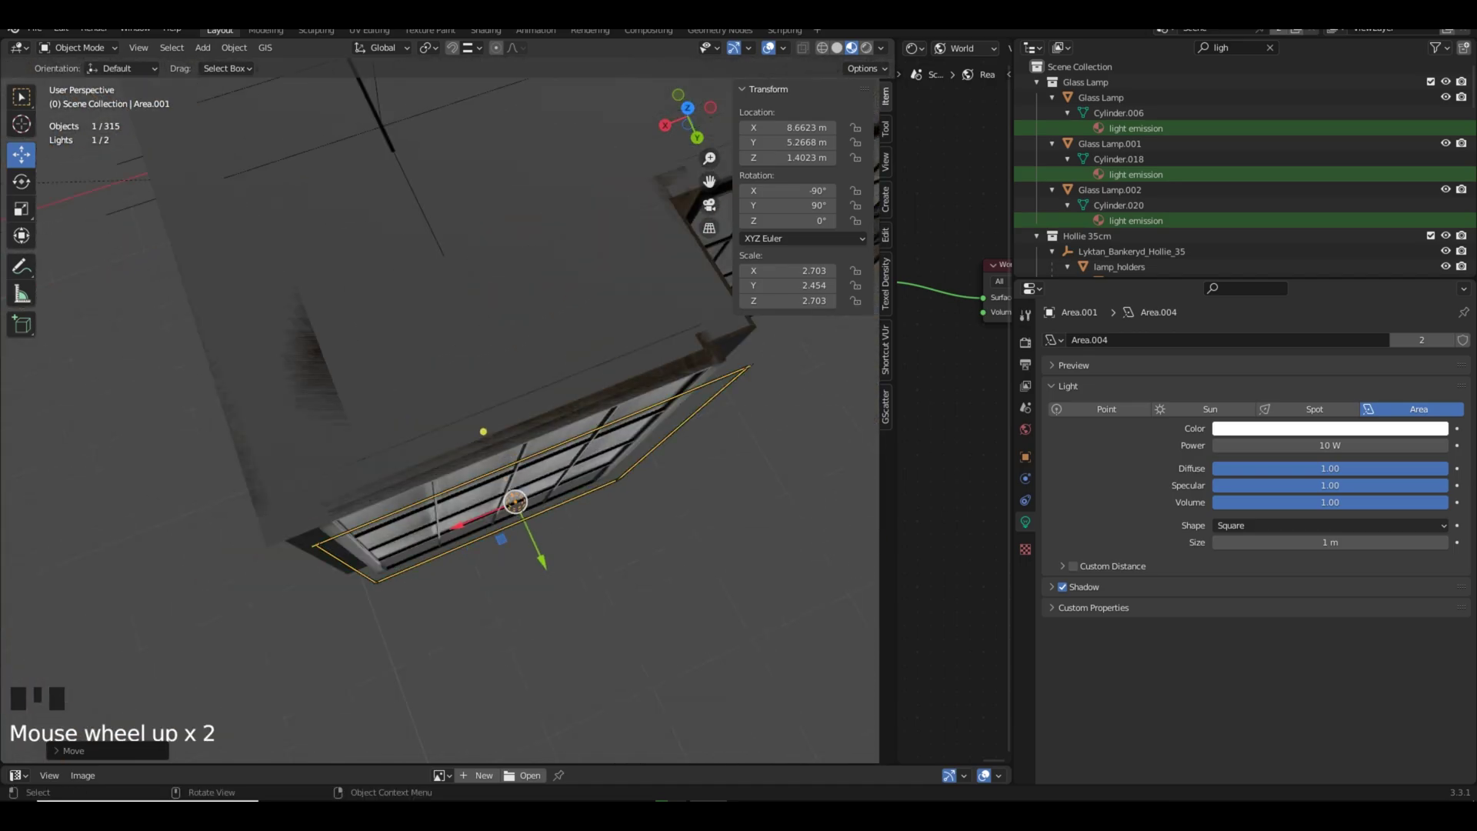
pyautogui.moveTo(459, 525); pyautogui.dragTo(443, 531)
pyautogui.moveTo(446, 529); pyautogui.dragTo(558, 436, button='middle')
pyautogui.moveTo(342, 509); pyautogui.dragTo(141, 637, button='middle')
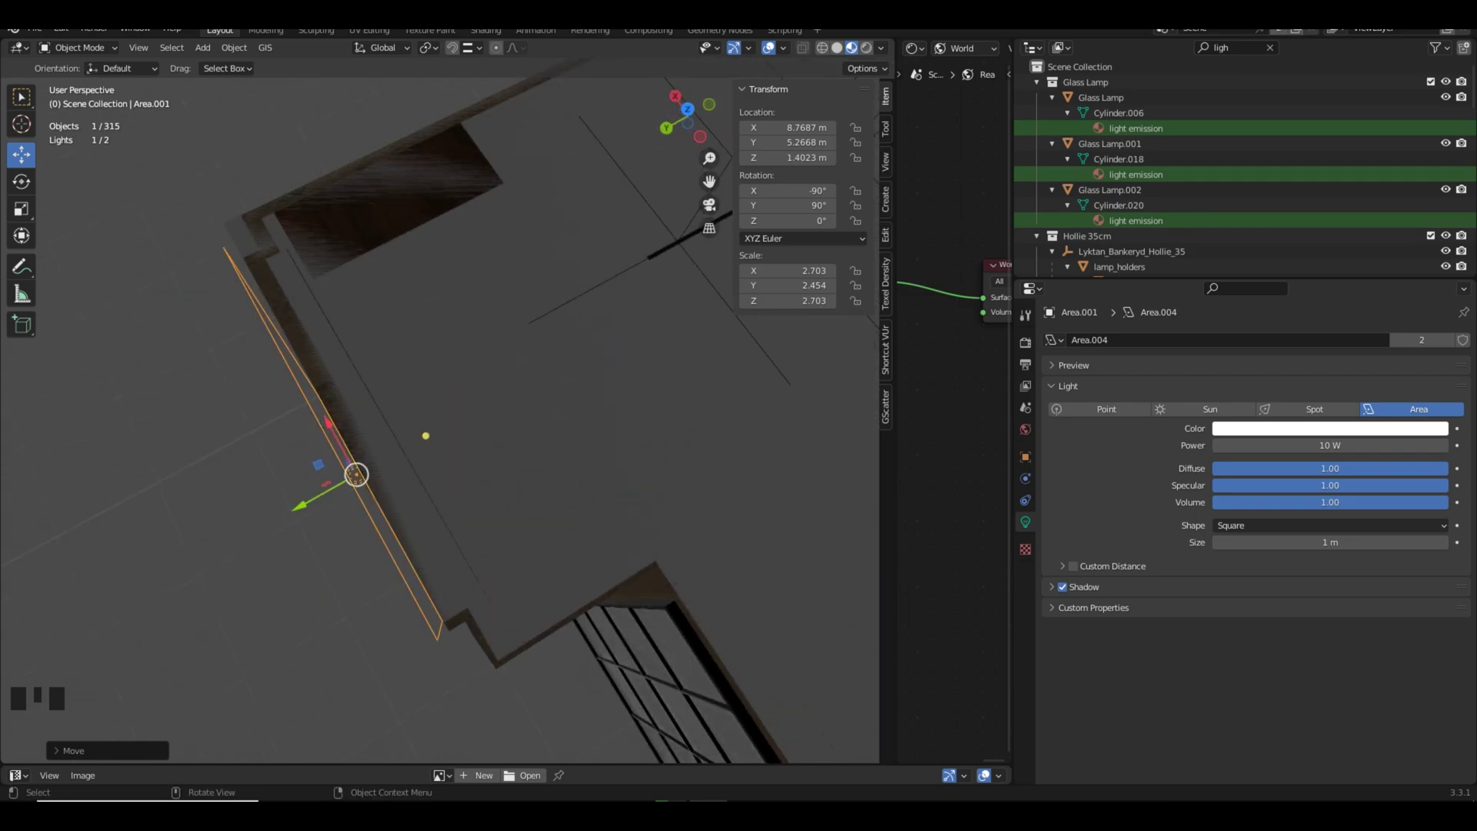
pyautogui.moveTo(301, 506); pyautogui.dragTo(301, 505)
# Make a linked duplicate of the middle window's area light and place it at the wide lounge window, about X 0.80 m, Y 3.26 m.
pyautogui.scroll(-3, 308, 500)
pyautogui.moveTo(312, 498); pyautogui.dragTo(324, 420, button='middle')
pyautogui.keyDown('shift'); pyautogui.moveTo(439, 384); pyautogui.dragTo(254, 354, button='middle'); pyautogui.keyUp('shift')
pyautogui.scroll(-2, 323, 362)
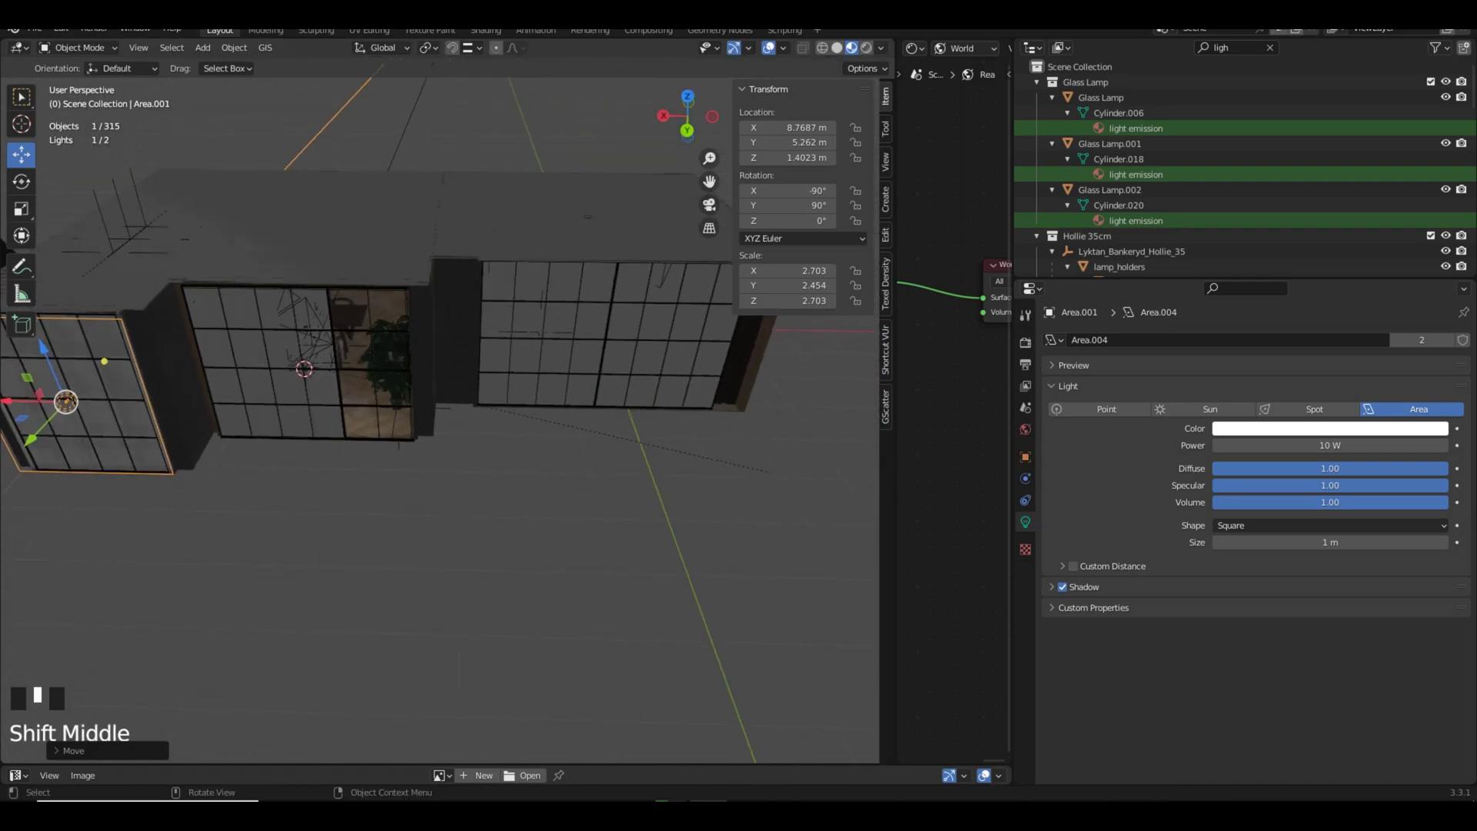
pyautogui.click(281, 437)
pyautogui.hotkey('alt', 'd')
pyautogui.rightClick(265, 377)
pyautogui.moveTo(249, 367); pyautogui.dragTo(548, 372)
pyautogui.moveTo(548, 372); pyautogui.dragTo(626, 408, button='middle')
pyautogui.scroll(4, 627, 407)
pyautogui.moveTo(602, 541); pyautogui.dragTo(527, 460)
pyautogui.moveTo(539, 493); pyautogui.dragTo(453, 396, button='middle')
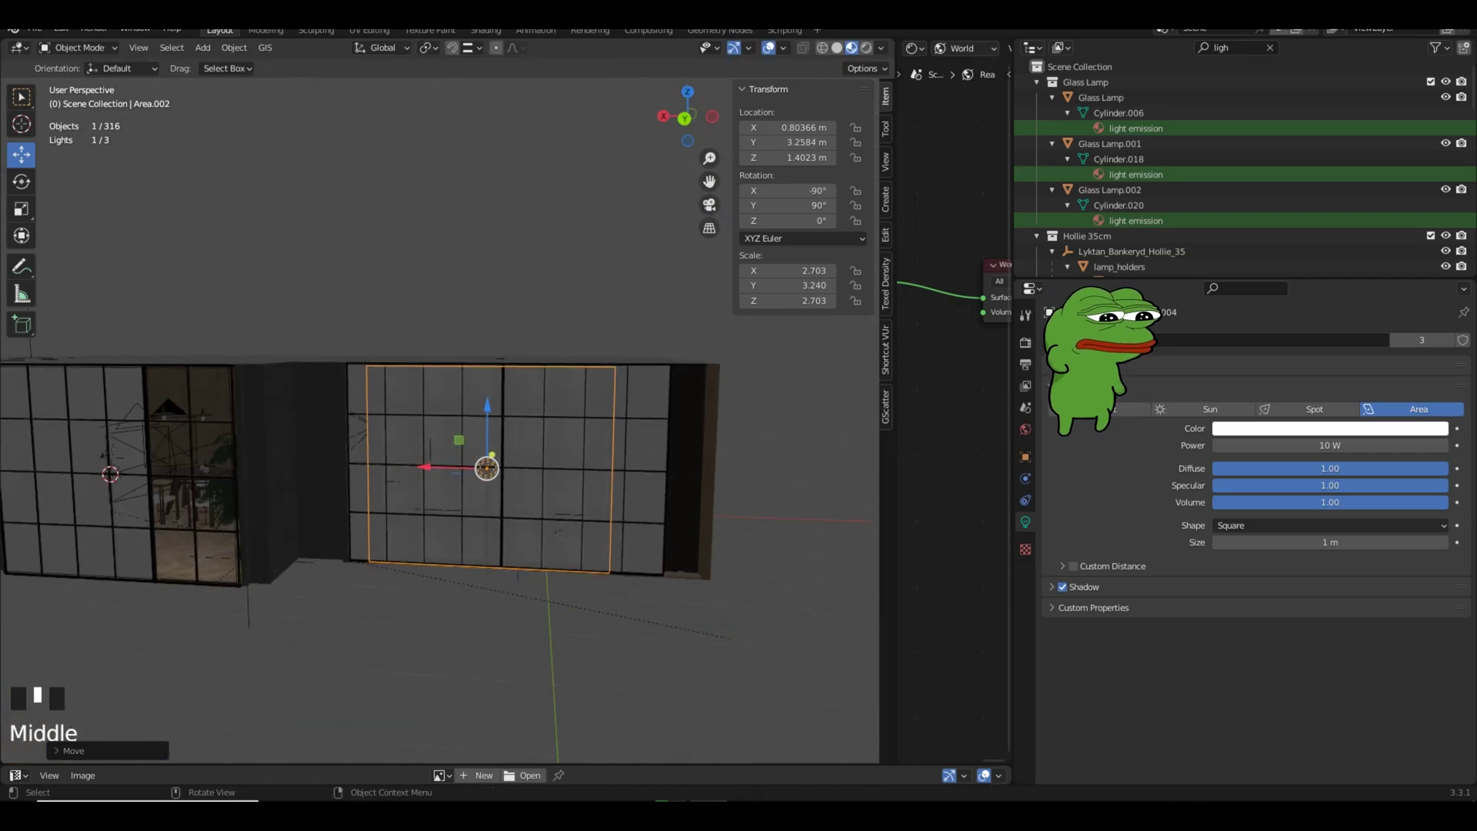
# Widen the lounge window's area light along global X to a scale of about 4.03 and shift it to about X 0.64 m.
pyautogui.scroll(1, 538, 500)
pyautogui.press('s')
pyautogui.press('x')
pyautogui.click(629, 589)
pyautogui.moveTo(434, 477); pyautogui.dragTo(449, 478)
pyautogui.moveTo(450, 479); pyautogui.dragTo(511, 585, button='middle')
pyautogui.scroll(3, 688, 477)
pyautogui.scroll(-2, 492, 538)
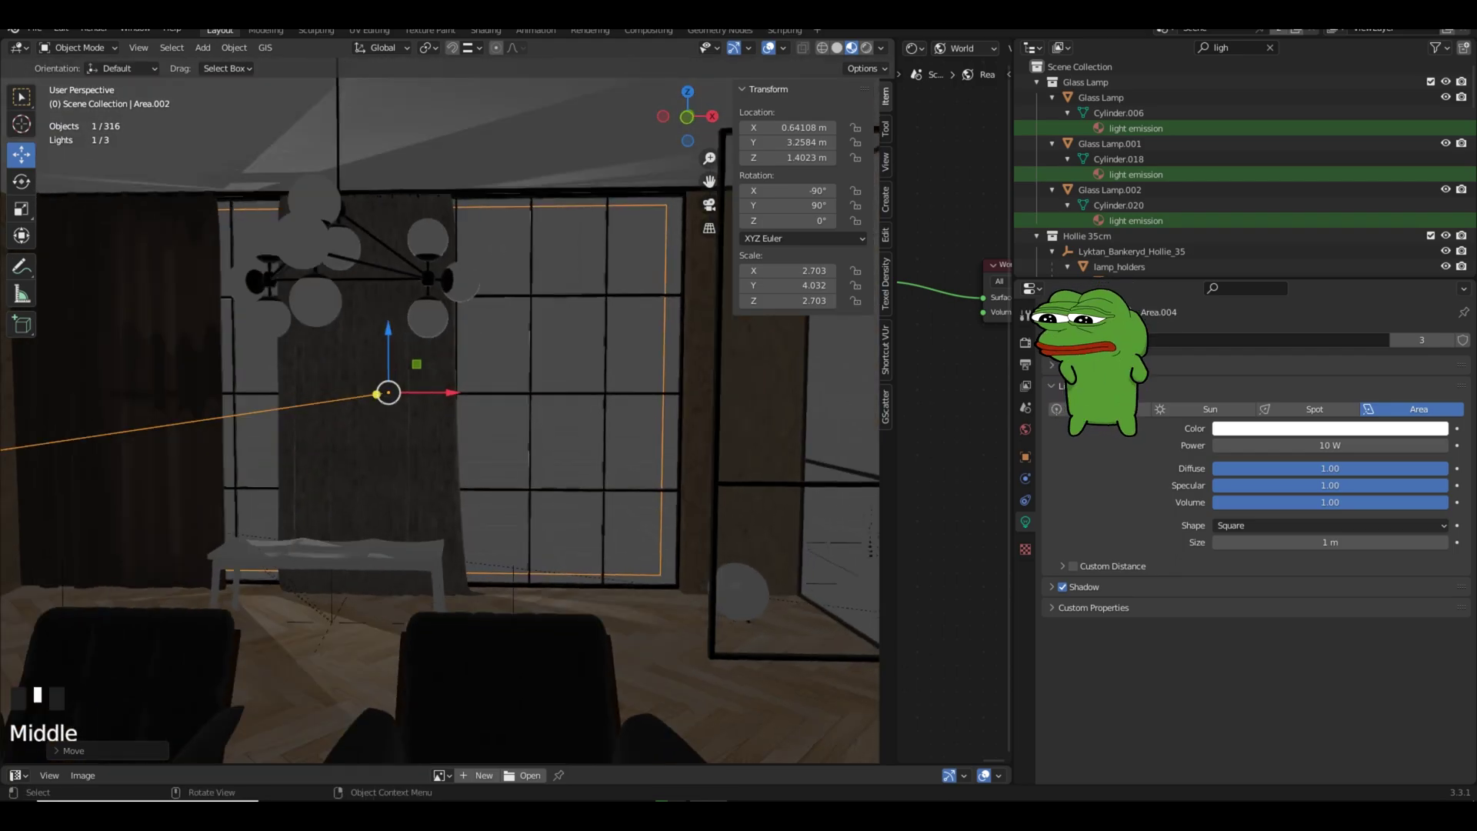
# Enlarge the lounge window's area light to about 4.23 by 2.78 scale to cover the whole window.
pyautogui.press('s')
pyautogui.press('x')
pyautogui.click(510, 588)
pyautogui.click(654, 665)
# Select the middle window's area light and shift it to about Y 4.28 m.
pyautogui.moveTo(654, 664); pyautogui.dragTo(431, 585, button='middle')
pyautogui.scroll(-3, 489, 660)
pyautogui.click(722, 339)
pyautogui.moveTo(662, 431); pyautogui.dragTo(277, 423, button='middle')
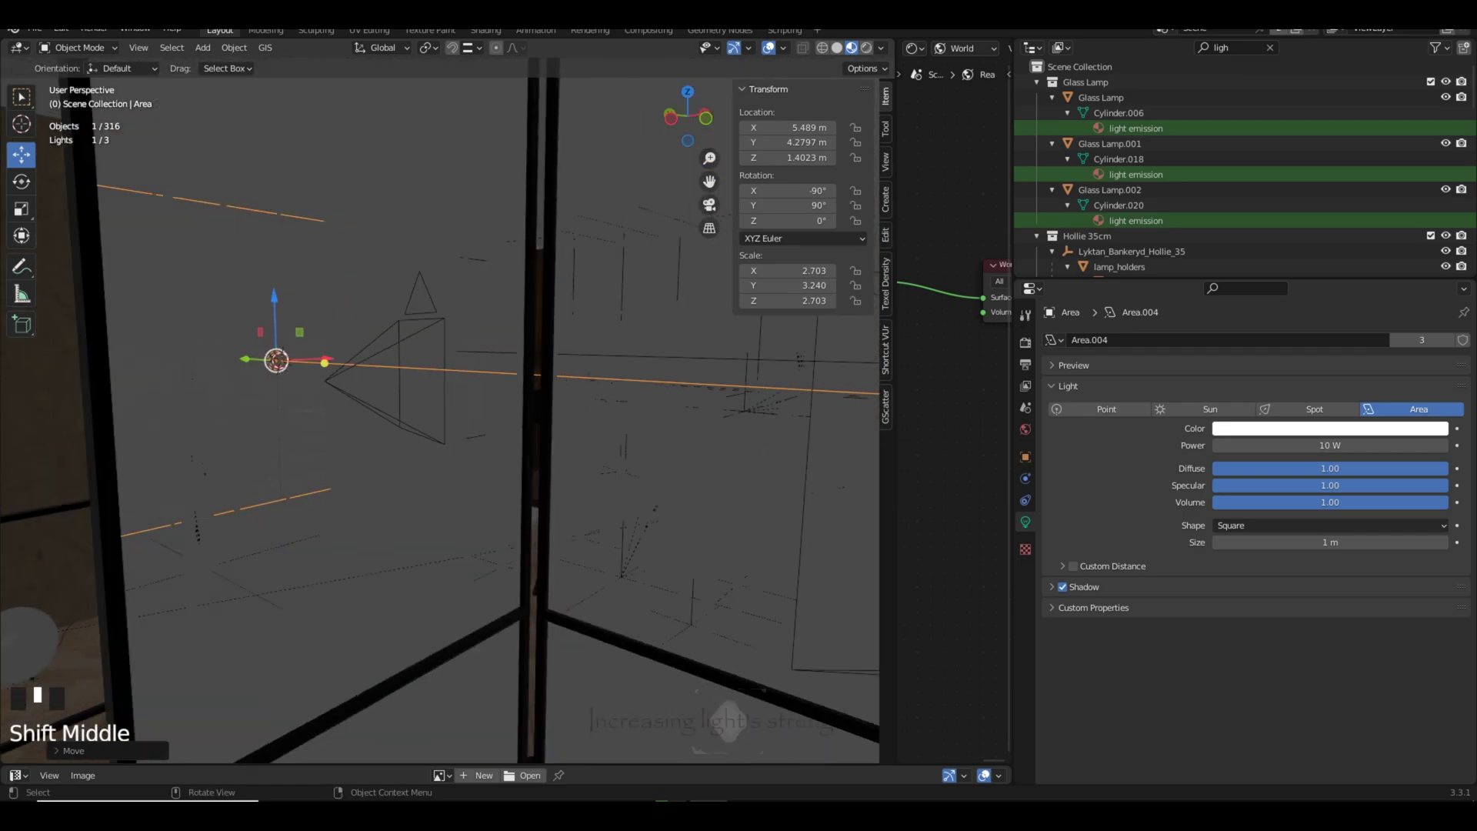
# Raise the power of the linked area lights to 40 W and check the brightness in the dining area.
pyautogui.scroll(3, 492, 361)
pyautogui.moveTo(492, 361); pyautogui.dragTo(431, 362, button='middle')
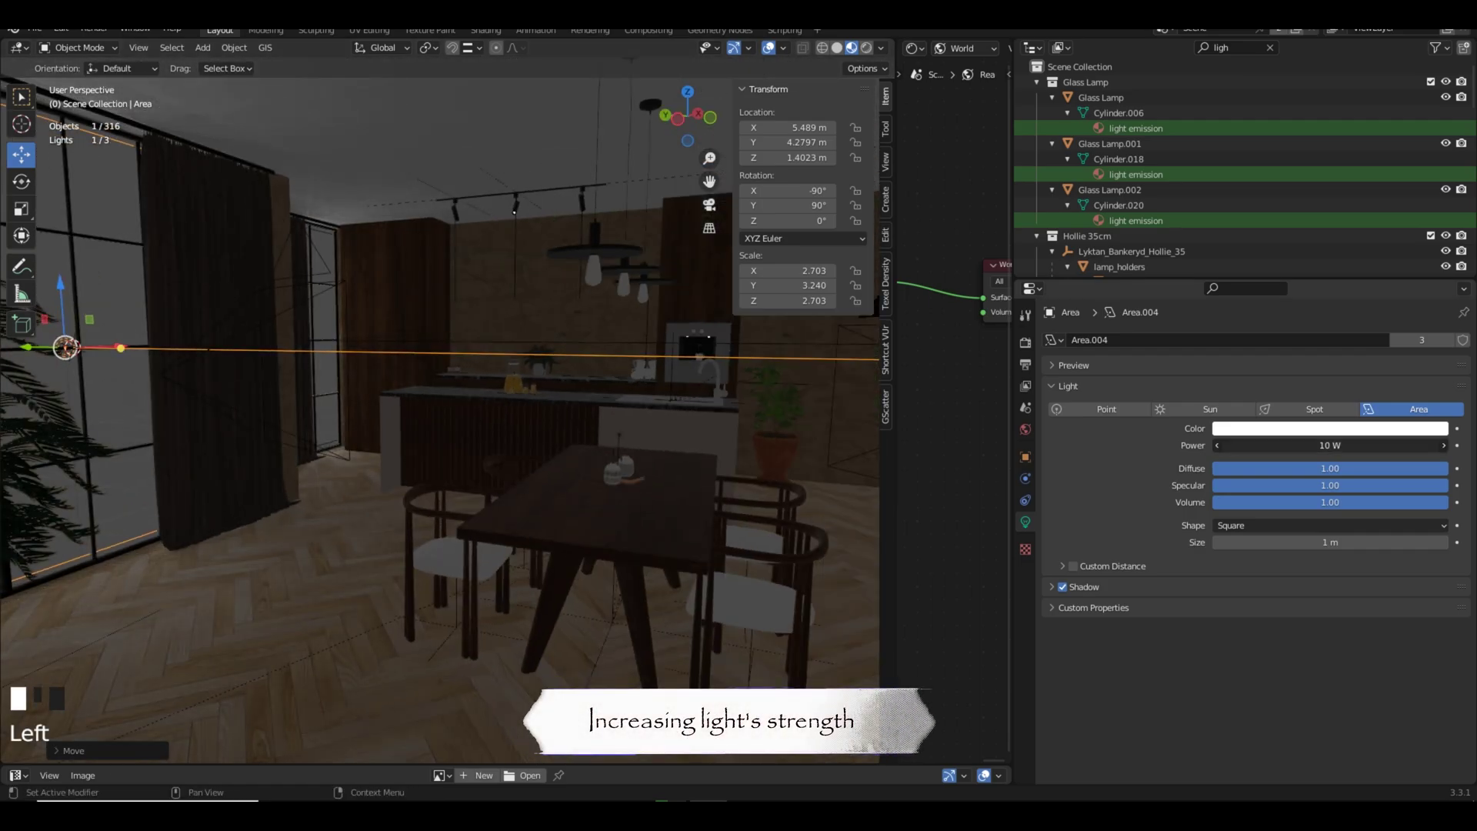
pyautogui.press('Return')
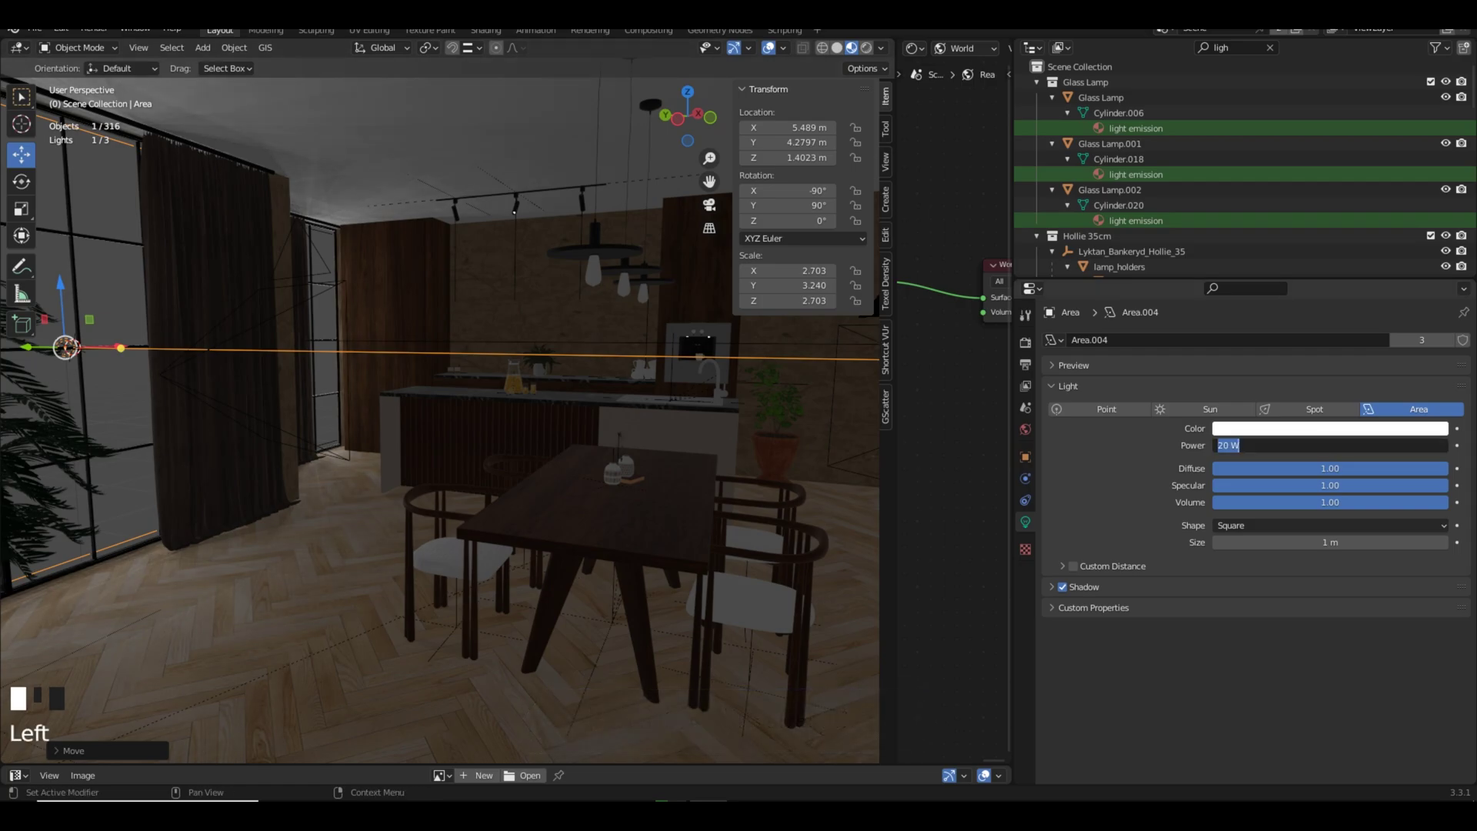
pyautogui.press('Return')
pyautogui.moveTo(438, 416); pyautogui.dragTo(584, 396, button='middle')
pyautogui.keyDown('shift'); pyautogui.moveTo(438, 416); pyautogui.dragTo(502, 426, button='middle'); pyautogui.keyUp('shift')
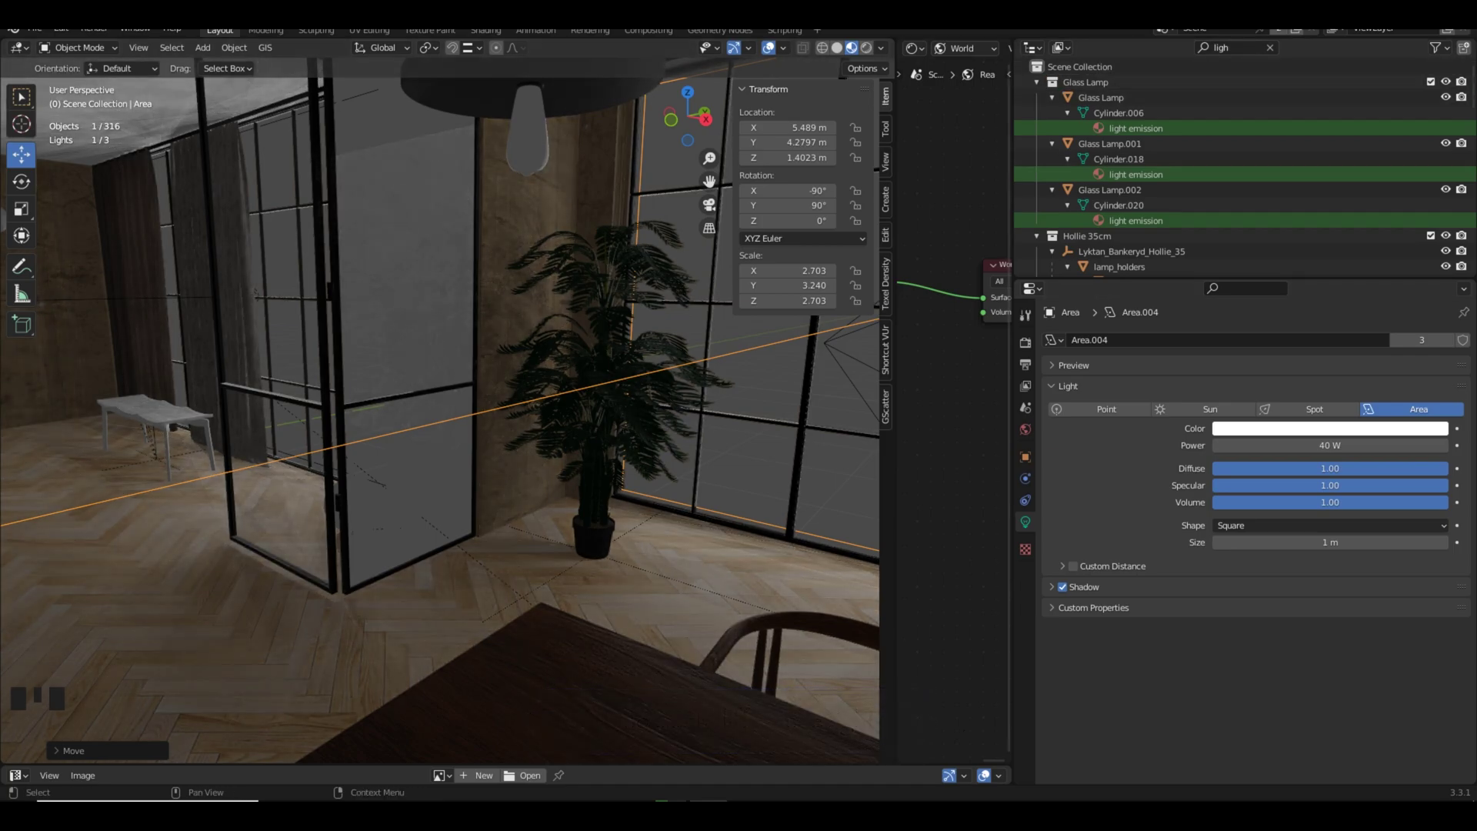
# Filter the scene's object list by "area".
pyautogui.click(1269, 48)
pyautogui.click(1234, 47)
pyautogui.write('area')
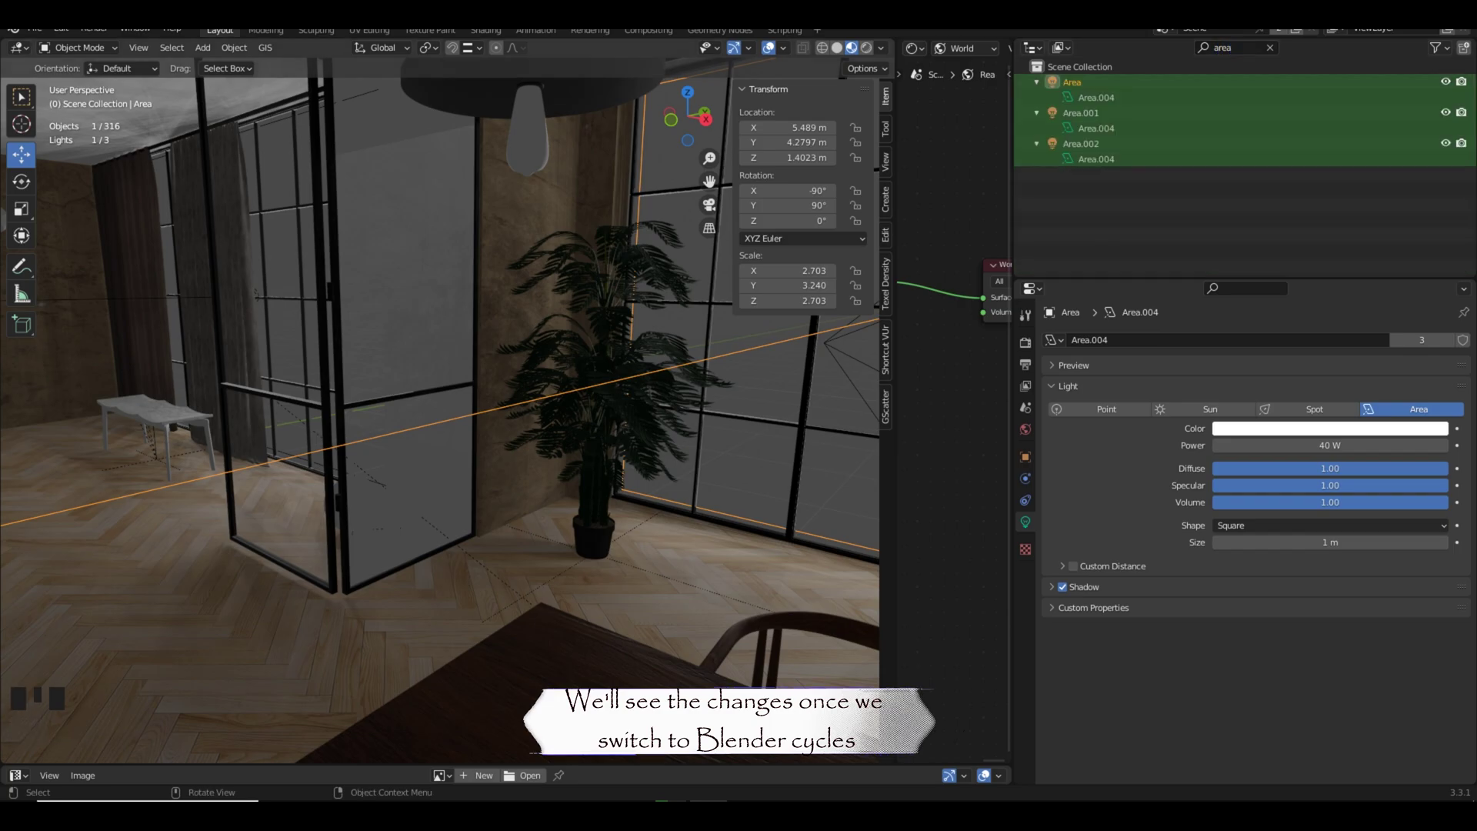
# Select the lounge window's area light and examine the window lights from outside and inside the lounge.
pyautogui.moveTo(554, 415); pyautogui.dragTo(323, 420, button='middle')
pyautogui.scroll(-9, 440, 416)
pyautogui.moveTo(440, 416)
pyautogui.mouseDown(button='middle')
pyautogui.moveTo(407, 415)
pyautogui.moveTo(454, 419)
pyautogui.mouseUp(button='middle')
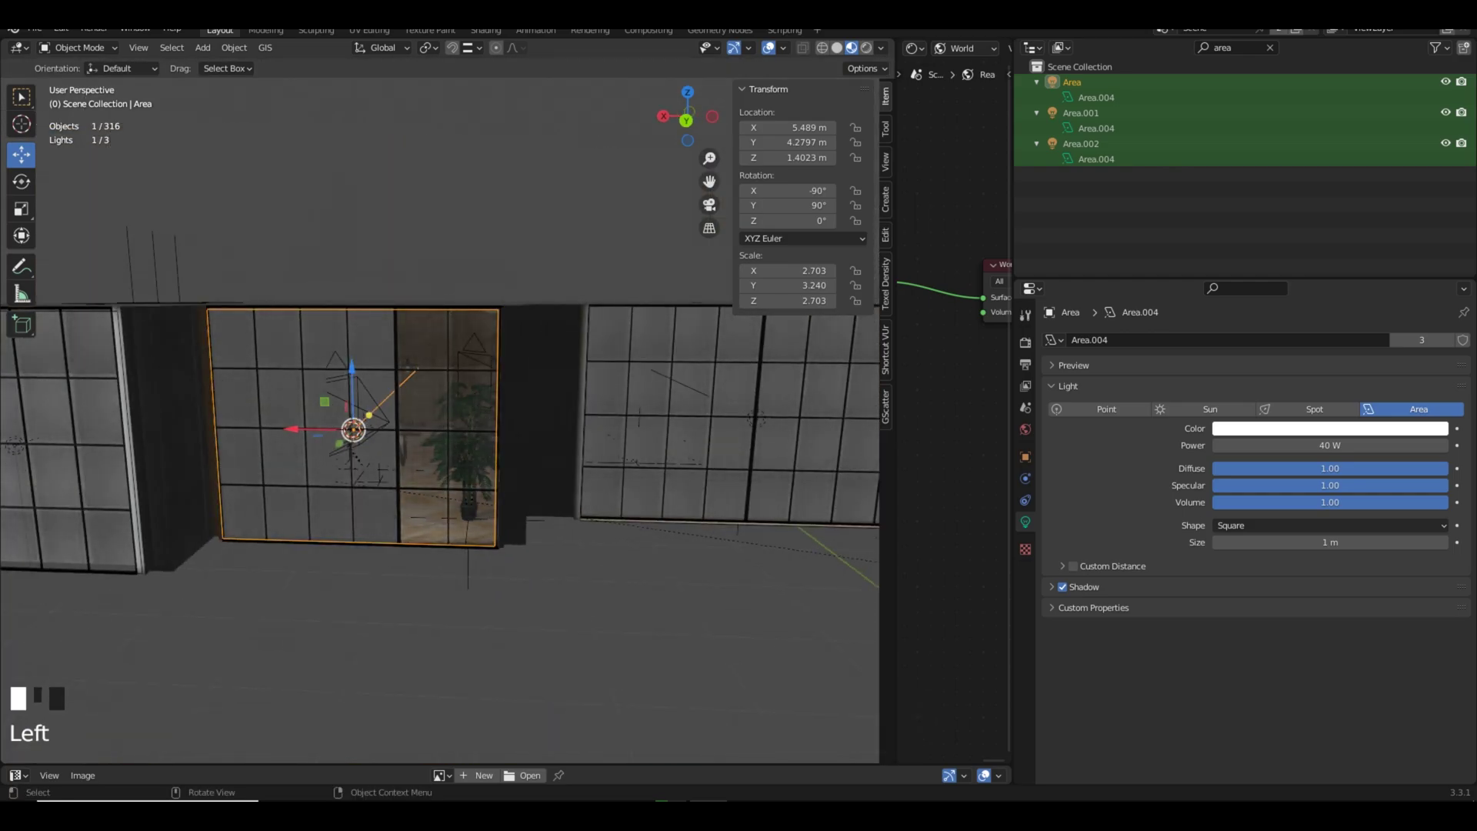
pyautogui.click(755, 418)
pyautogui.moveTo(454, 419); pyautogui.dragTo(538, 415, button='middle')
pyautogui.scroll(7, 430, 415)
pyautogui.keyDown('shift'); pyautogui.moveTo(538, 415); pyautogui.dragTo(677, 415, button='middle'); pyautogui.keyUp('shift')
pyautogui.scroll(-4, 677, 415)
pyautogui.scroll(-3, 438, 416)
pyautogui.keyDown('shift'); pyautogui.moveTo(438, 416); pyautogui.dragTo(488, 437, button='middle'); pyautogui.keyUp('shift')
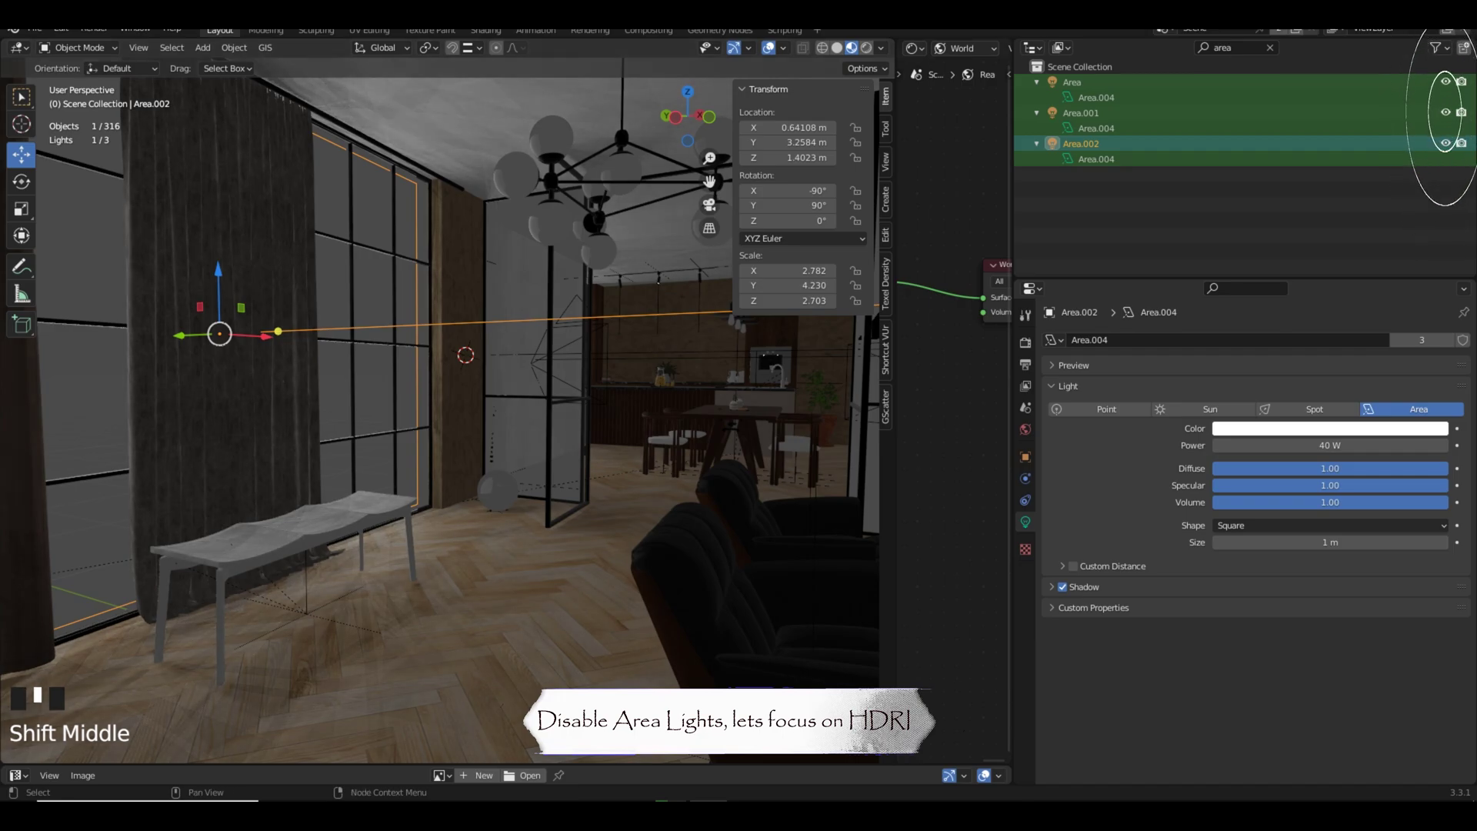
# Hide all three area lights, Area, Area.001 and Area.002, in the viewport.
pyautogui.click(1446, 81)
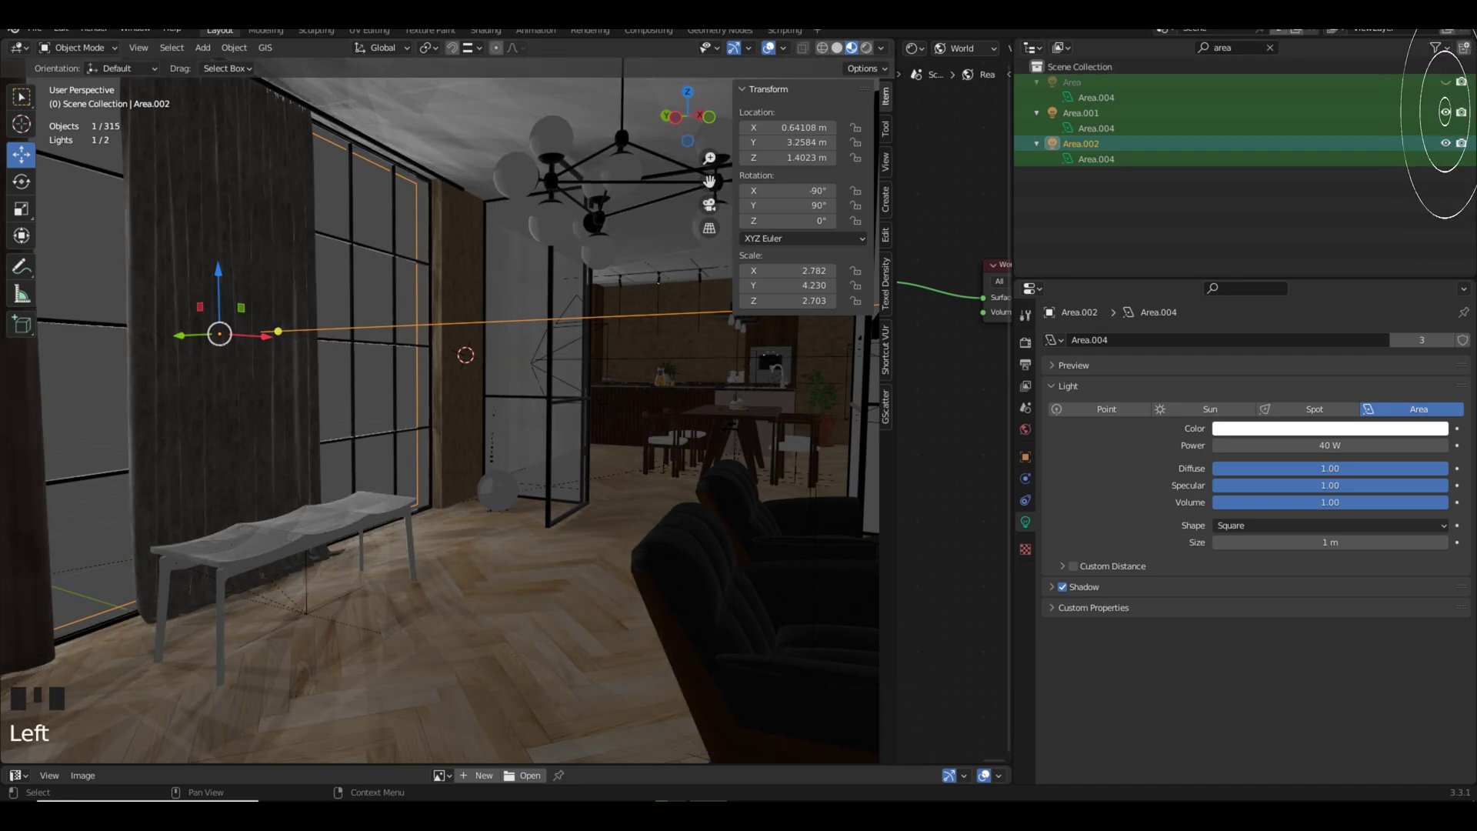
pyautogui.click(1446, 112)
pyautogui.click(1445, 143)
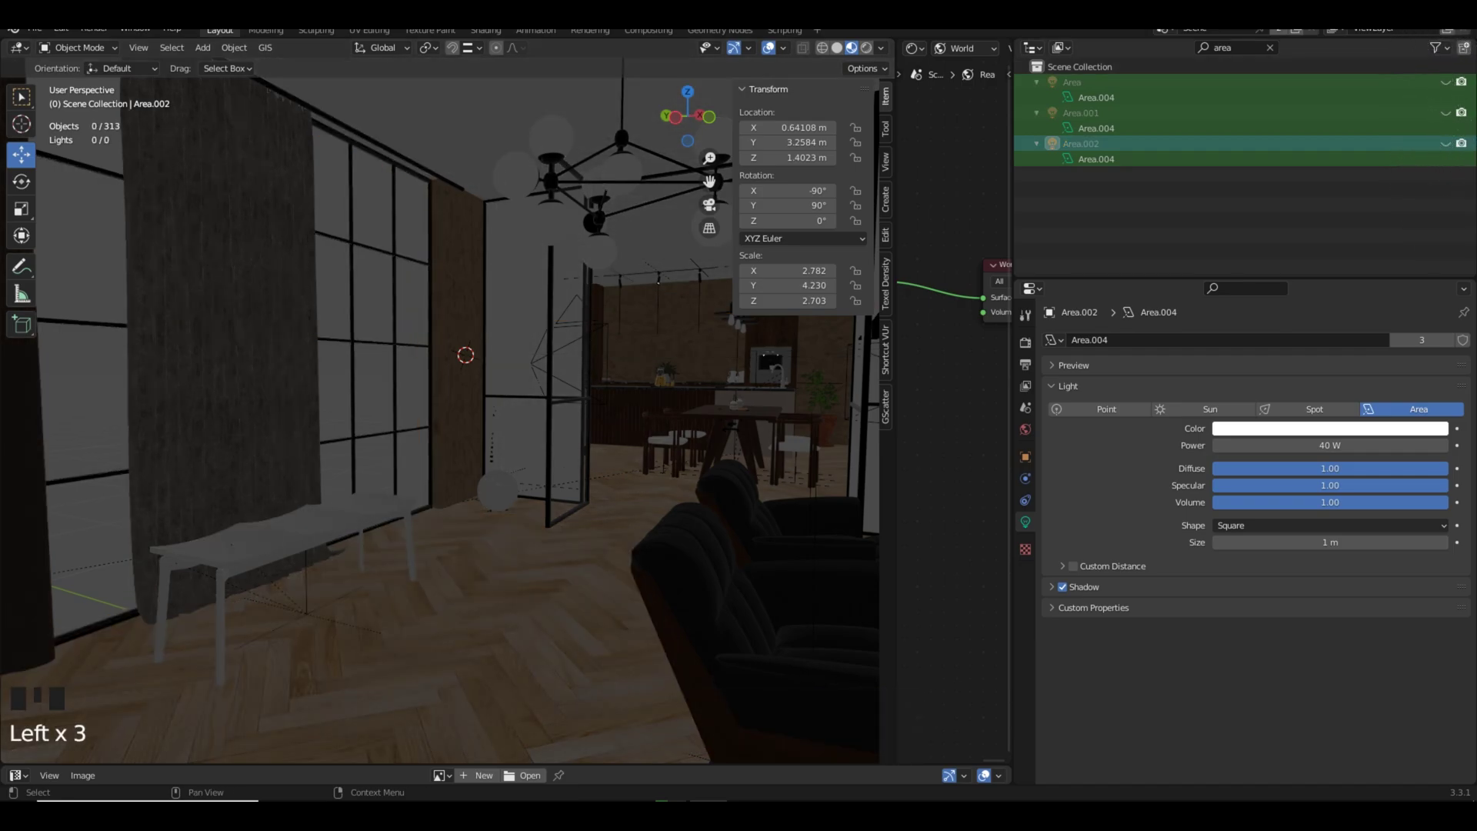
pyautogui.scroll(3, 439, 415)
pyautogui.moveTo(438, 415); pyautogui.dragTo(477, 408, button='middle')
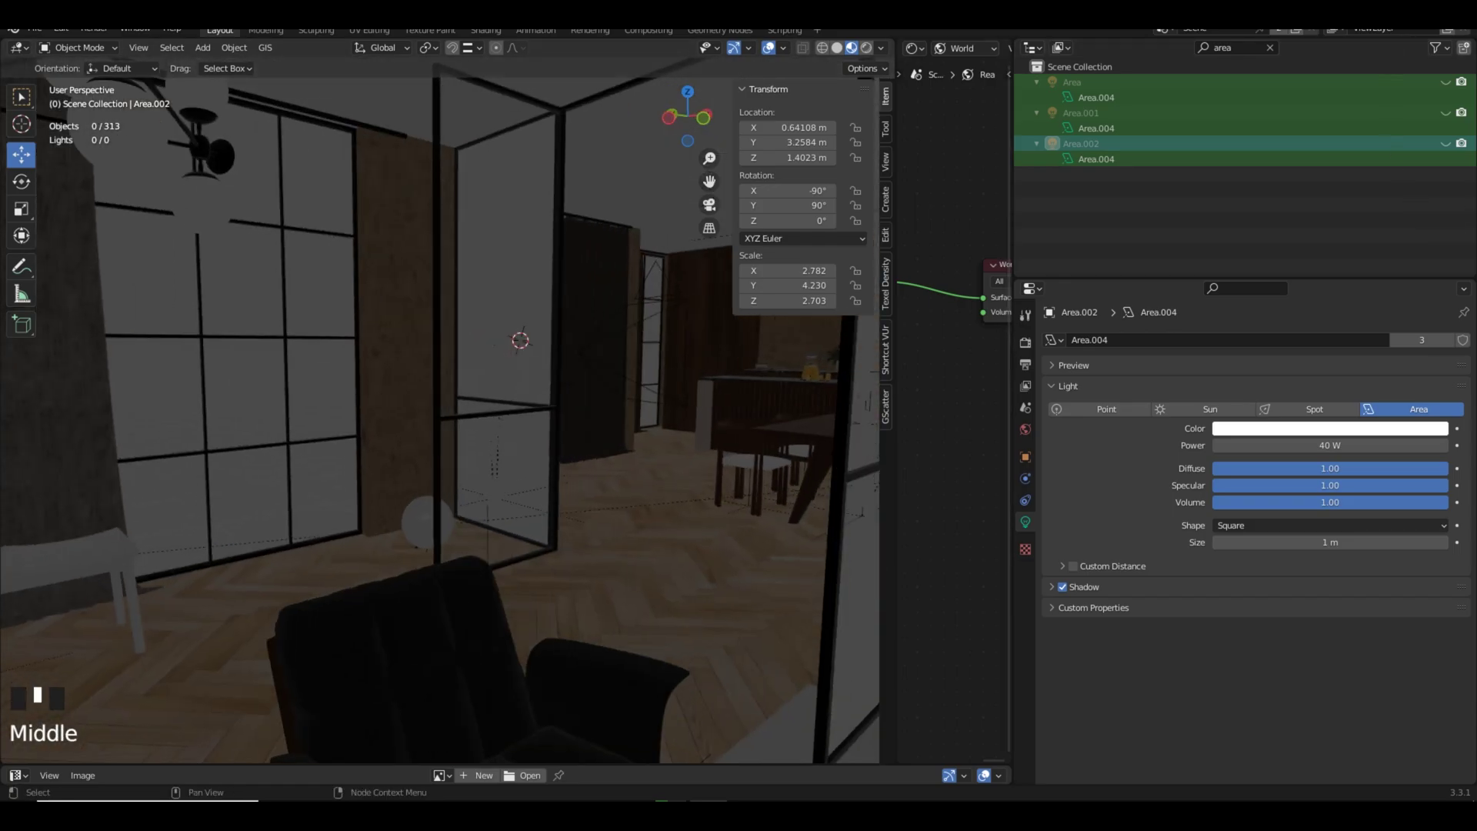
# Connect the park_parking_2k.hdr environment texture to the world Background color and view the lounge under it.
pyautogui.moveTo(888, 385); pyautogui.dragTo(345, 384)
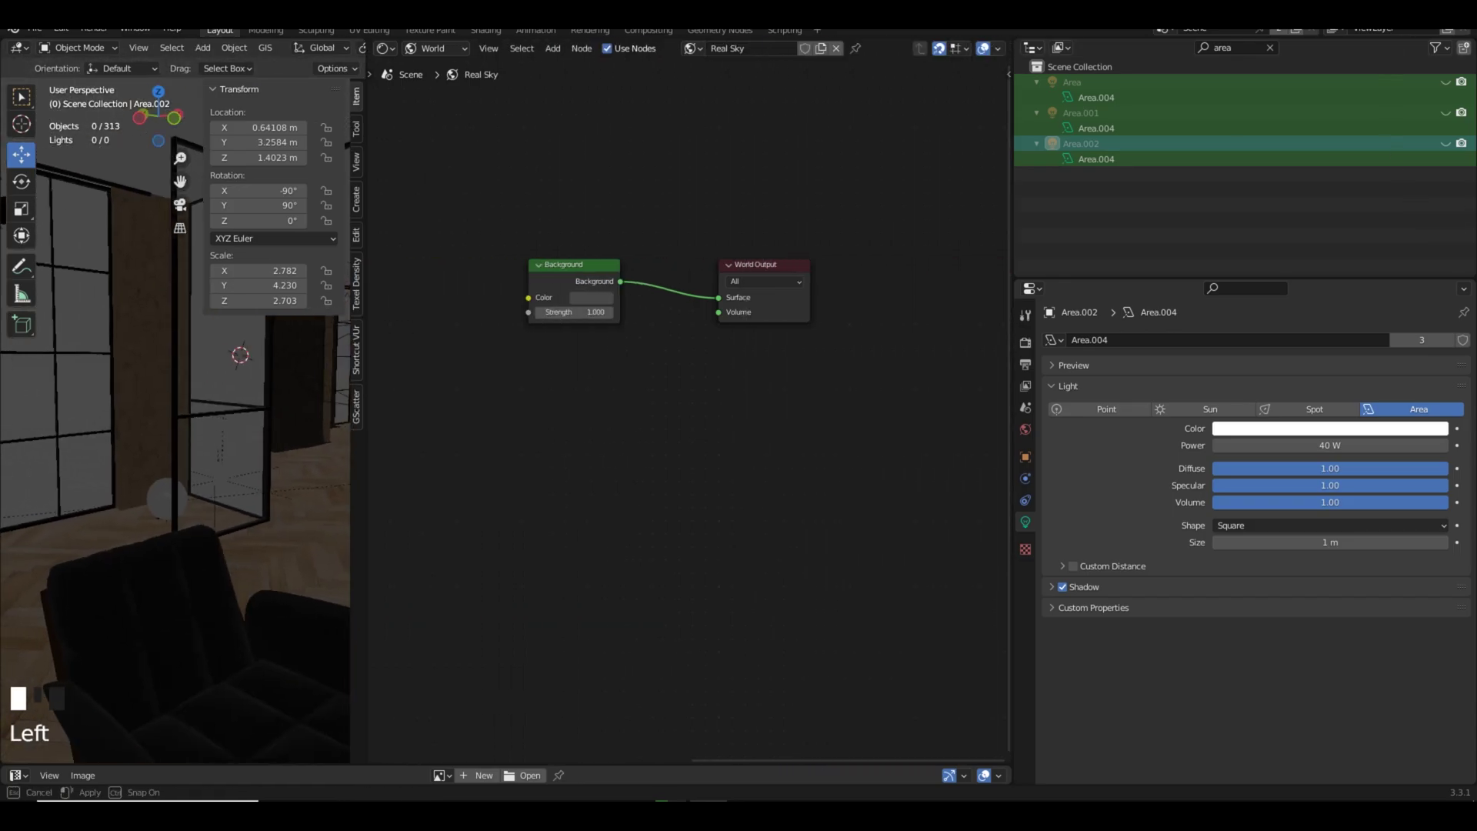
pyautogui.scroll(-2, 662, 307)
pyautogui.scroll(-4, 662, 307)
pyautogui.moveTo(661, 346); pyautogui.dragTo(777, 317, button='middle')
pyautogui.scroll(2, 823, 317)
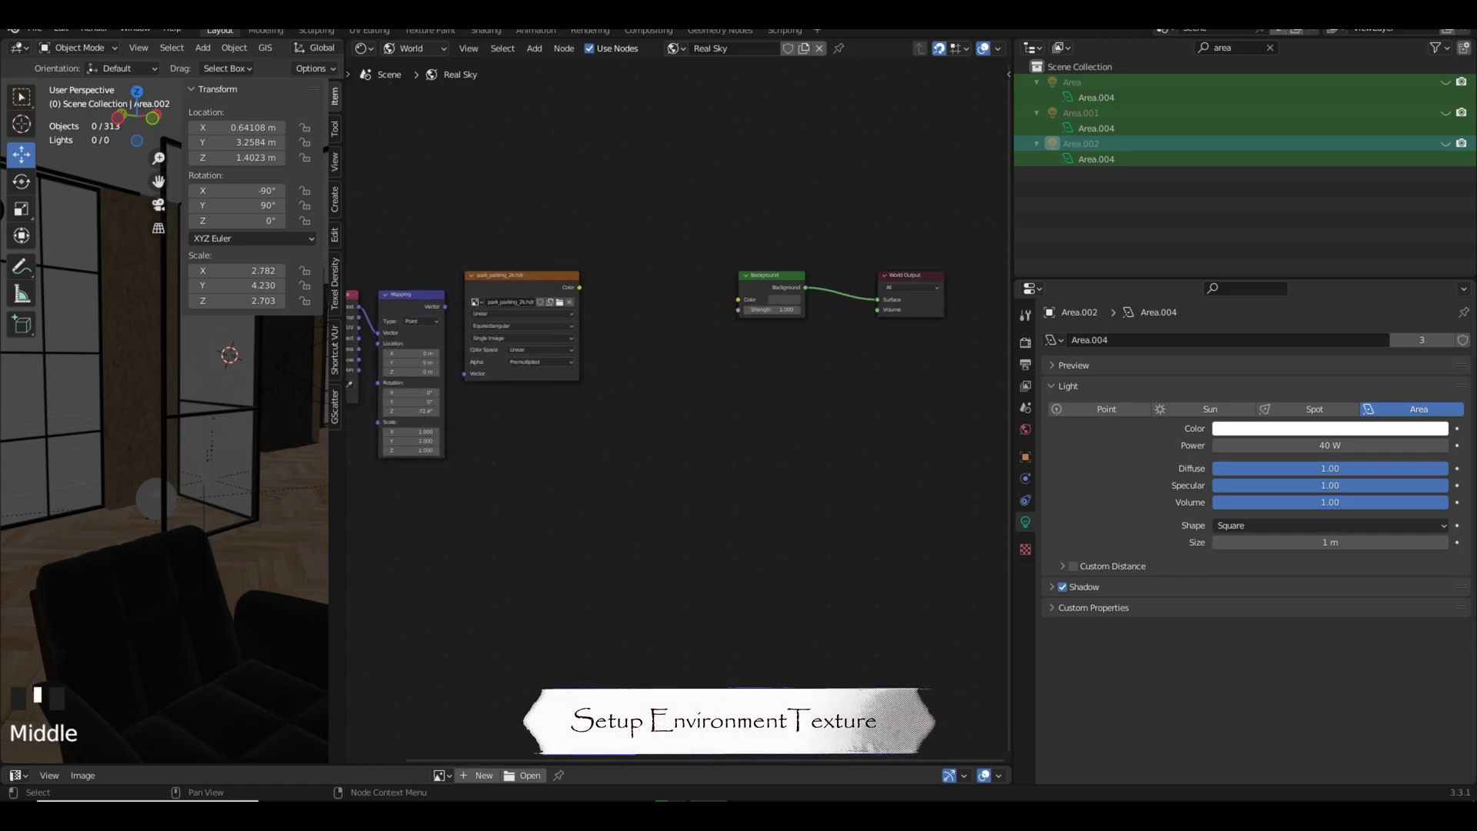
pyautogui.scroll(3, 777, 317)
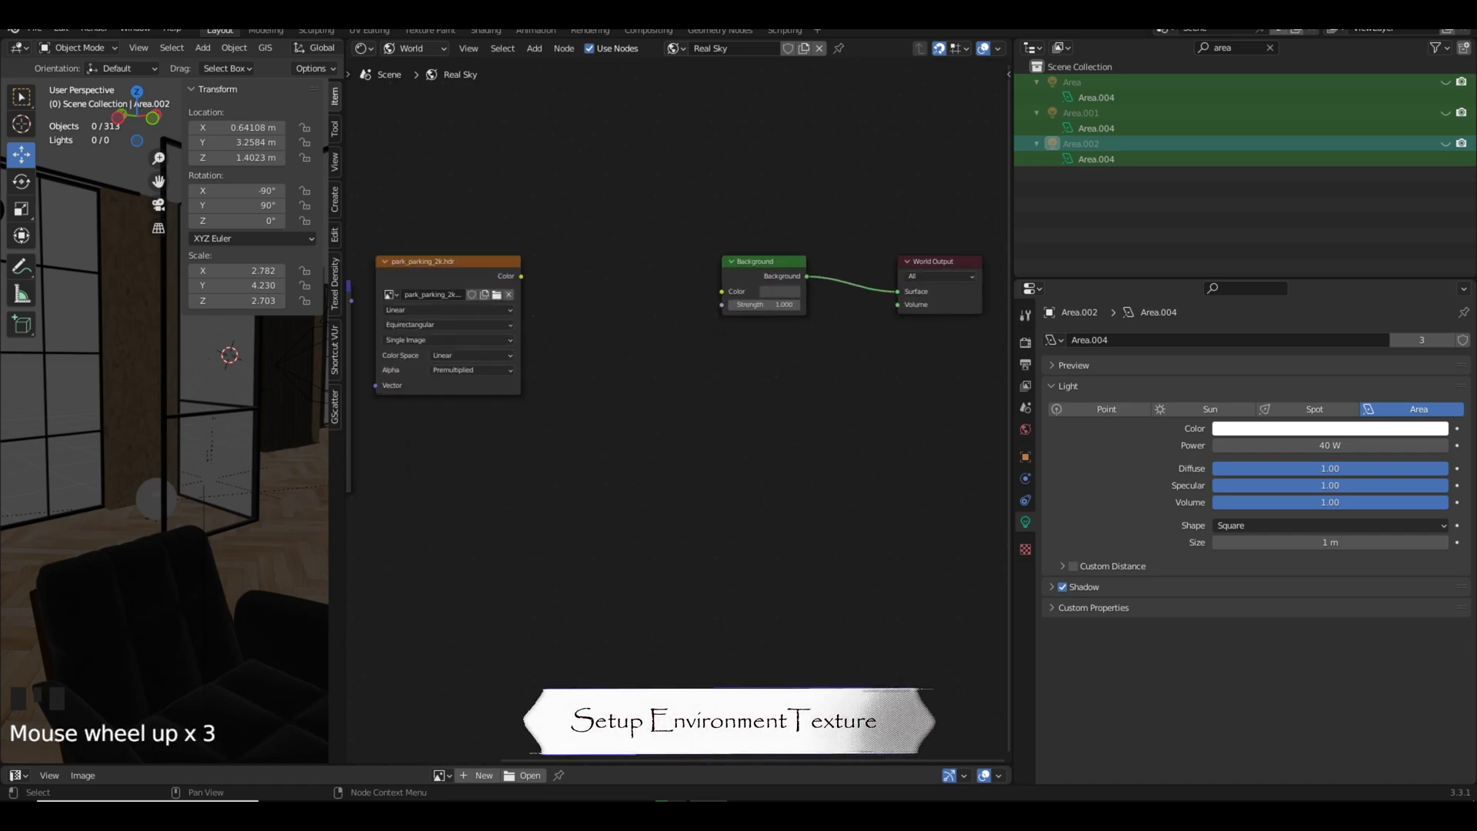
pyautogui.moveTo(722, 291); pyautogui.dragTo(721, 291)
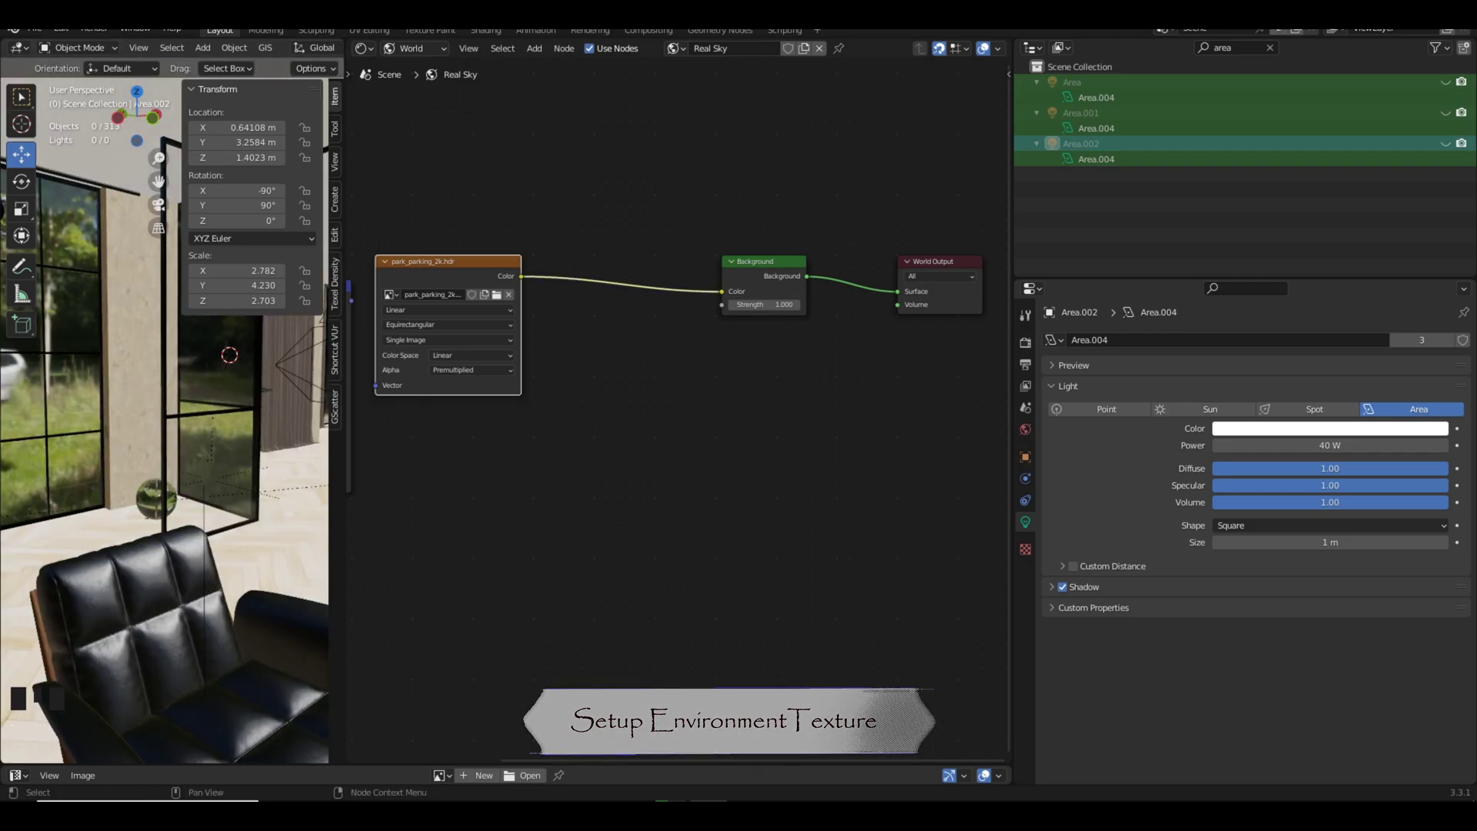
pyautogui.scroll(2, 165, 446)
pyautogui.keyDown('shift'); pyautogui.moveTo(165, 446); pyautogui.dragTo(223, 447, button='middle'); pyautogui.keyUp('shift')
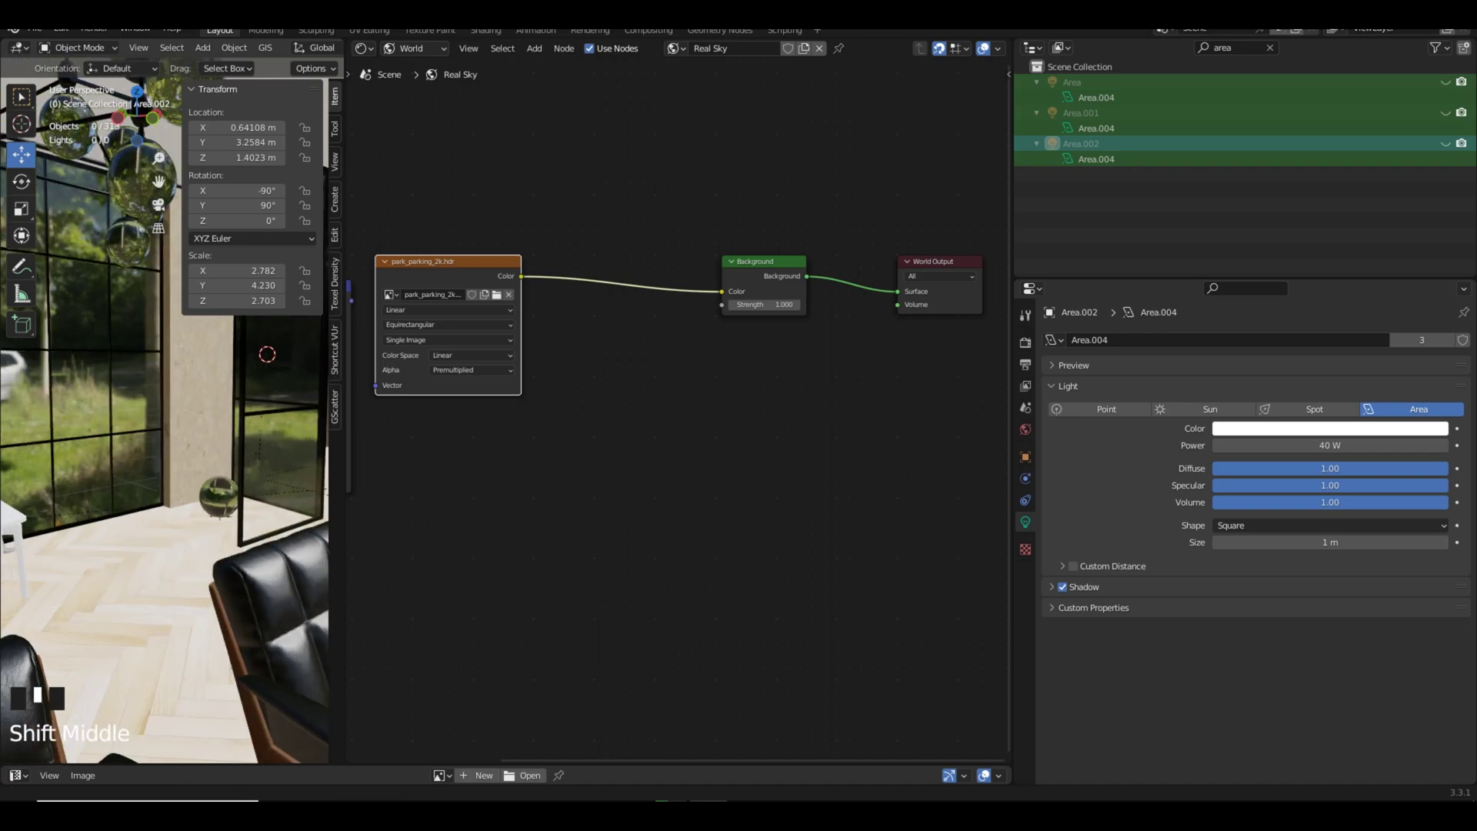
# Delete the Texture Coordinate, Mapping and environment texture nodes from the world shader.
pyautogui.scroll(-3, 543, 411)
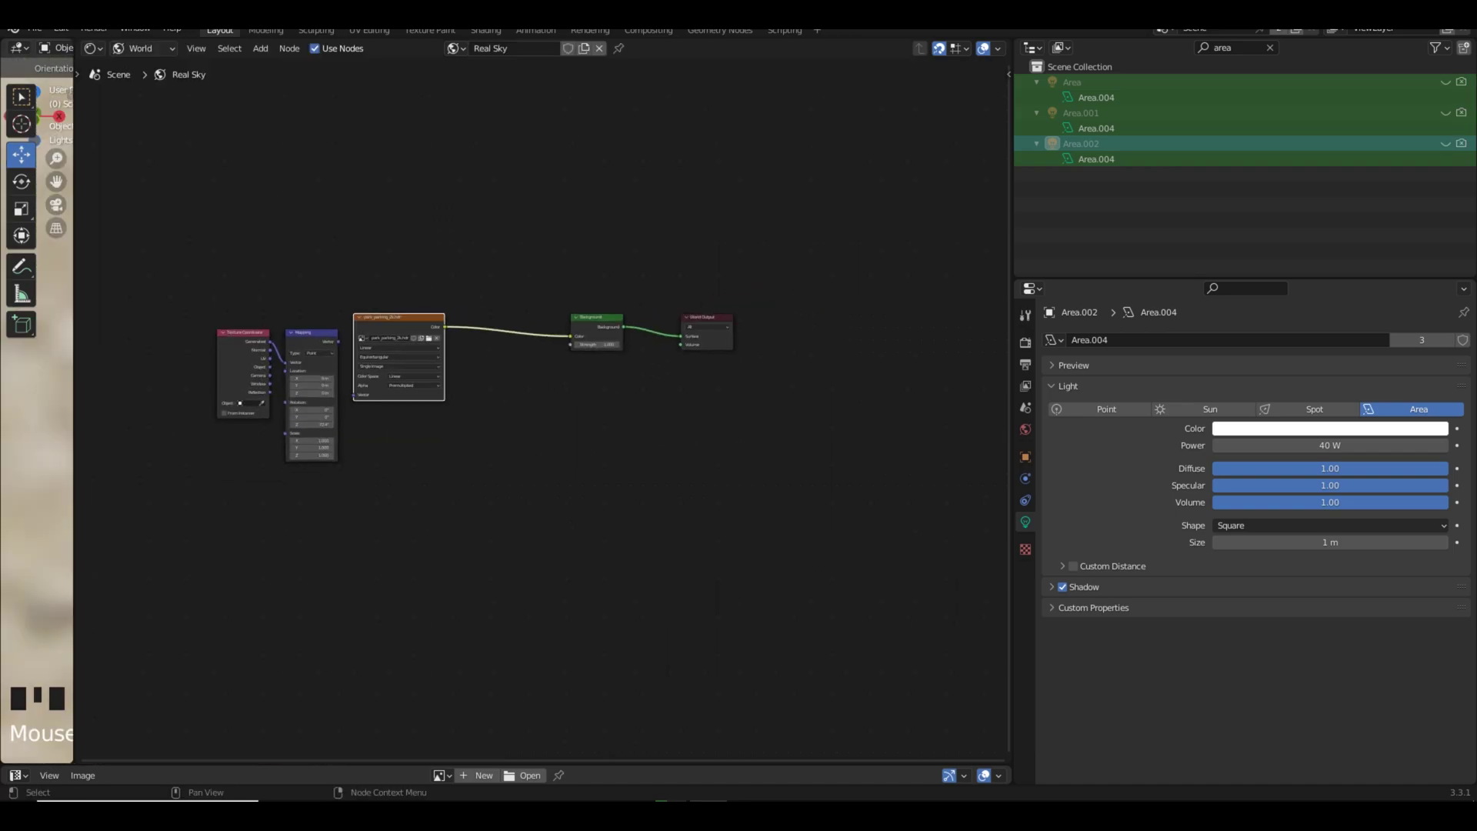
pyautogui.moveTo(542, 410); pyautogui.dragTo(591, 419, button='middle')
pyautogui.moveTo(254, 260); pyautogui.dragTo(520, 542)
pyautogui.press('Delete')
pyautogui.scroll(1, 575, 361)
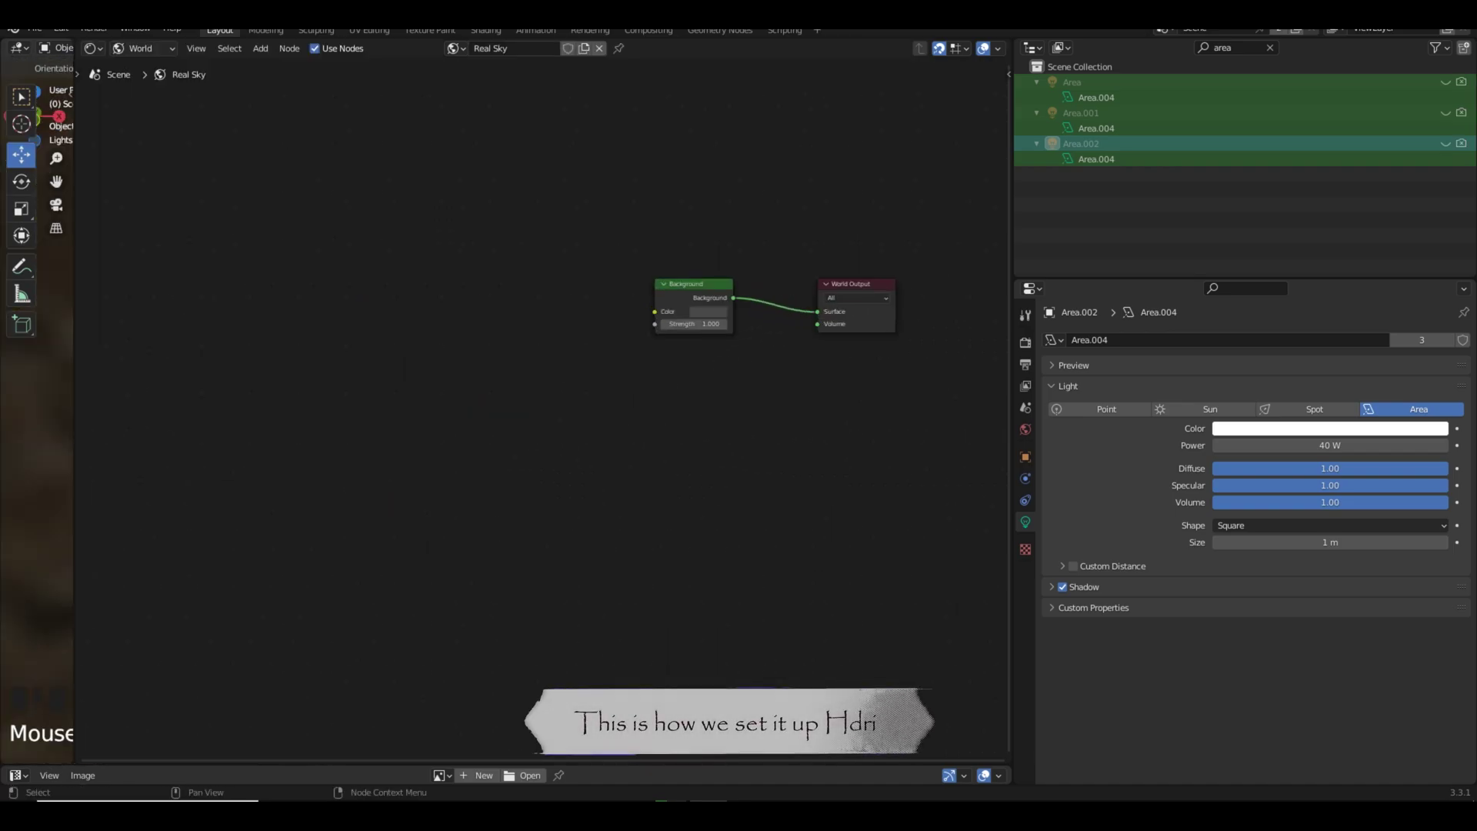
# Add an Environment Texture node to the world shader and load park_parking_2k.hdr into it.
pyautogui.moveTo(692, 308); pyautogui.dragTo(754, 341, button='middle')
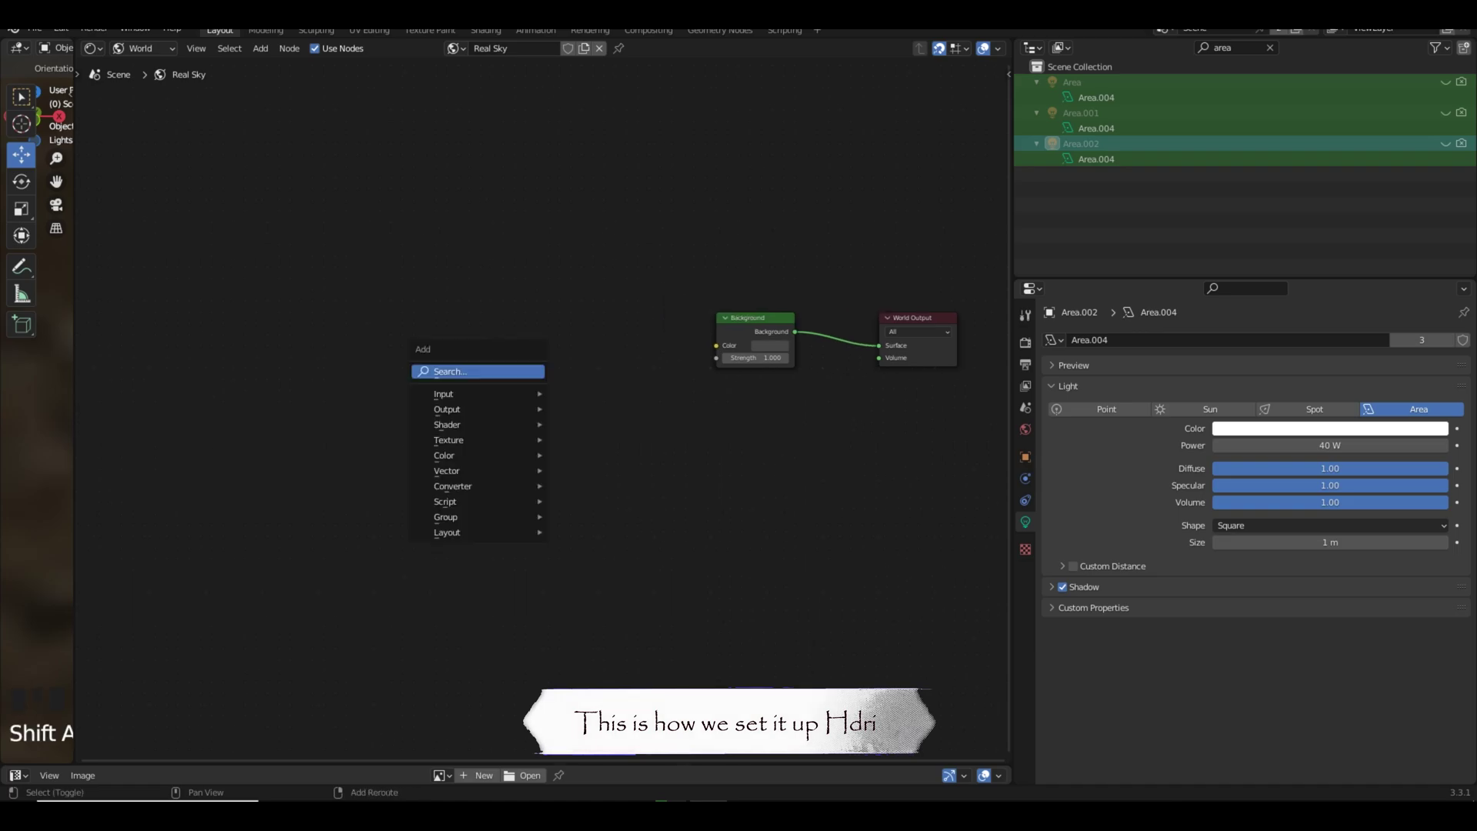
pyautogui.click(527, 371)
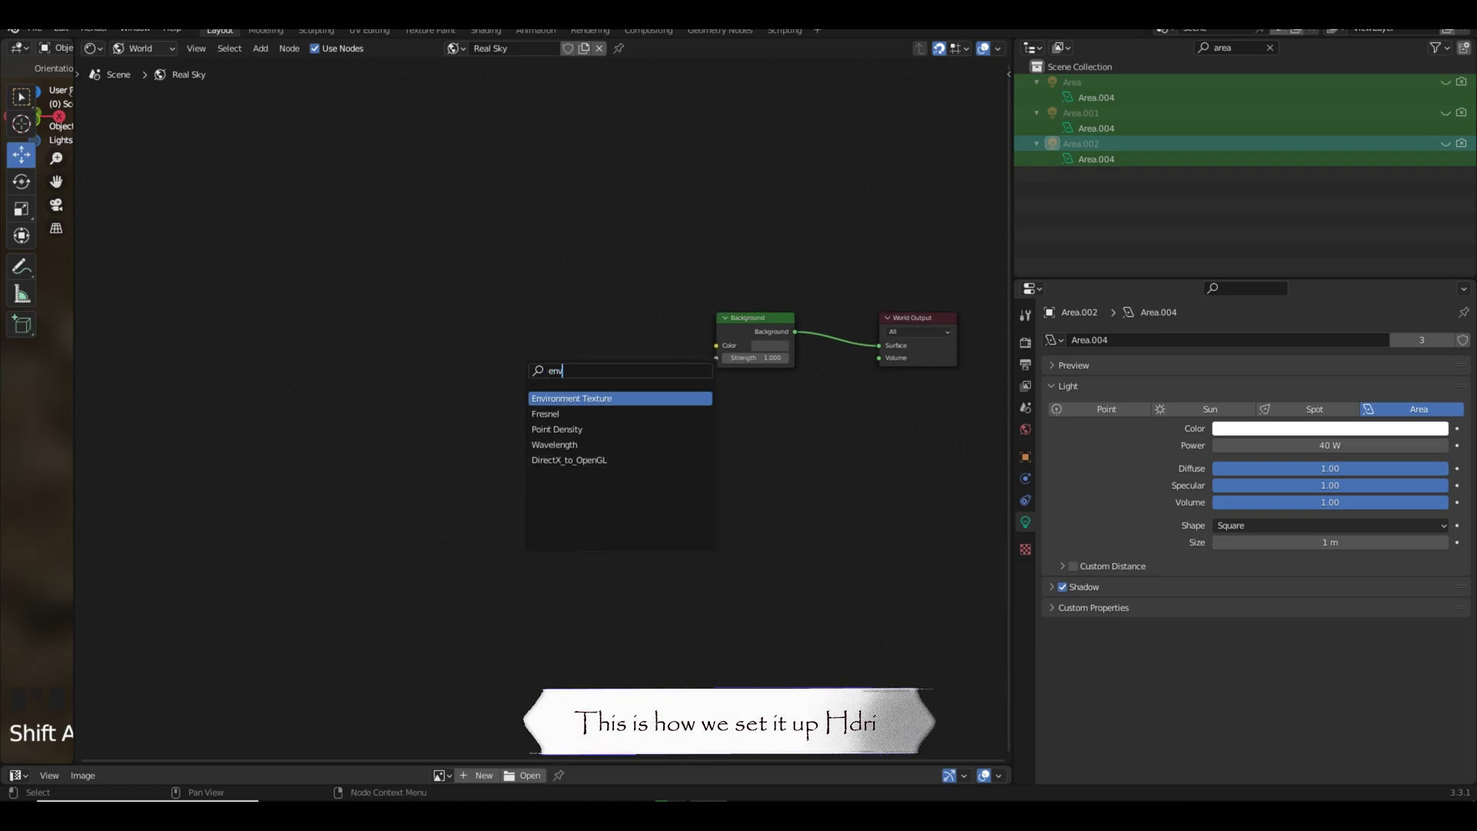
pyautogui.press('Return')
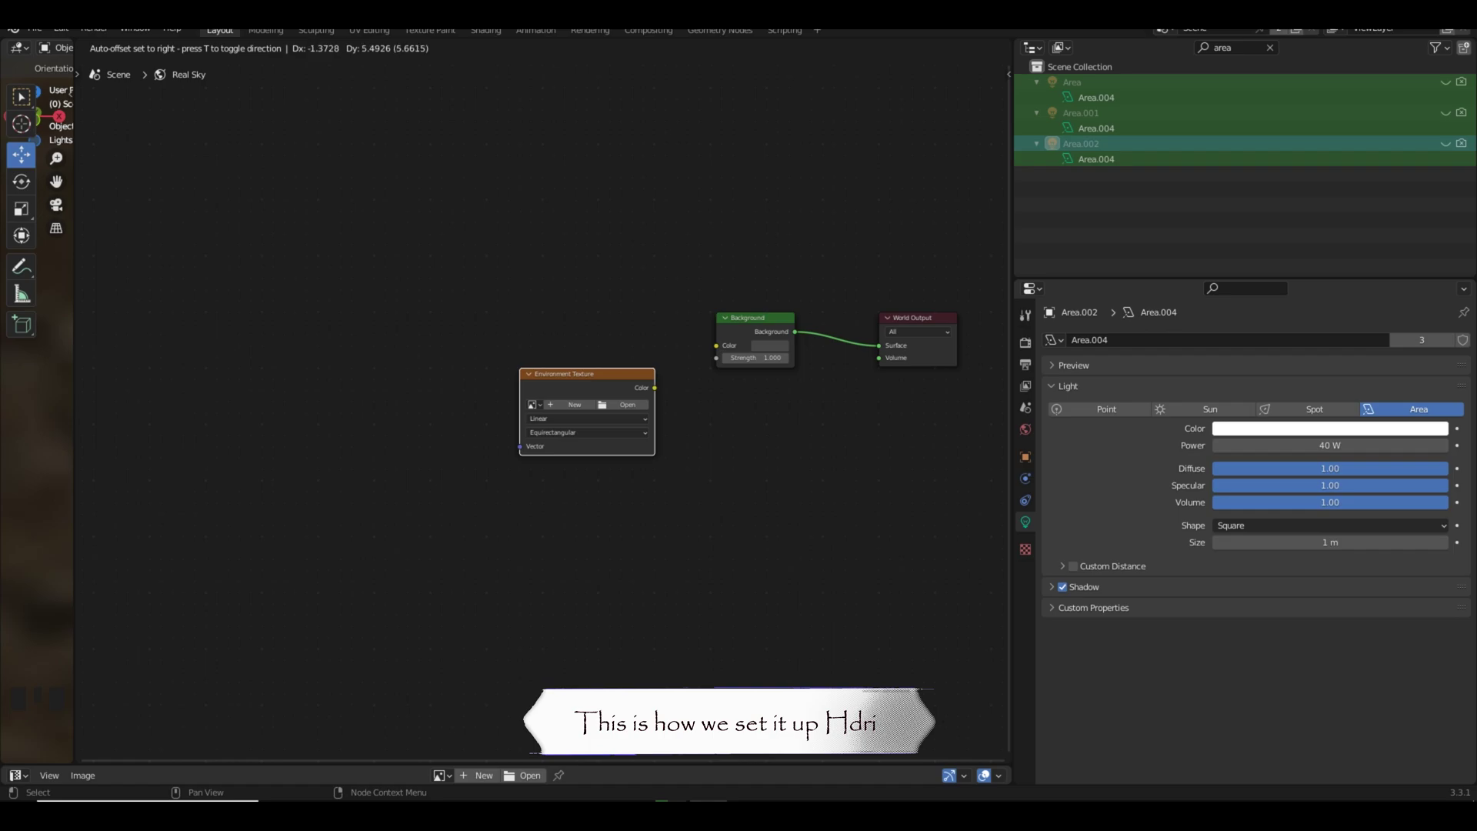
pyautogui.click(542, 338)
pyautogui.click(586, 360)
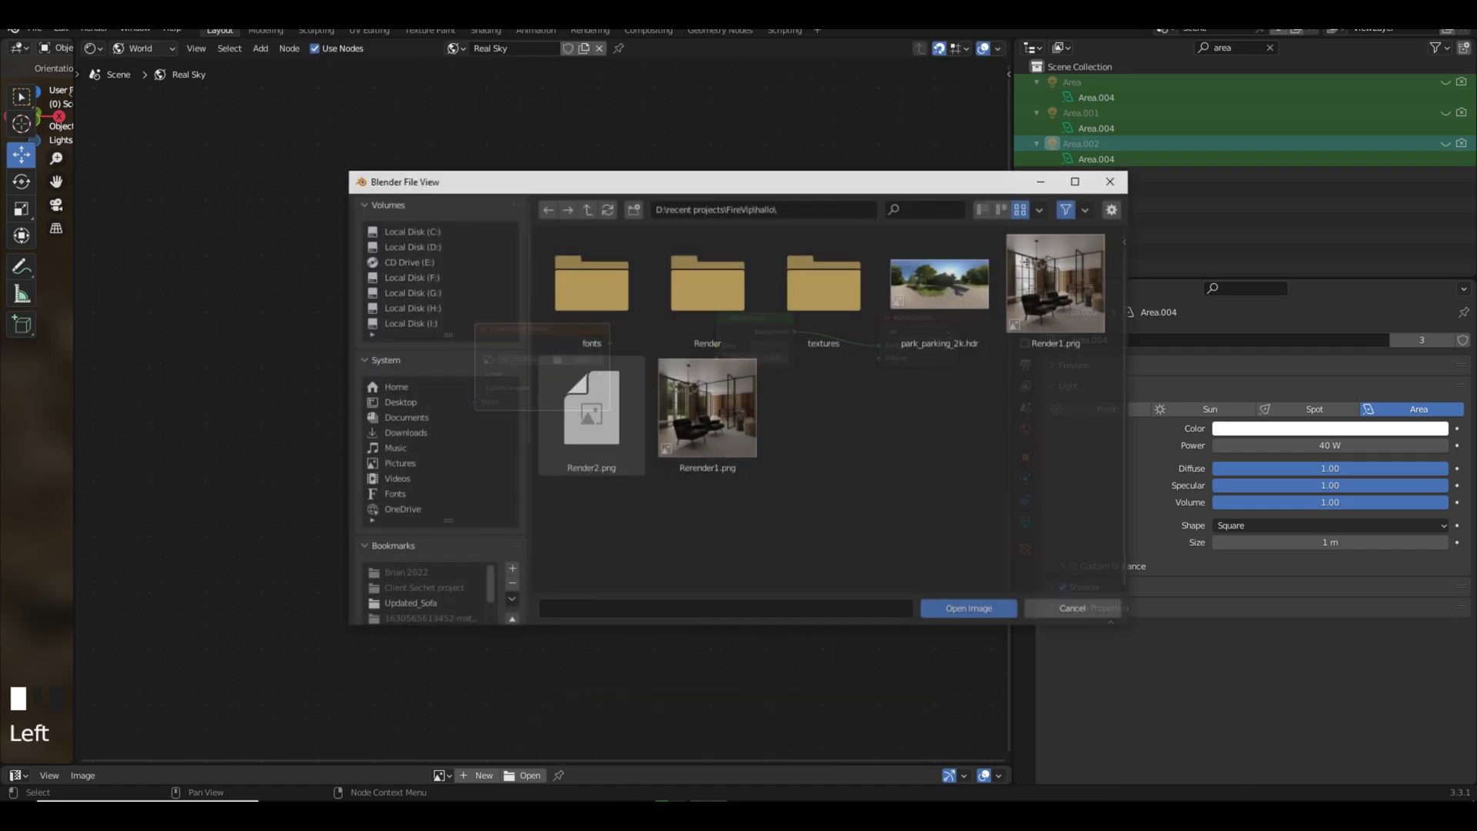
pyautogui.click(941, 290)
pyautogui.click(971, 610)
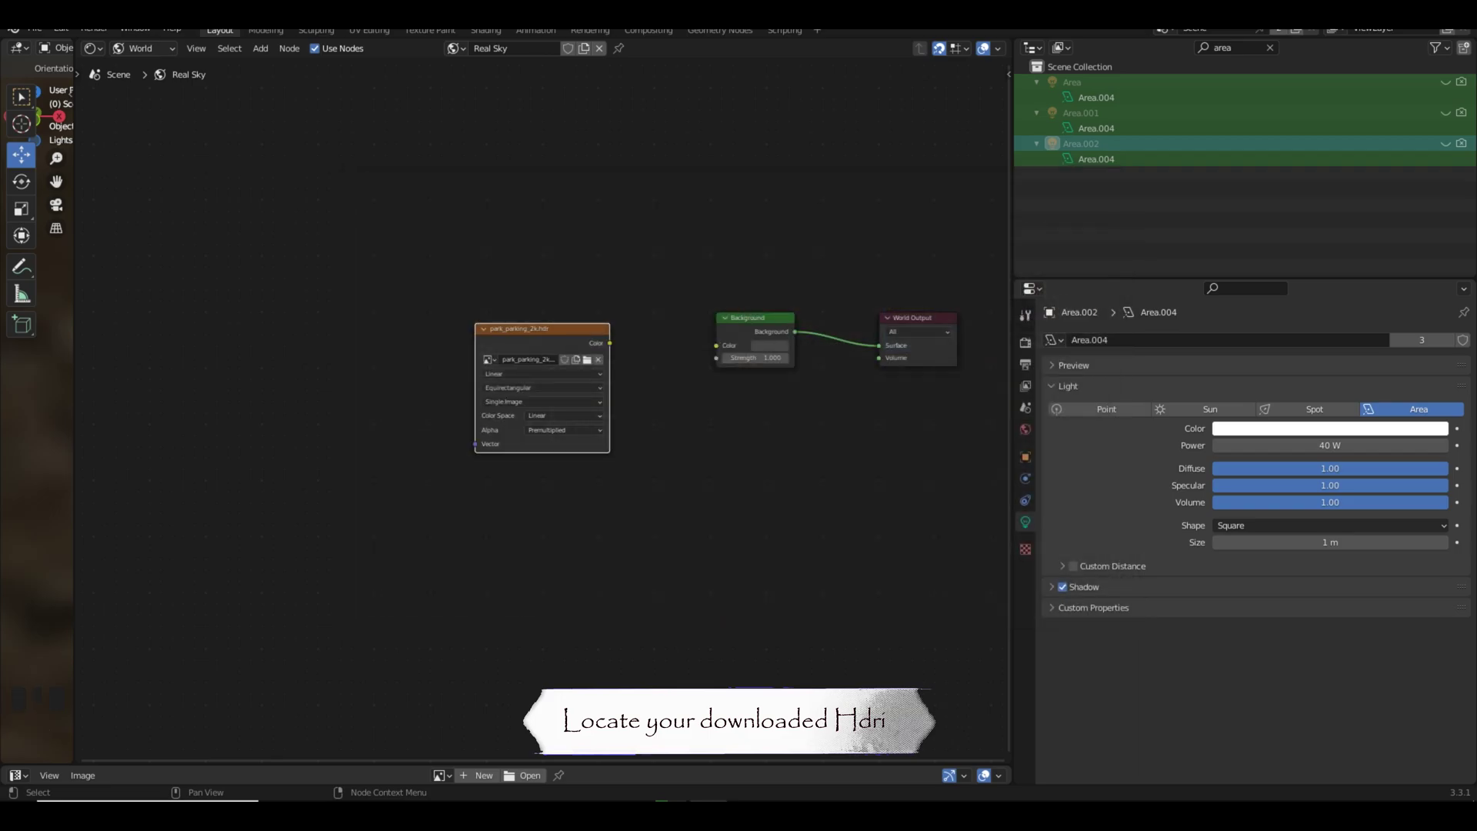
# Connect the environment texture's Color to the Background node's Color and view the lounge in an enlarged 3D viewport.
pyautogui.moveTo(716, 345); pyautogui.dragTo(716, 345)
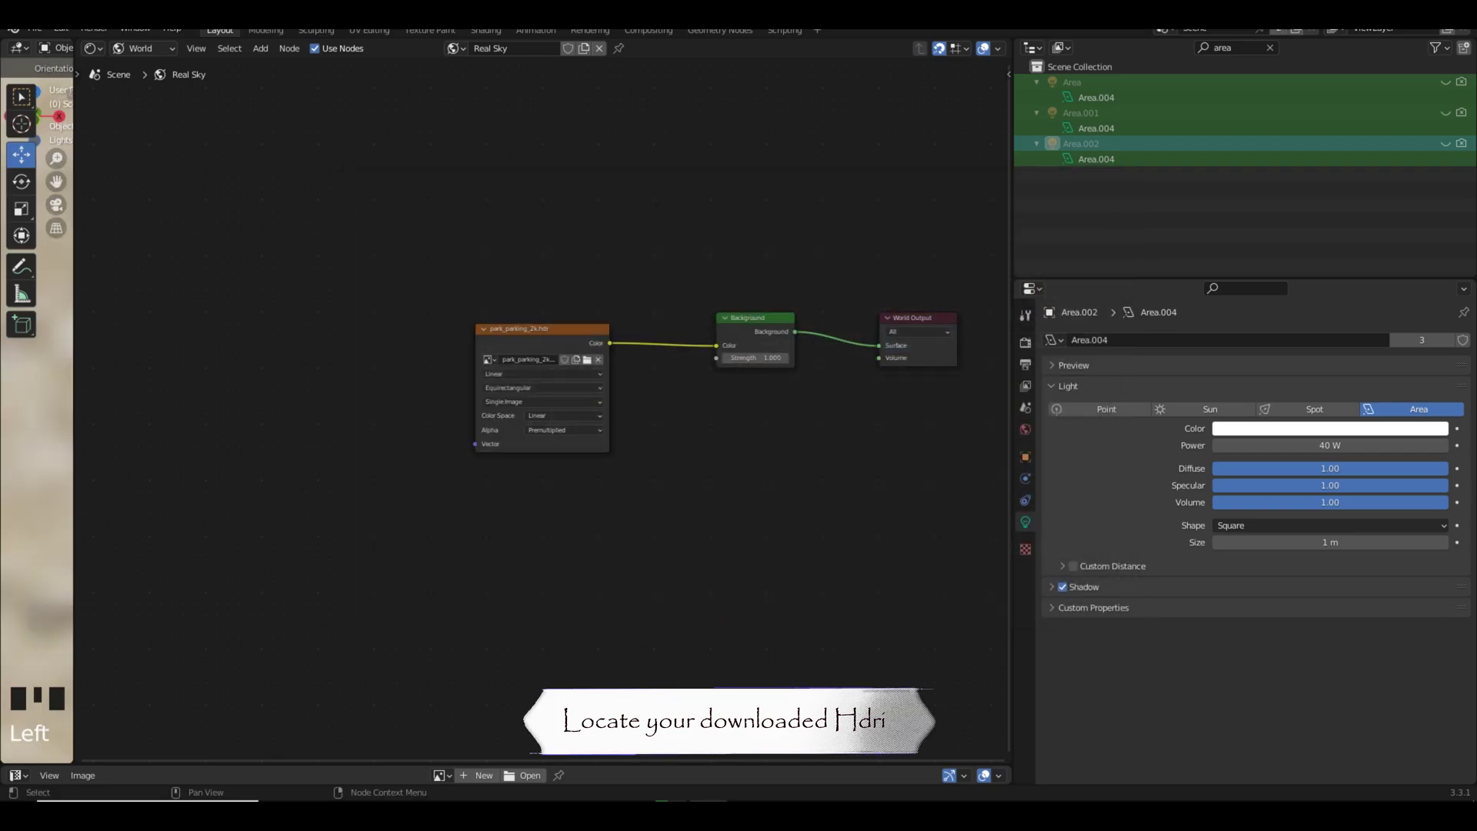
pyautogui.moveTo(74, 430); pyautogui.dragTo(694, 431)
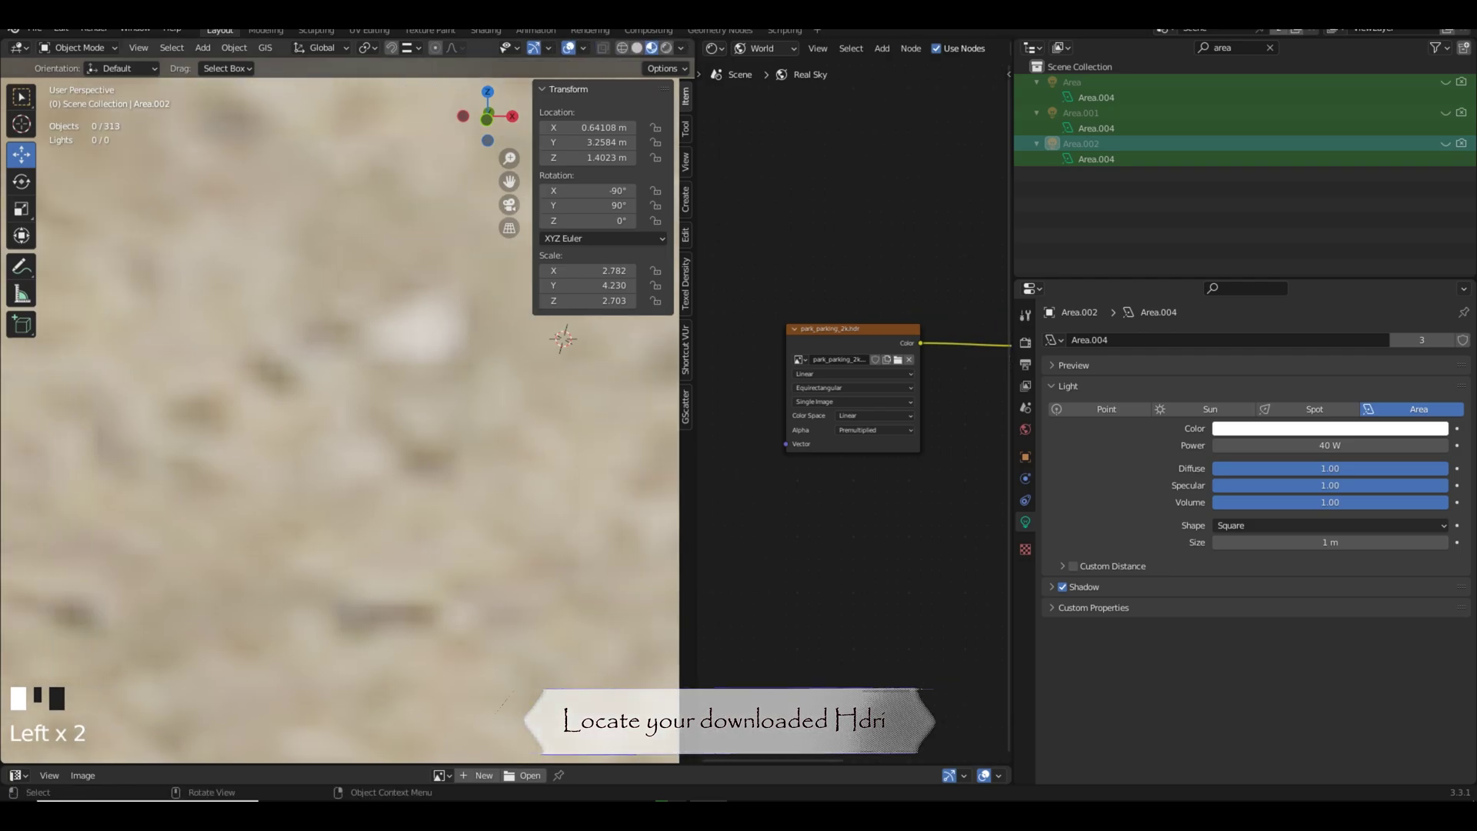
pyautogui.scroll(-8, 425, 457)
pyautogui.moveTo(425, 457); pyautogui.dragTo(426, 457, button='middle')
pyautogui.scroll(4, 339, 415)
pyautogui.scroll(-1, 338, 415)
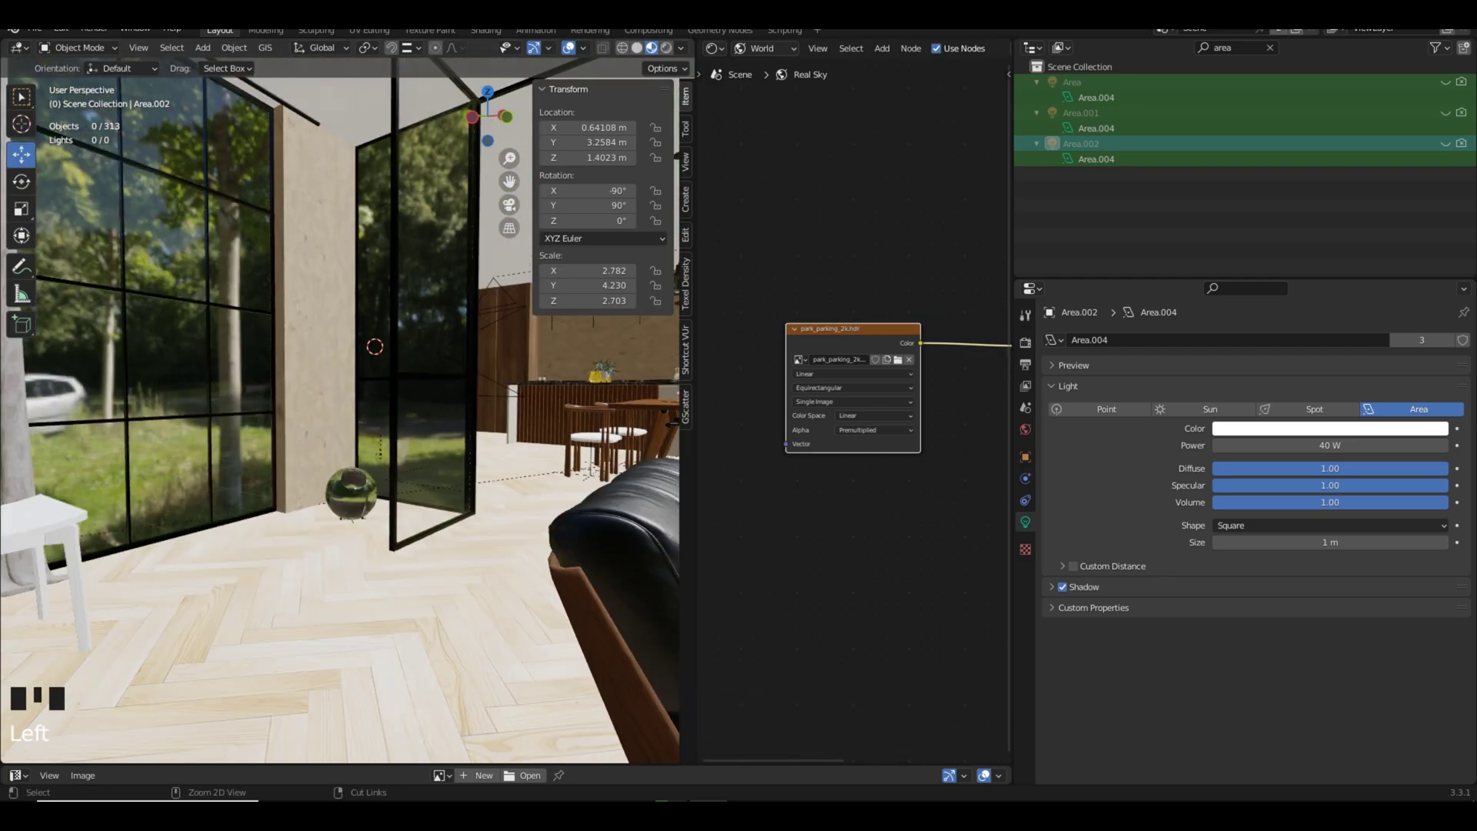
# Add linked Mapping and Texture Coordinate nodes in front of the environment texture.
pyautogui.hotkey('ctrl', 't')
pyautogui.scroll(-4, 852, 408)
pyautogui.moveTo(831, 430); pyautogui.dragTo(890, 421, button='middle')
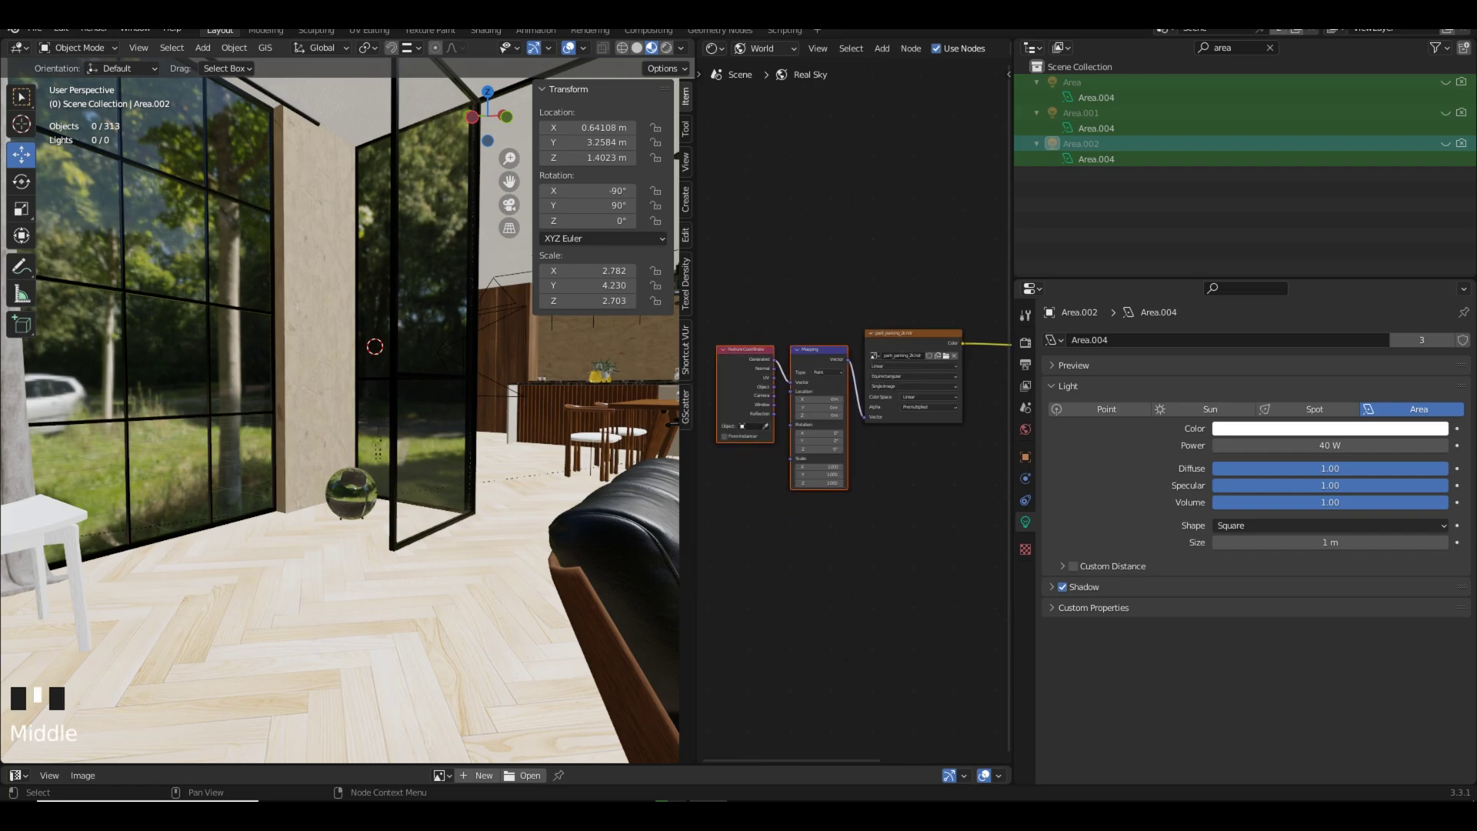
pyautogui.scroll(-2, 400, 415)
pyautogui.scroll(1, 400, 416)
# Frame the lounge in a wider 3D viewport and set the render engine to Cycles.
pyautogui.moveTo(696, 423); pyautogui.dragTo(785, 423)
pyautogui.moveTo(584, 431); pyautogui.dragTo(558, 429, button='middle')
pyautogui.moveTo(476, 315)
pyautogui.mouseDown(button='middle')
pyautogui.moveTo(435, 329)
pyautogui.moveTo(492, 331)
pyautogui.mouseUp(button='middle')
pyautogui.click(1026, 342)
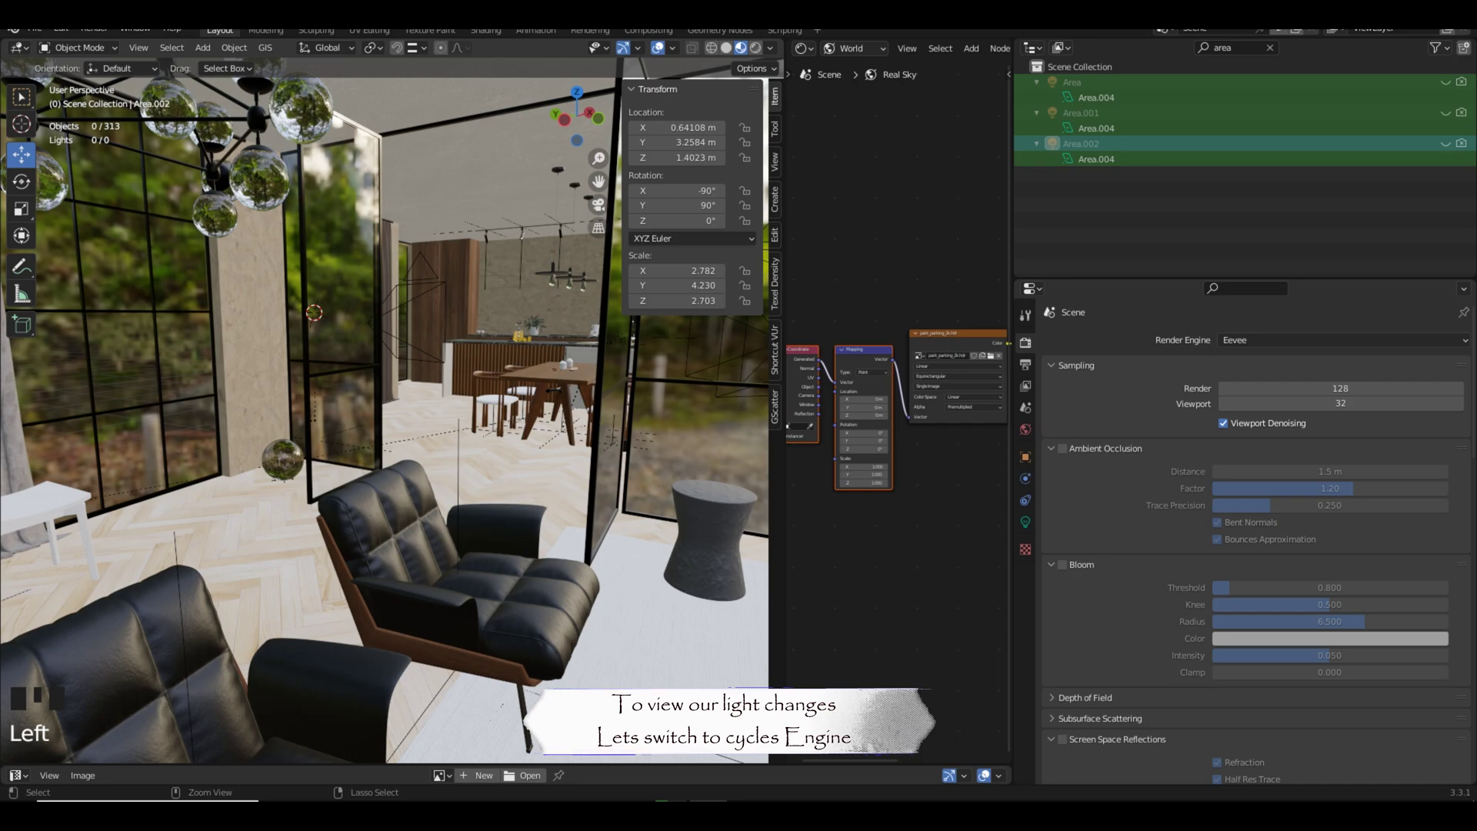
pyautogui.click(1342, 340)
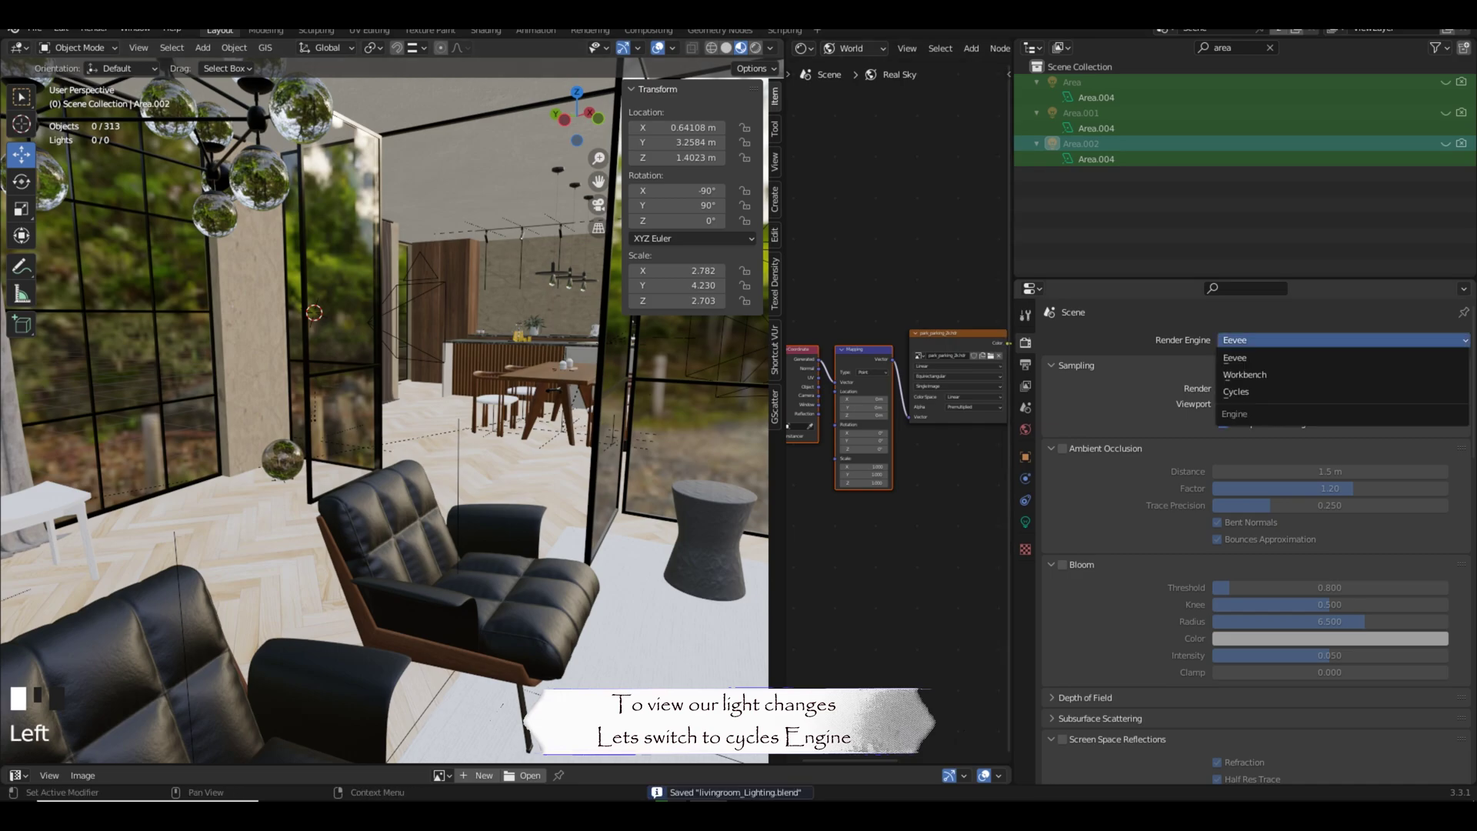
pyautogui.click(1246, 390)
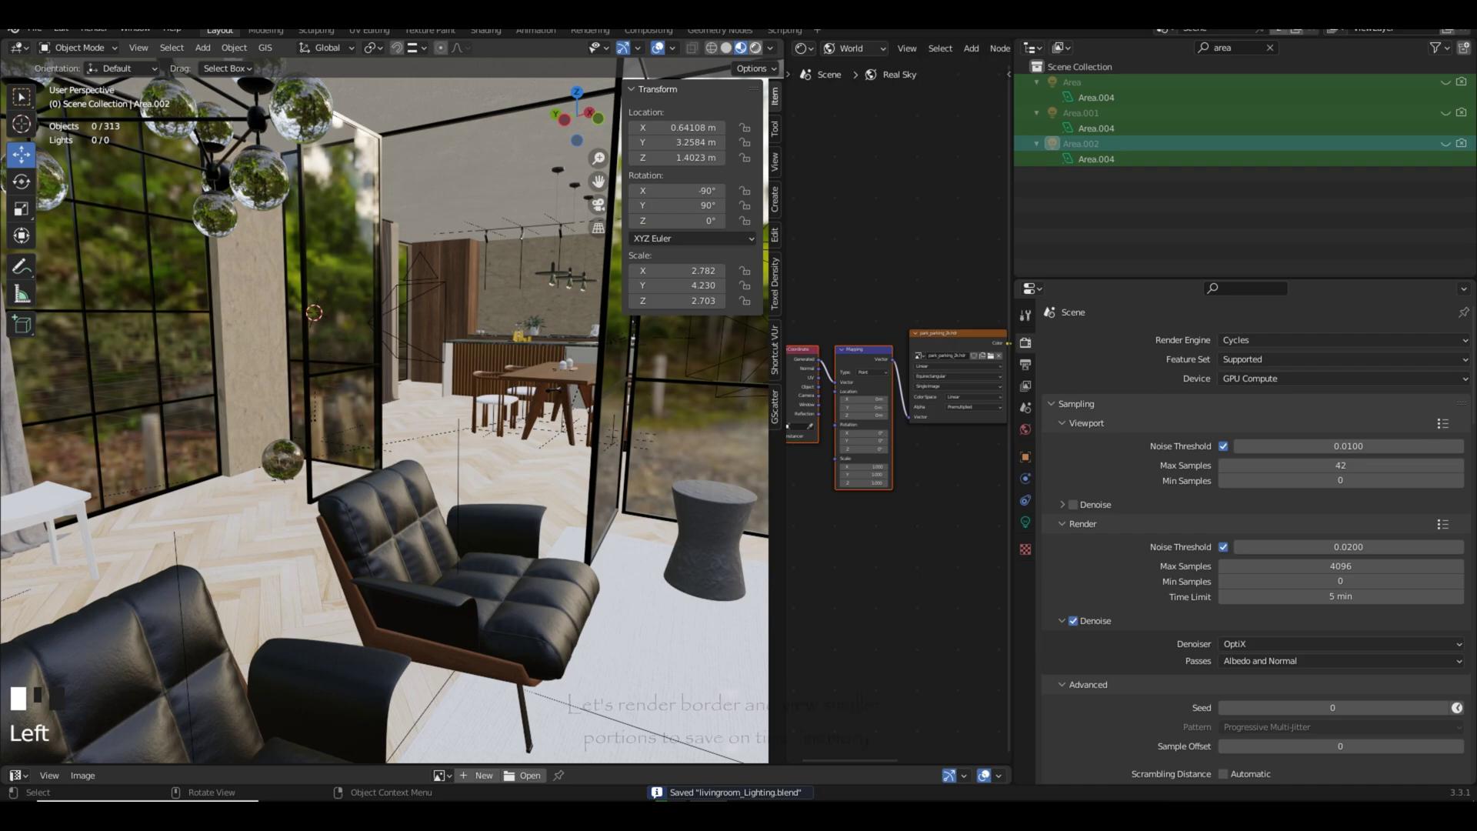
# Display the viewport rendered, limit it to a render region over the lounge, and check the light coming through the windows.
pyautogui.click(755, 48)
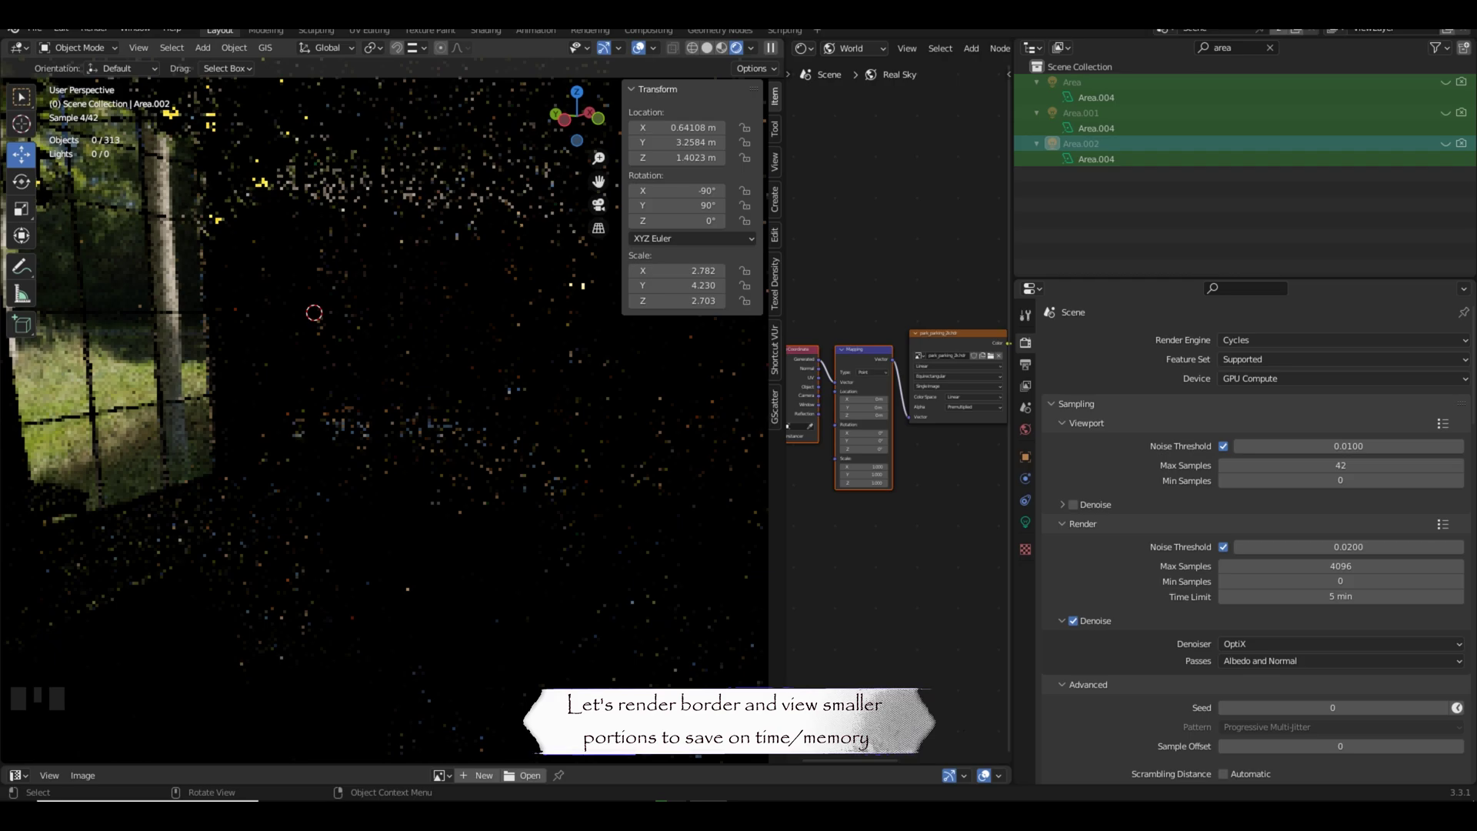
pyautogui.hotkey('ctrl', 'b')
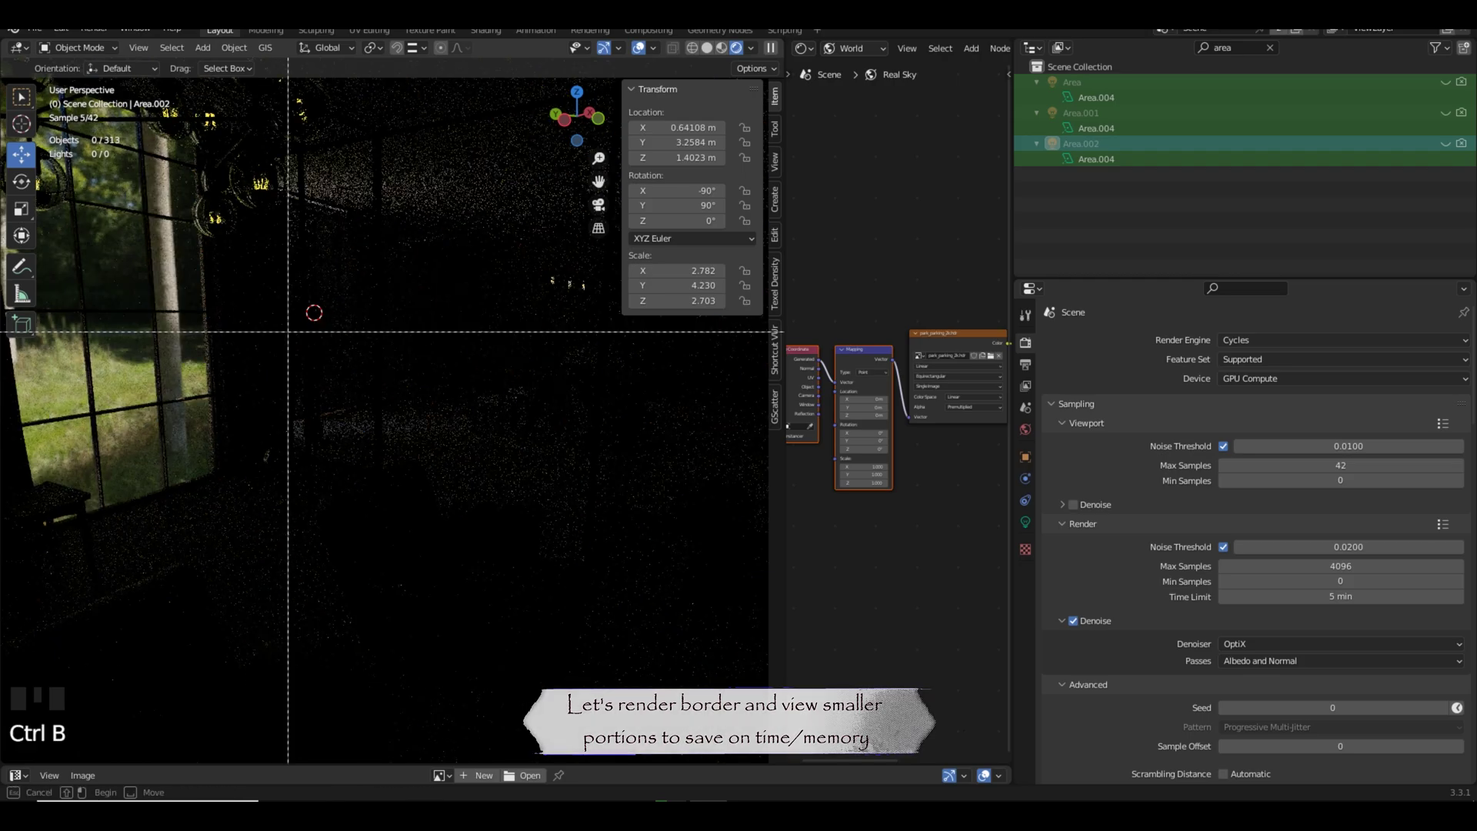
pyautogui.moveTo(153, 253); pyautogui.dragTo(641, 661)
pyautogui.scroll(2, 396, 456)
pyautogui.moveTo(446, 462); pyautogui.dragTo(376, 442, button='middle')
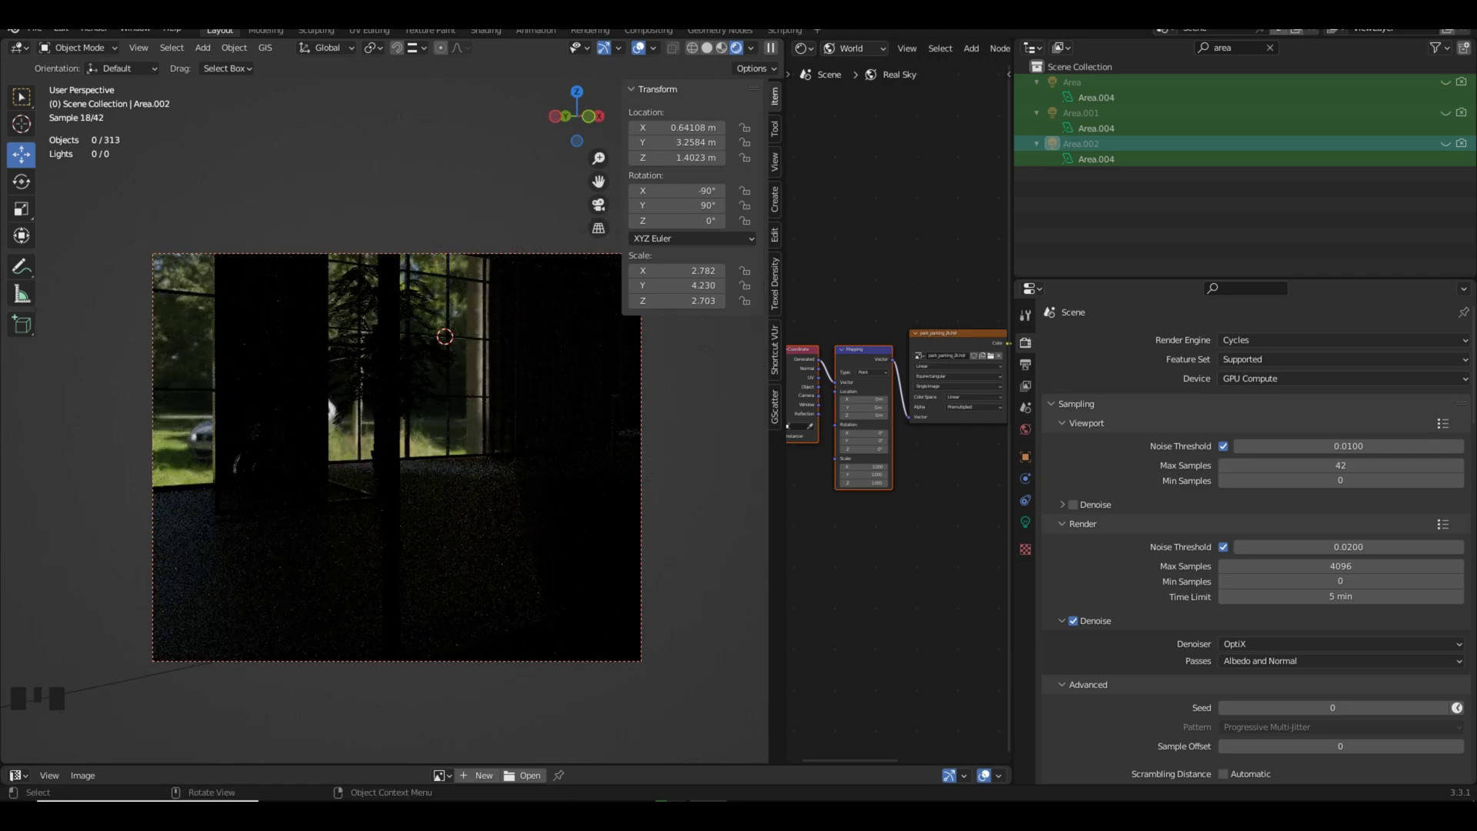
pyautogui.keyDown('shift'); pyautogui.moveTo(500, 462); pyautogui.dragTo(625, 494, button='middle'); pyautogui.keyUp('shift')
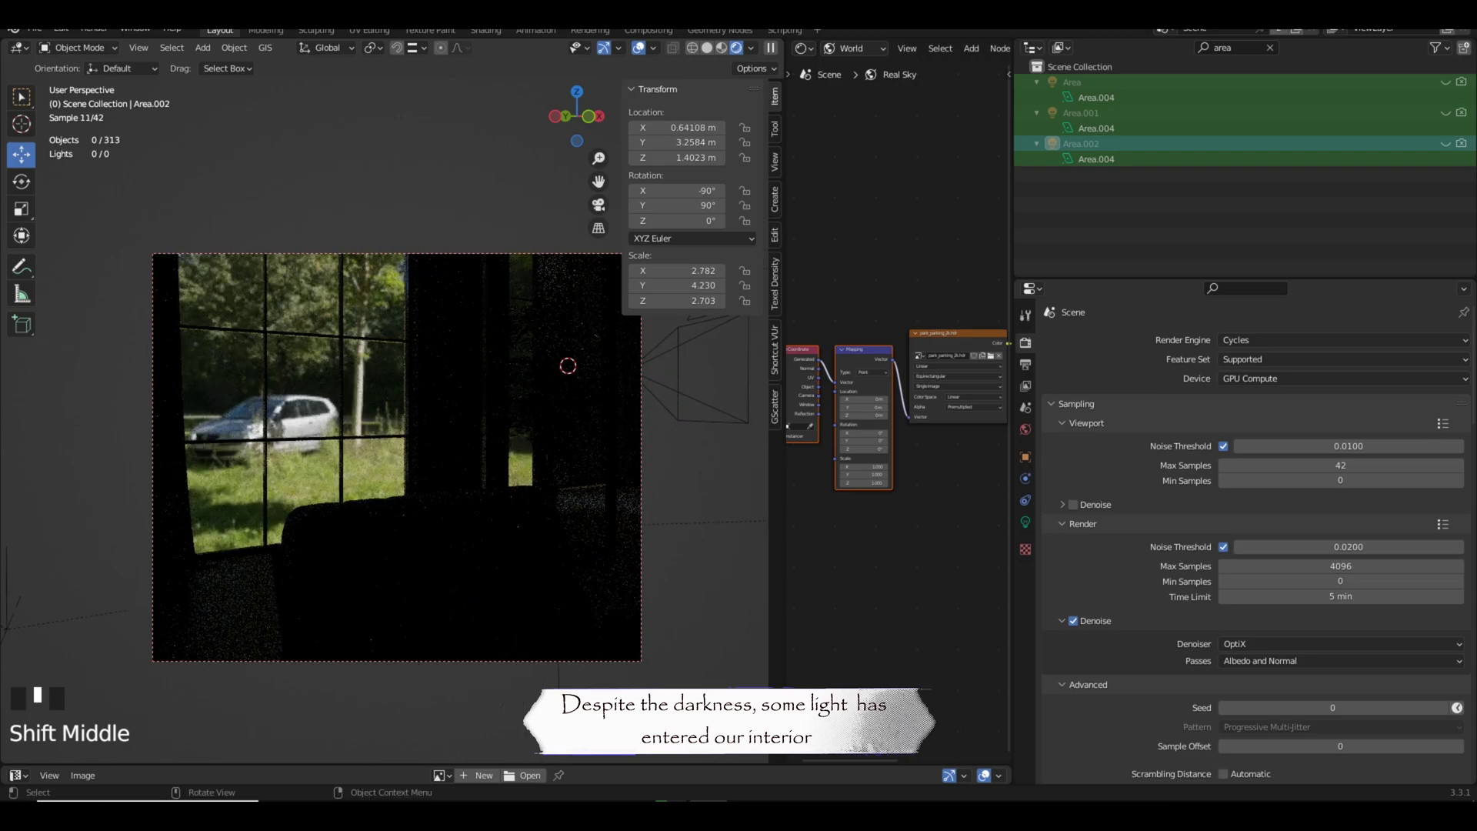
pyautogui.moveTo(461, 461); pyautogui.dragTo(391, 462, button='middle')
pyautogui.scroll(-1, 391, 461)
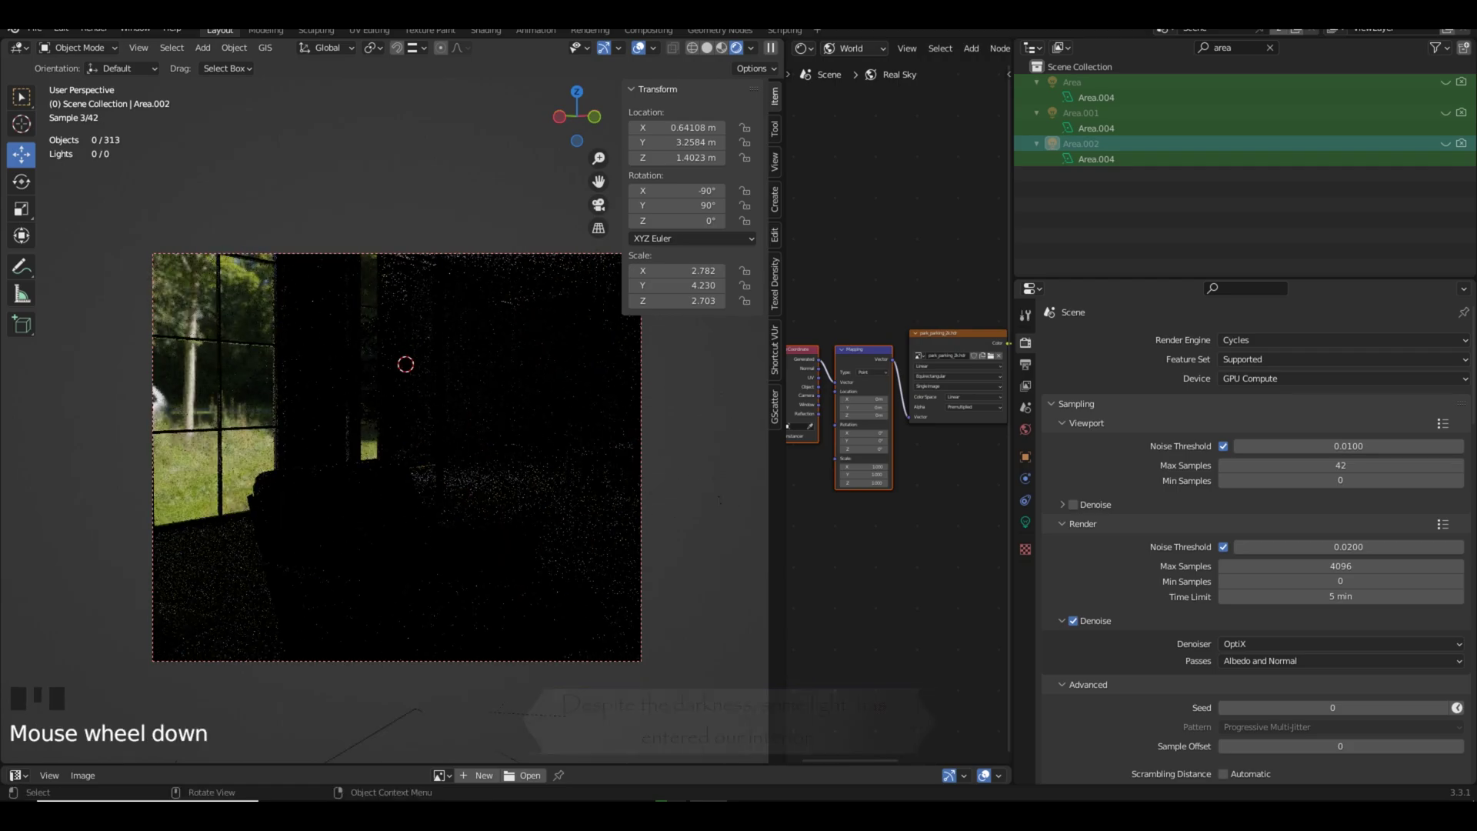
# Try raising the Color Management exposure to 1.176 and reset it to 0.
pyautogui.click(1025, 343)
pyautogui.scroll(-19, 1269, 575)
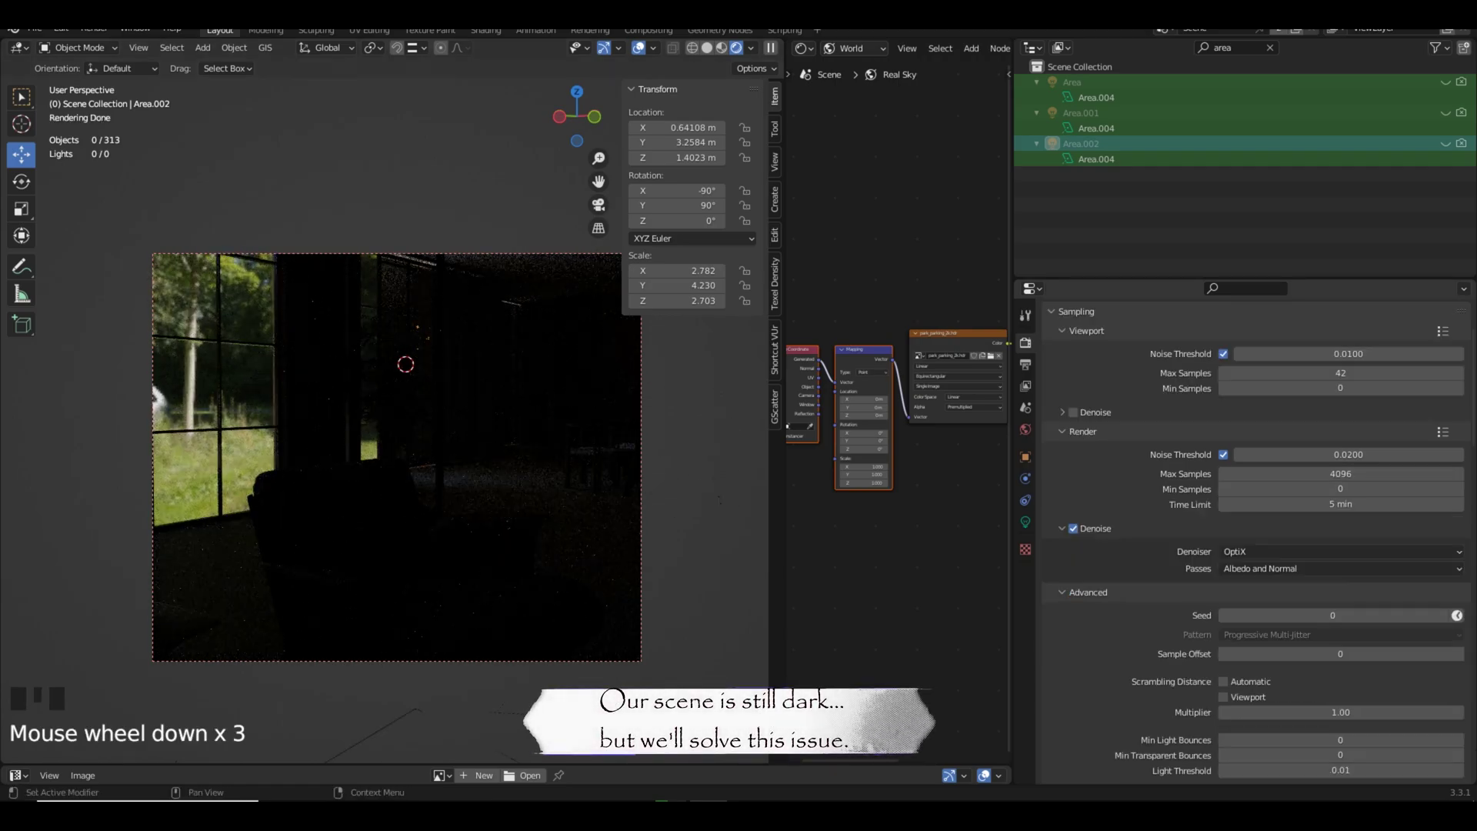
pyautogui.scroll(-20, 1261, 538)
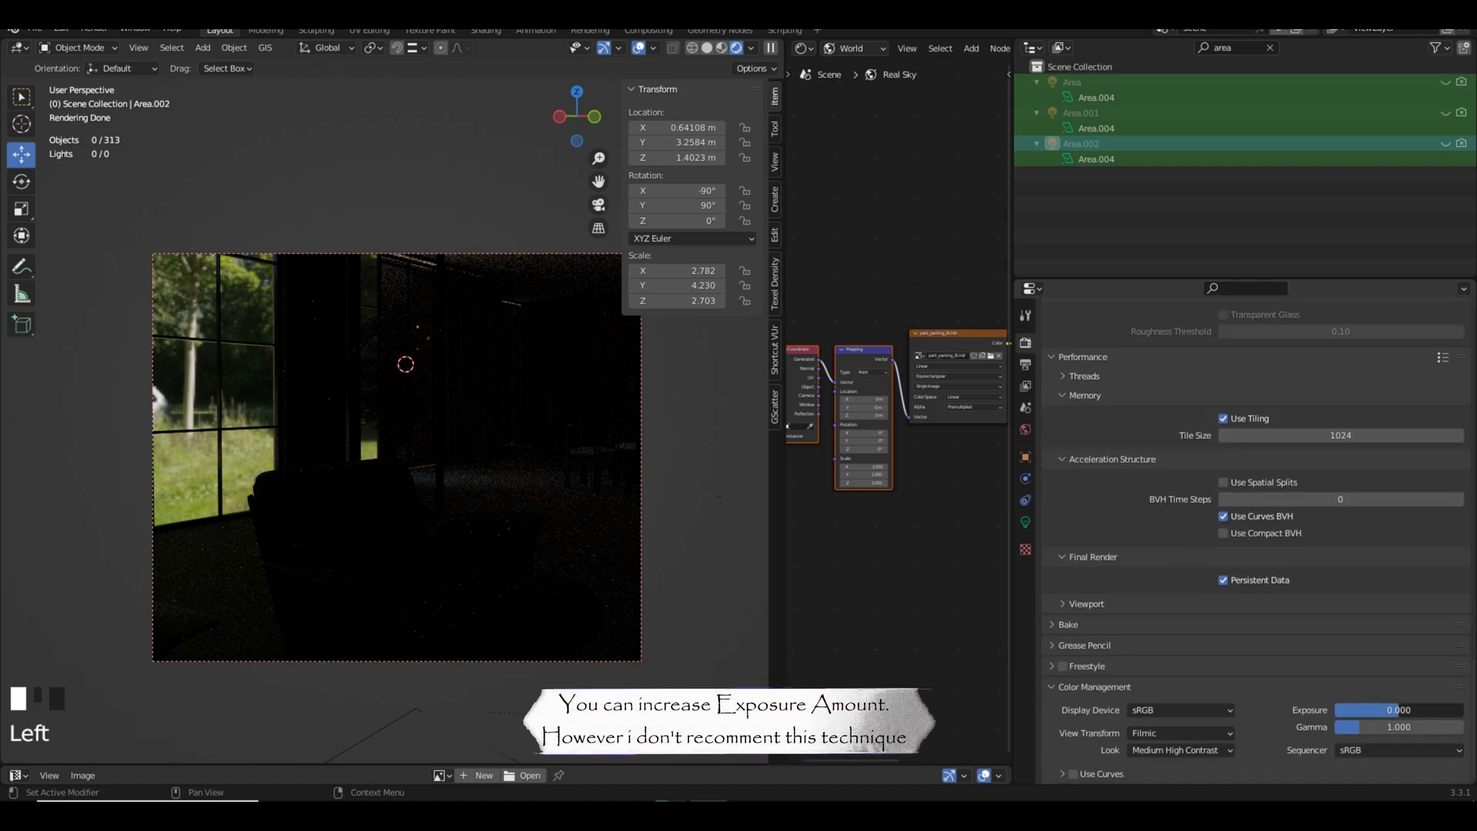
pyautogui.moveTo(1404, 709); pyautogui.dragTo(1420, 709)
pyautogui.press('Escape')
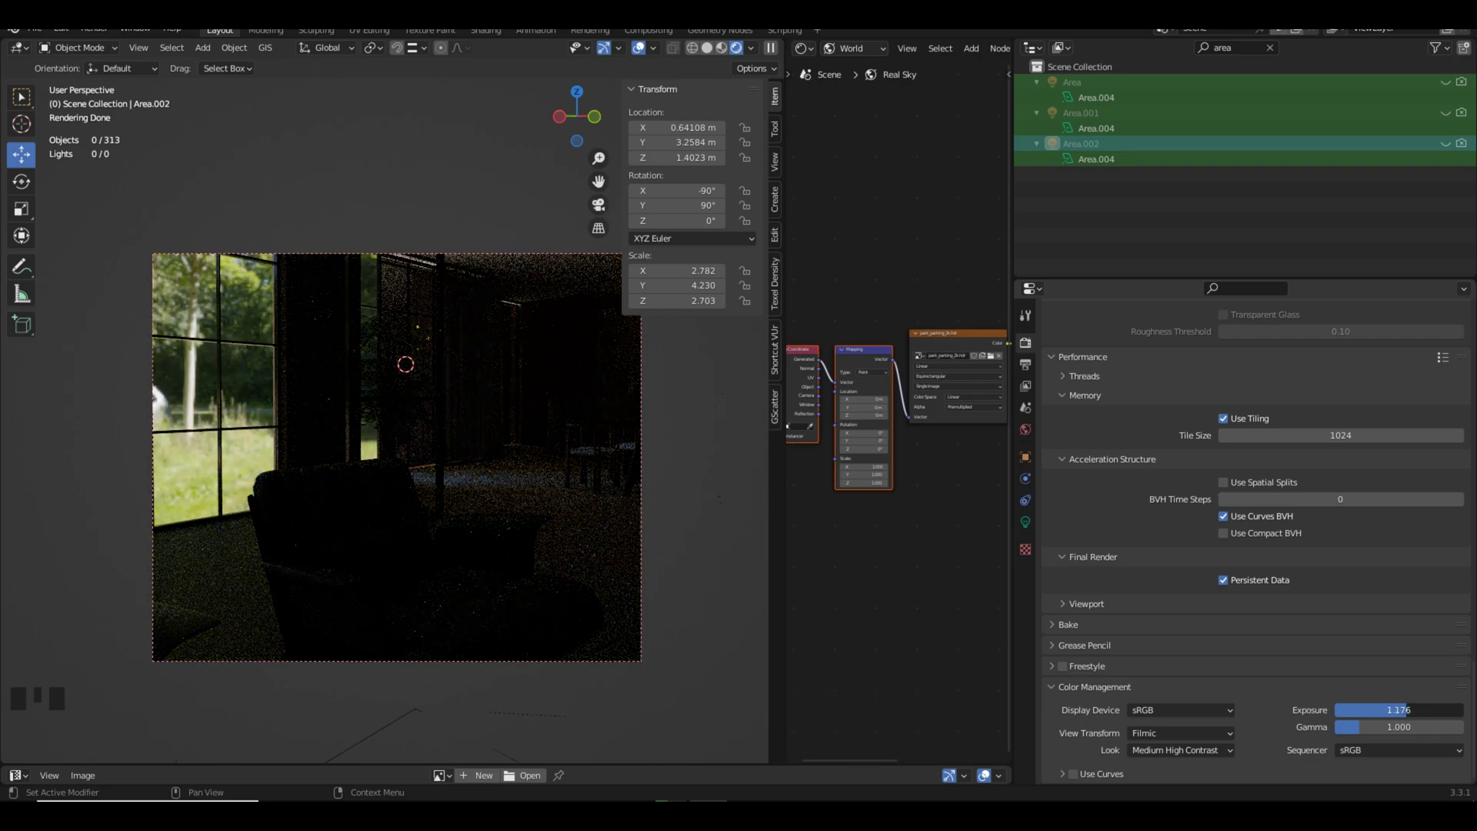
pyautogui.write('0')
pyautogui.press('Return')
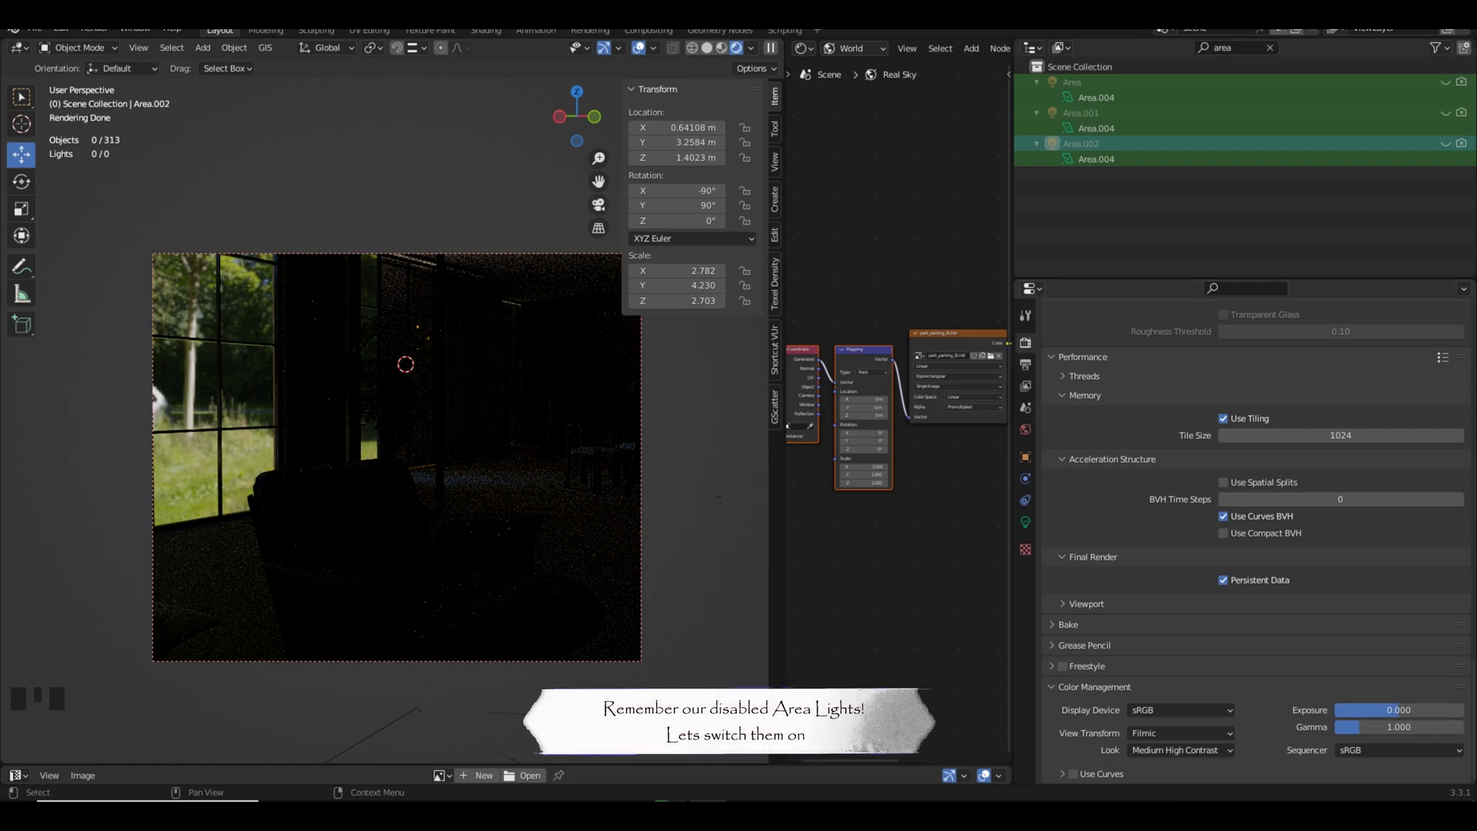
# Try showing the hidden area light Area in the viewport and undo the visibility change.
pyautogui.click(1445, 82)
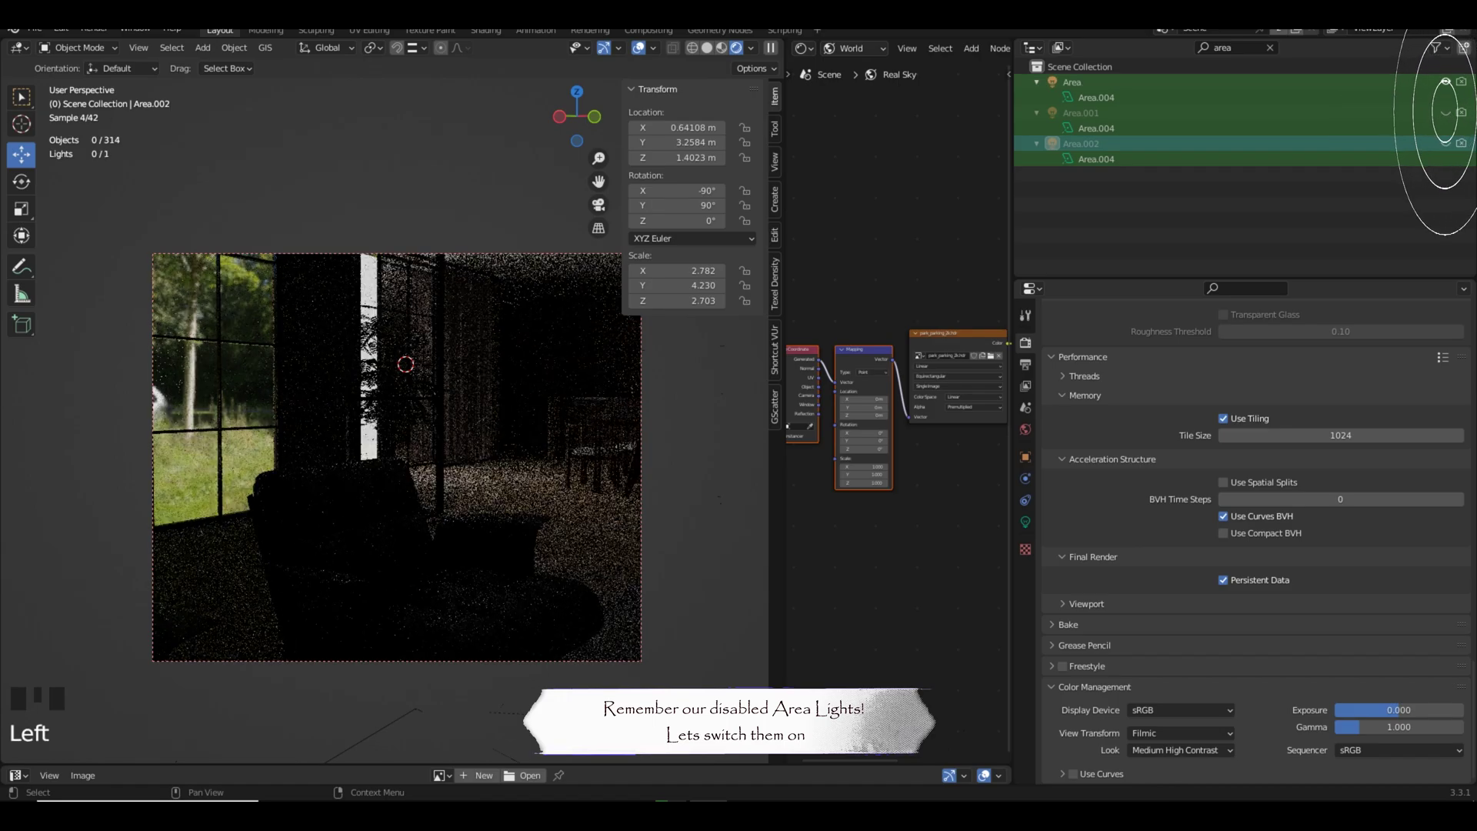
pyautogui.click(1445, 82)
pyautogui.click(1446, 143)
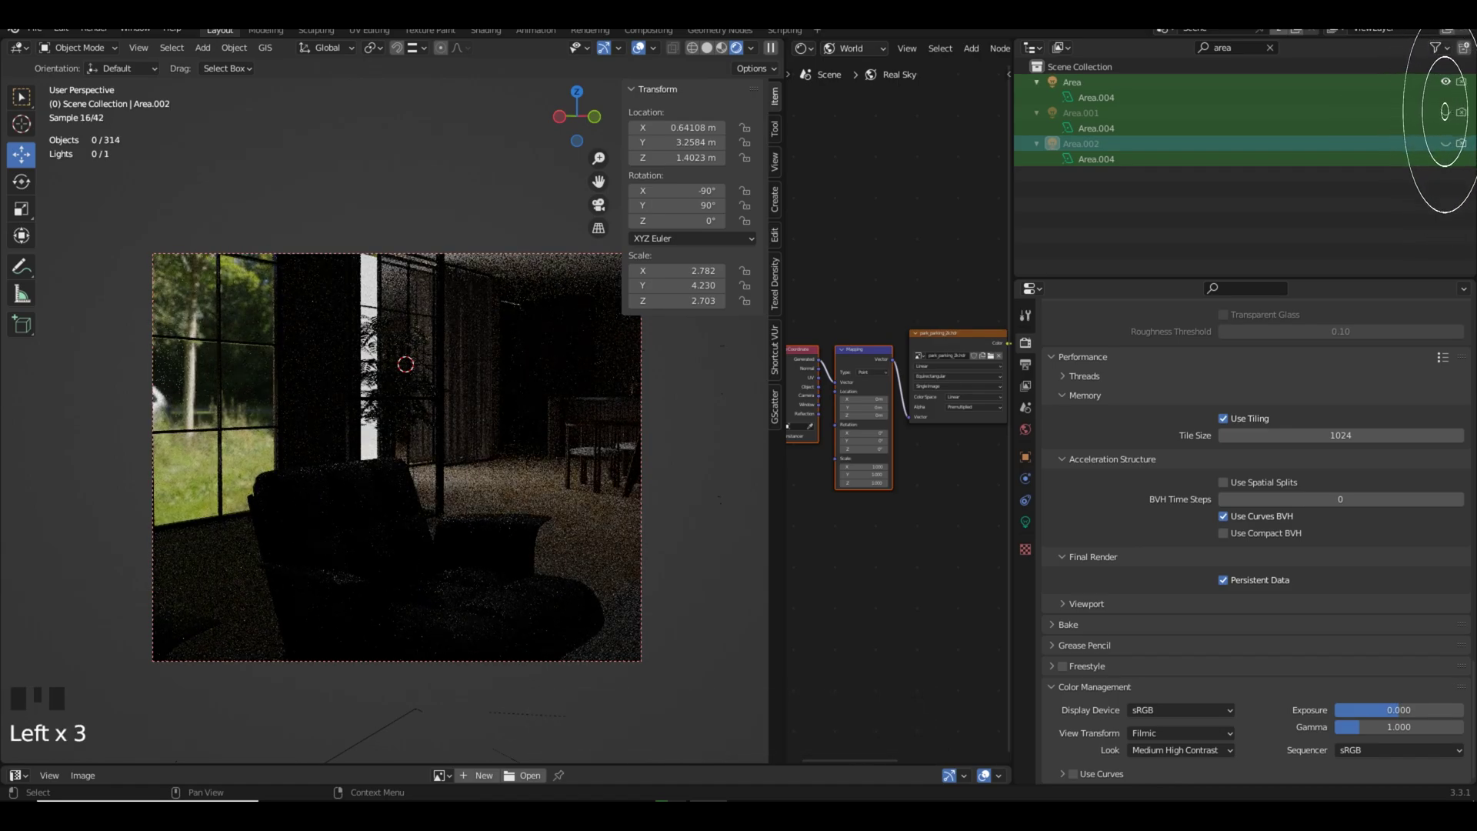
pyautogui.hotkey('ctrl', 'z')
pyautogui.hotkey('ctrl', 'z')
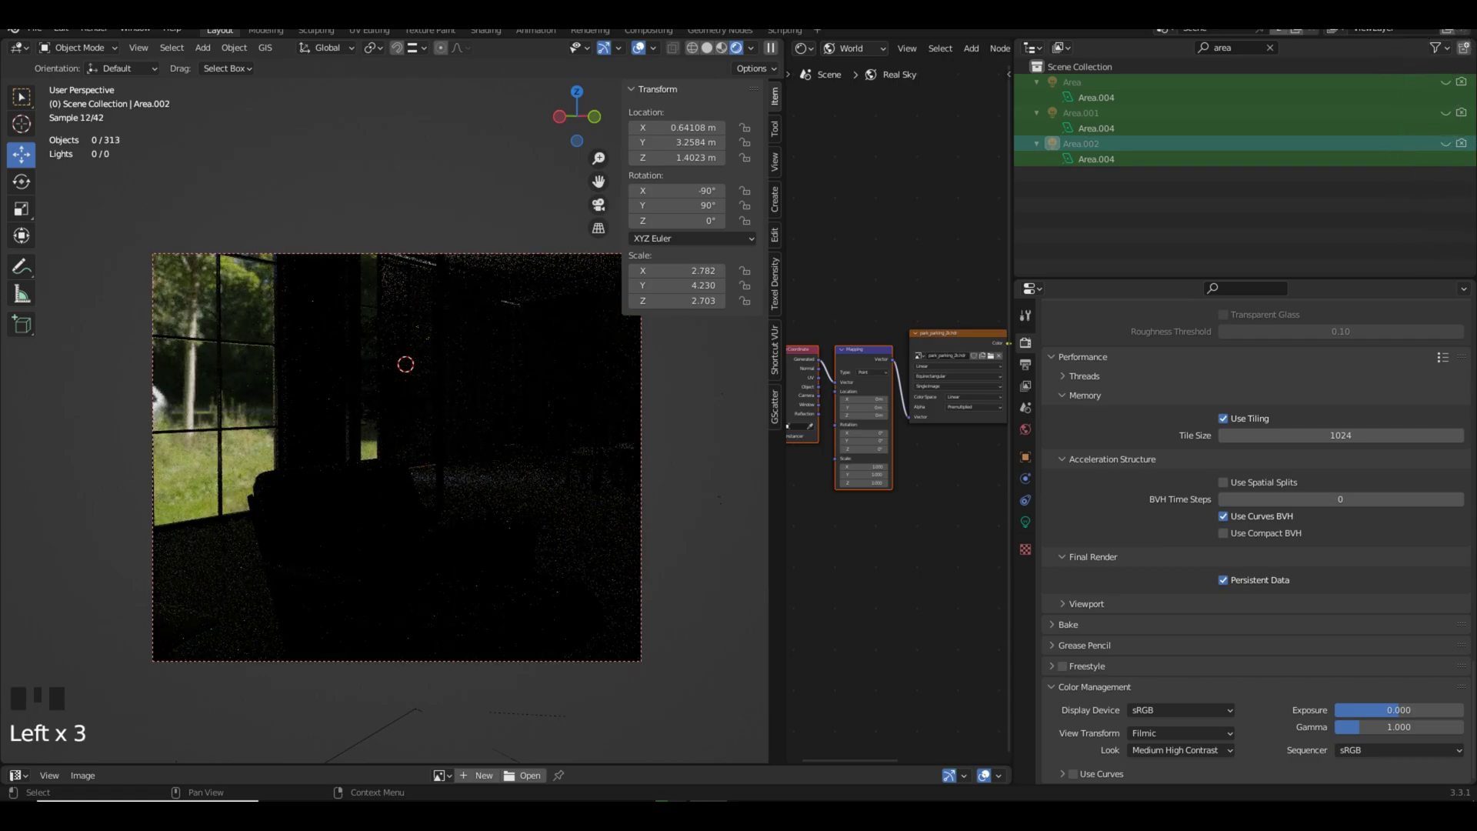
# Unhide the area lights Area, Area.001 and Area.002 in the viewport while viewing the windows.
pyautogui.scroll(2, 405, 364)
pyautogui.moveTo(405, 353); pyautogui.dragTo(483, 339, button='middle')
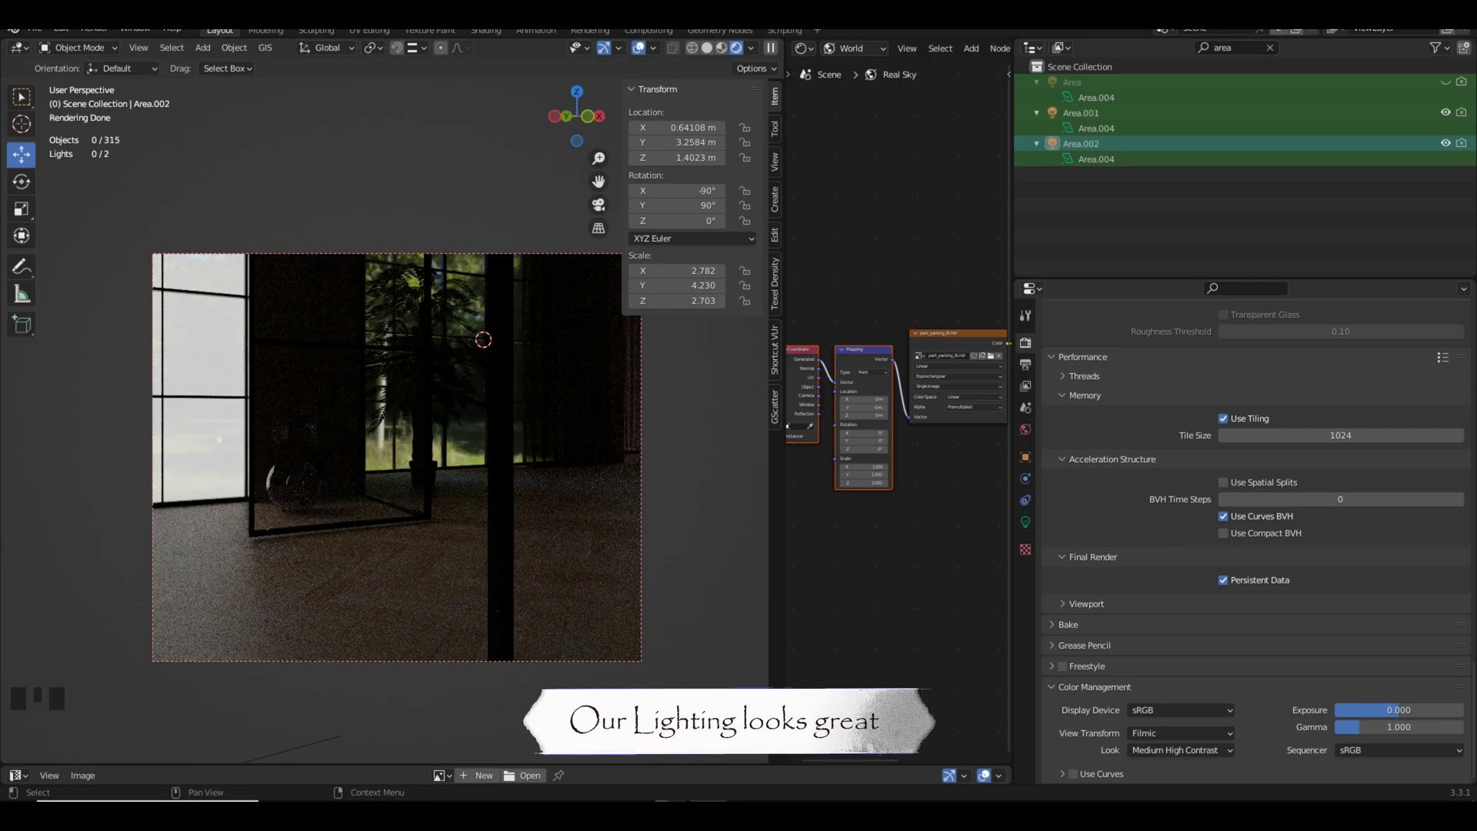
pyautogui.click(1446, 81)
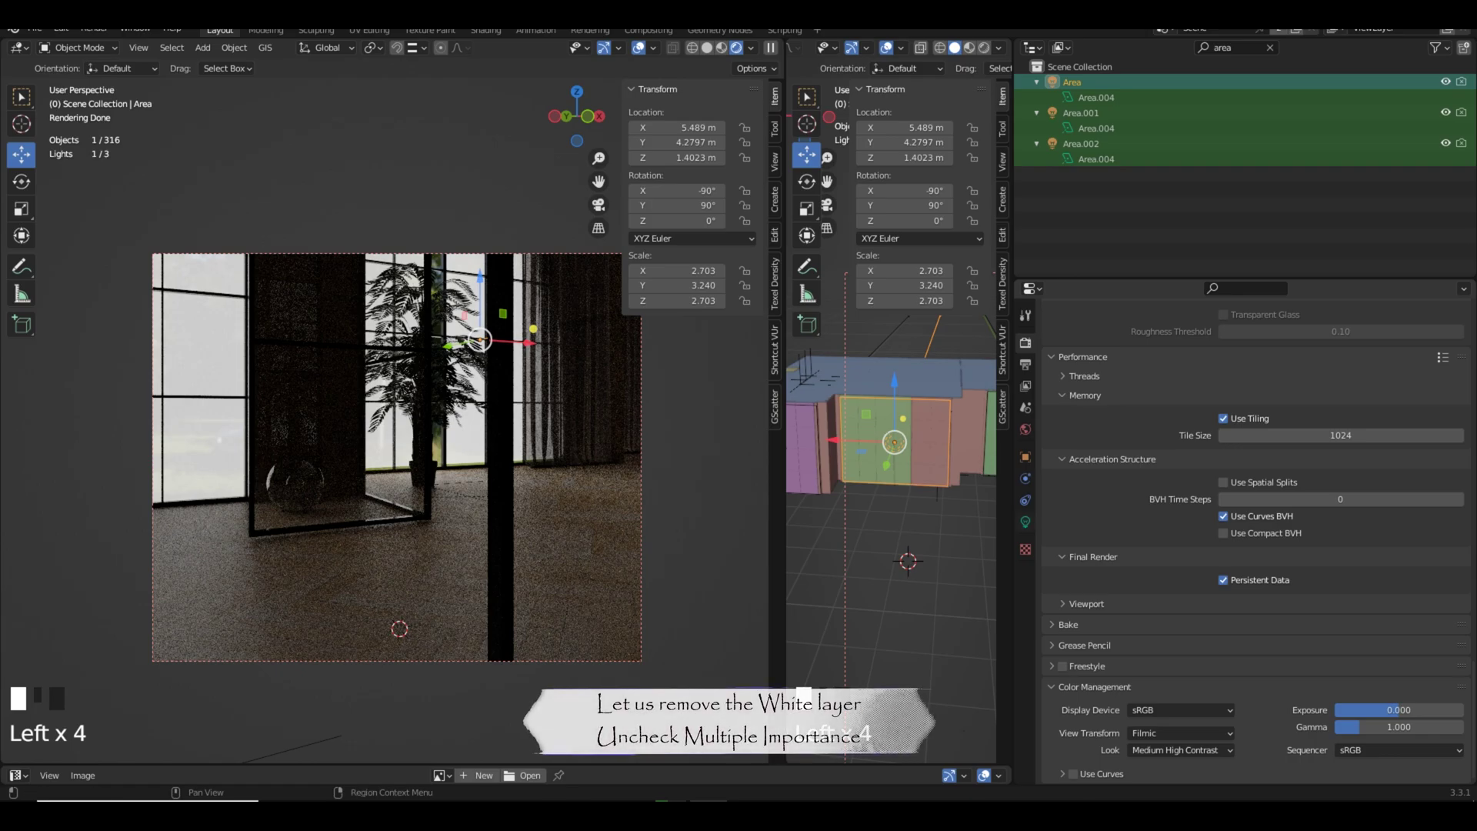
# Turn off Multiple Importance in the window area lights' shared Area.004 light data and check the lounge.
pyautogui.click(1025, 522)
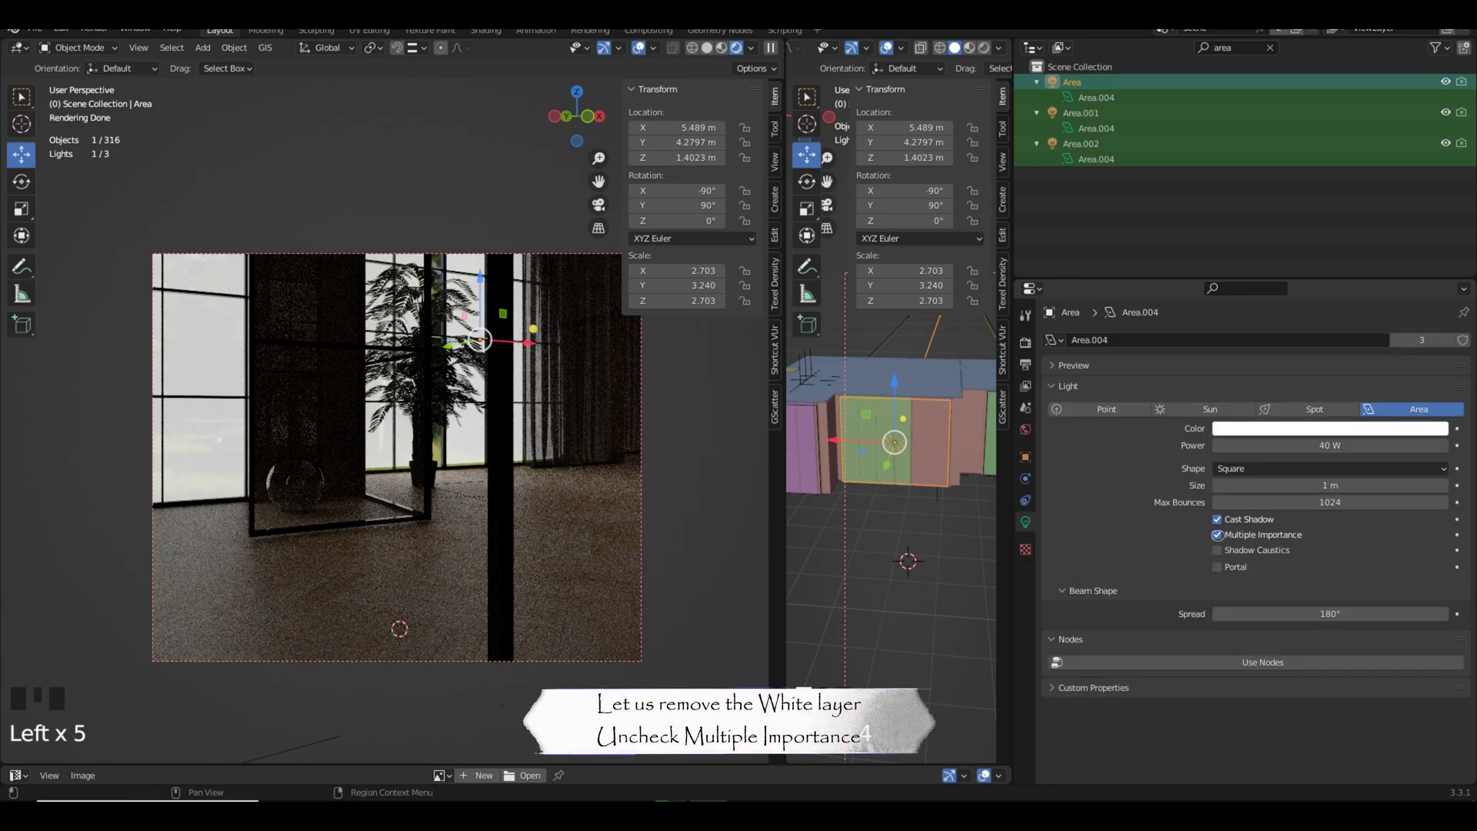
pyautogui.click(1217, 535)
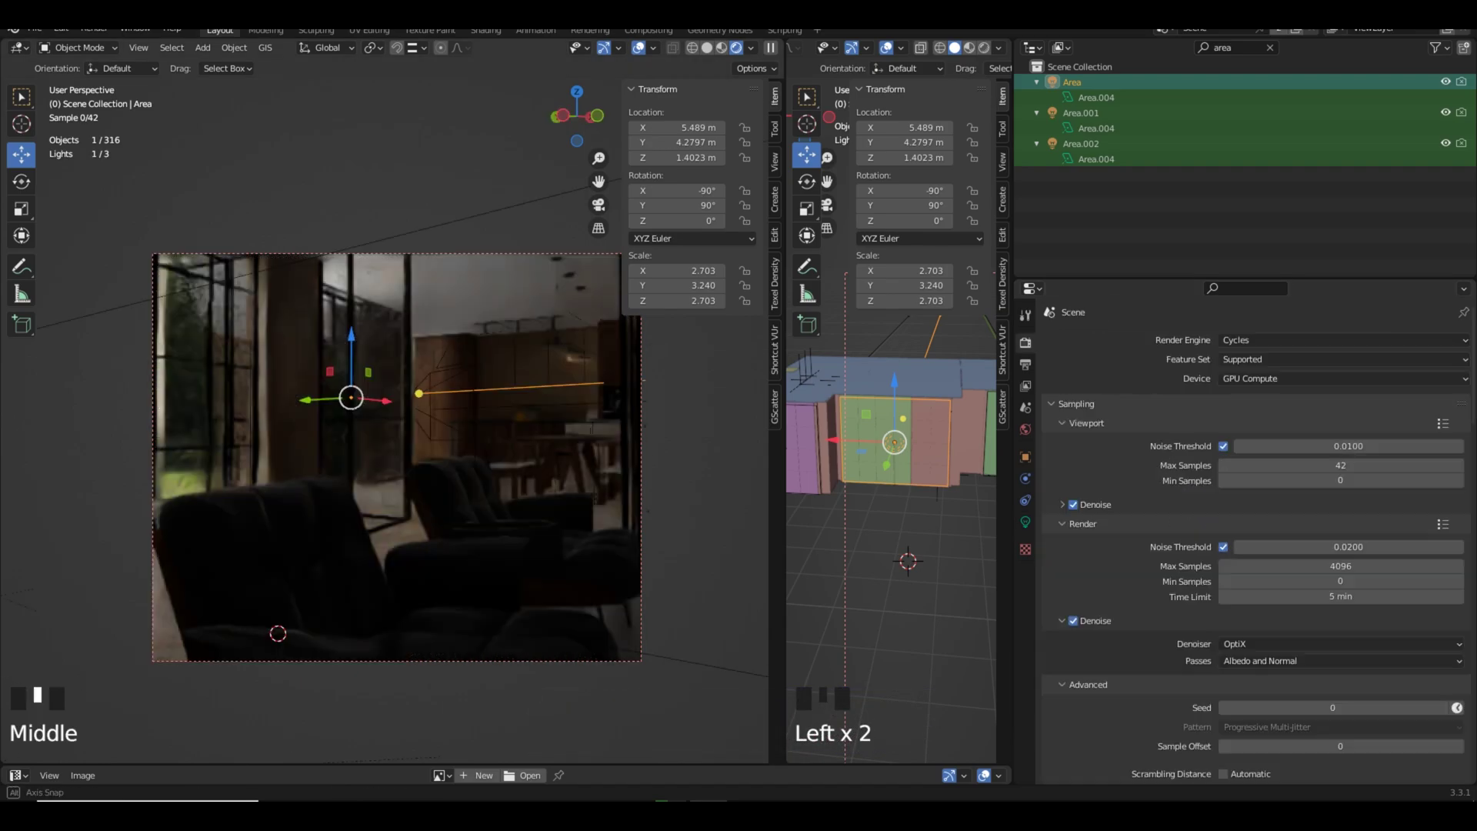
pyautogui.keyDown('shift'); pyautogui.moveTo(385, 461); pyautogui.dragTo(411, 475, button='middle'); pyautogui.keyUp('shift')
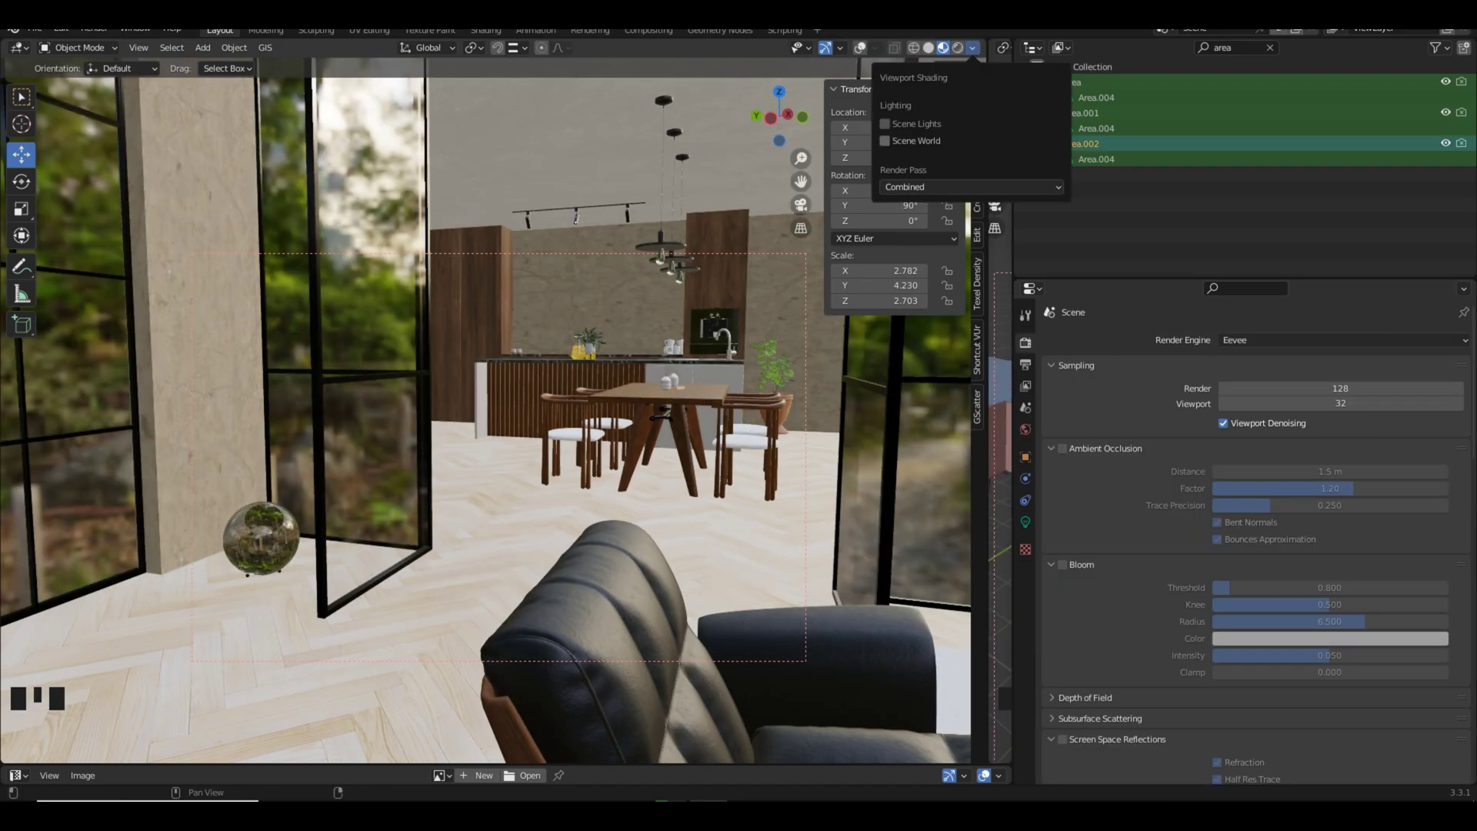
# Enable Ambient Occlusion in the Eevee settings, switching it off and on to compare its effect on the dining area.
pyautogui.keyDown('shift'); pyautogui.moveTo(492, 415); pyautogui.dragTo(501, 419, button='middle'); pyautogui.keyUp('shift')
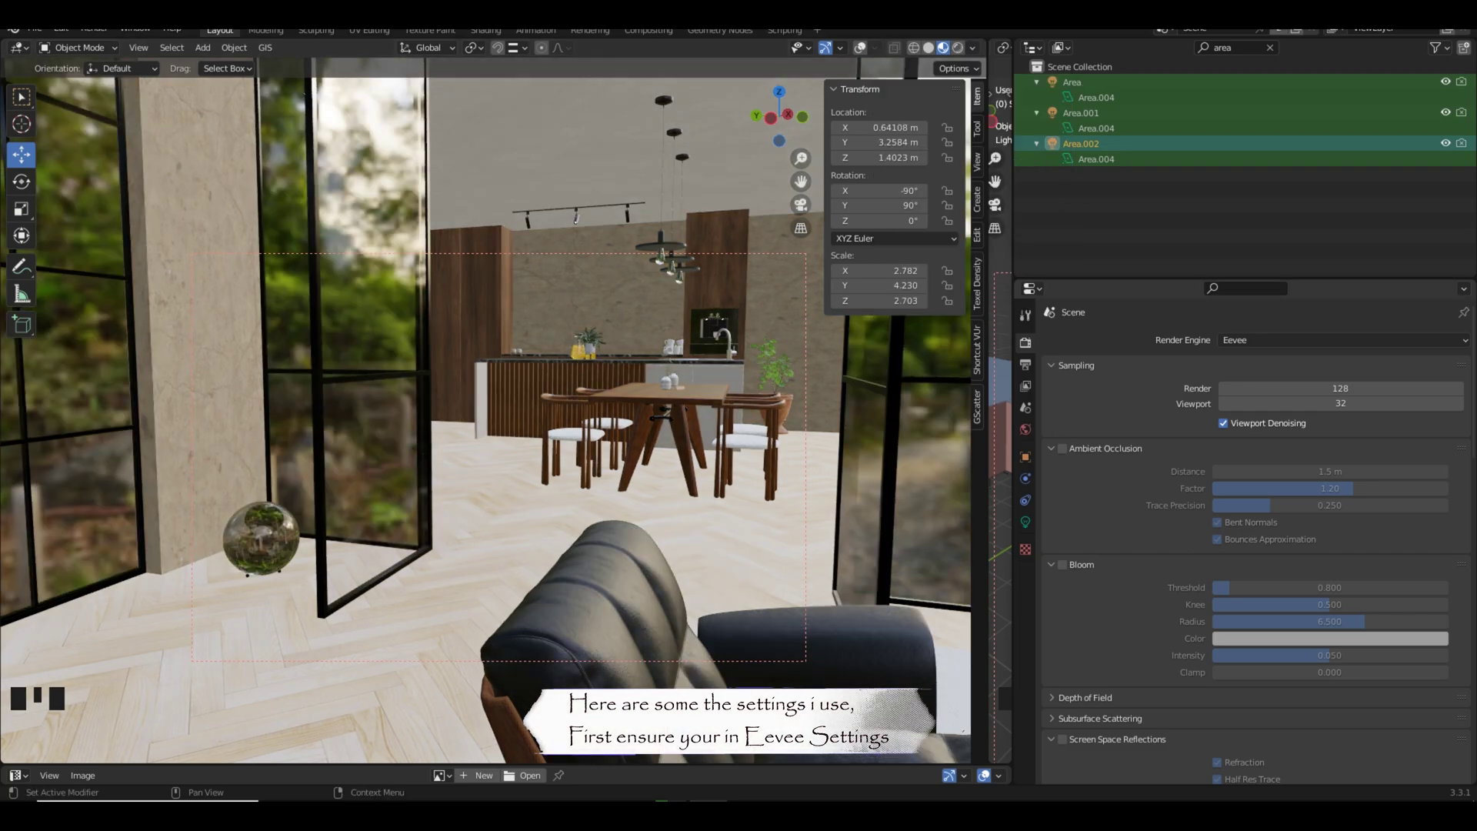
pyautogui.click(1062, 448)
pyautogui.click(1062, 448)
pyautogui.click(1062, 448)
pyautogui.click(1062, 448)
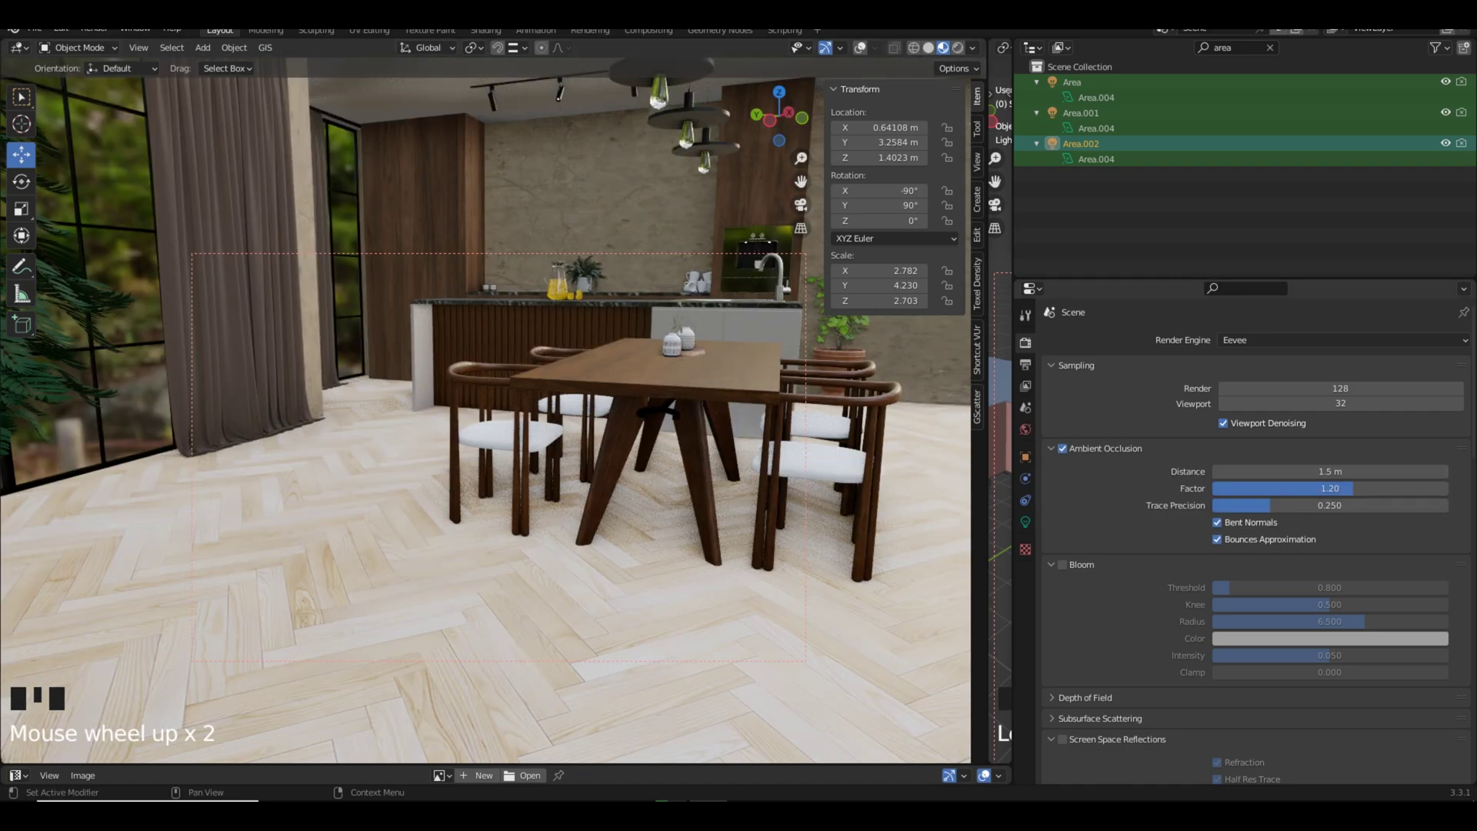
pyautogui.click(1062, 448)
pyautogui.click(1062, 447)
pyautogui.click(1062, 448)
pyautogui.click(1062, 448)
pyautogui.click(1062, 447)
pyautogui.click(1062, 448)
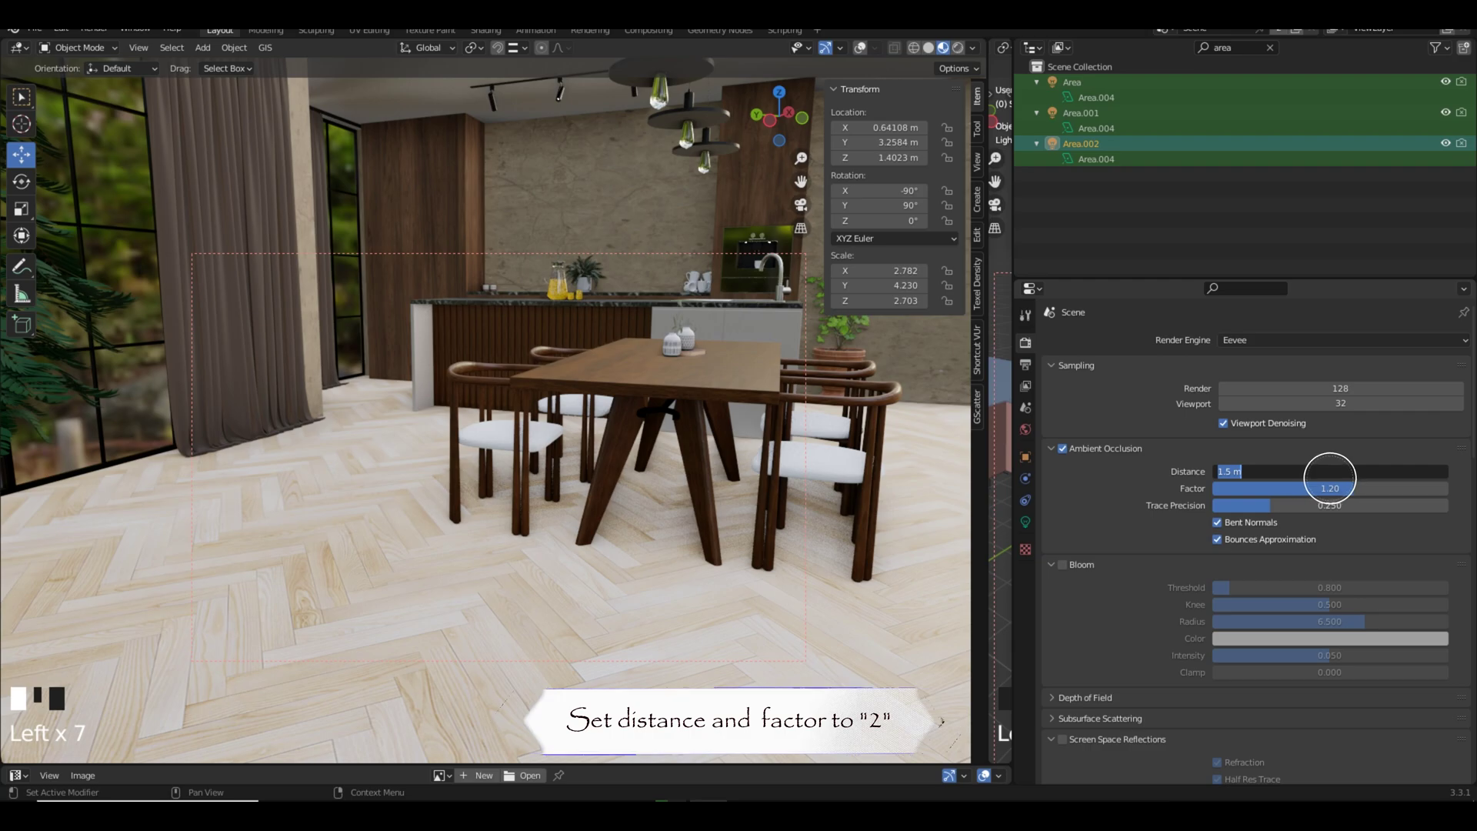
# Try an Ambient Occlusion distance of 2 m and set it back to 1.5 m.
pyautogui.write('2')
pyautogui.press('Return')
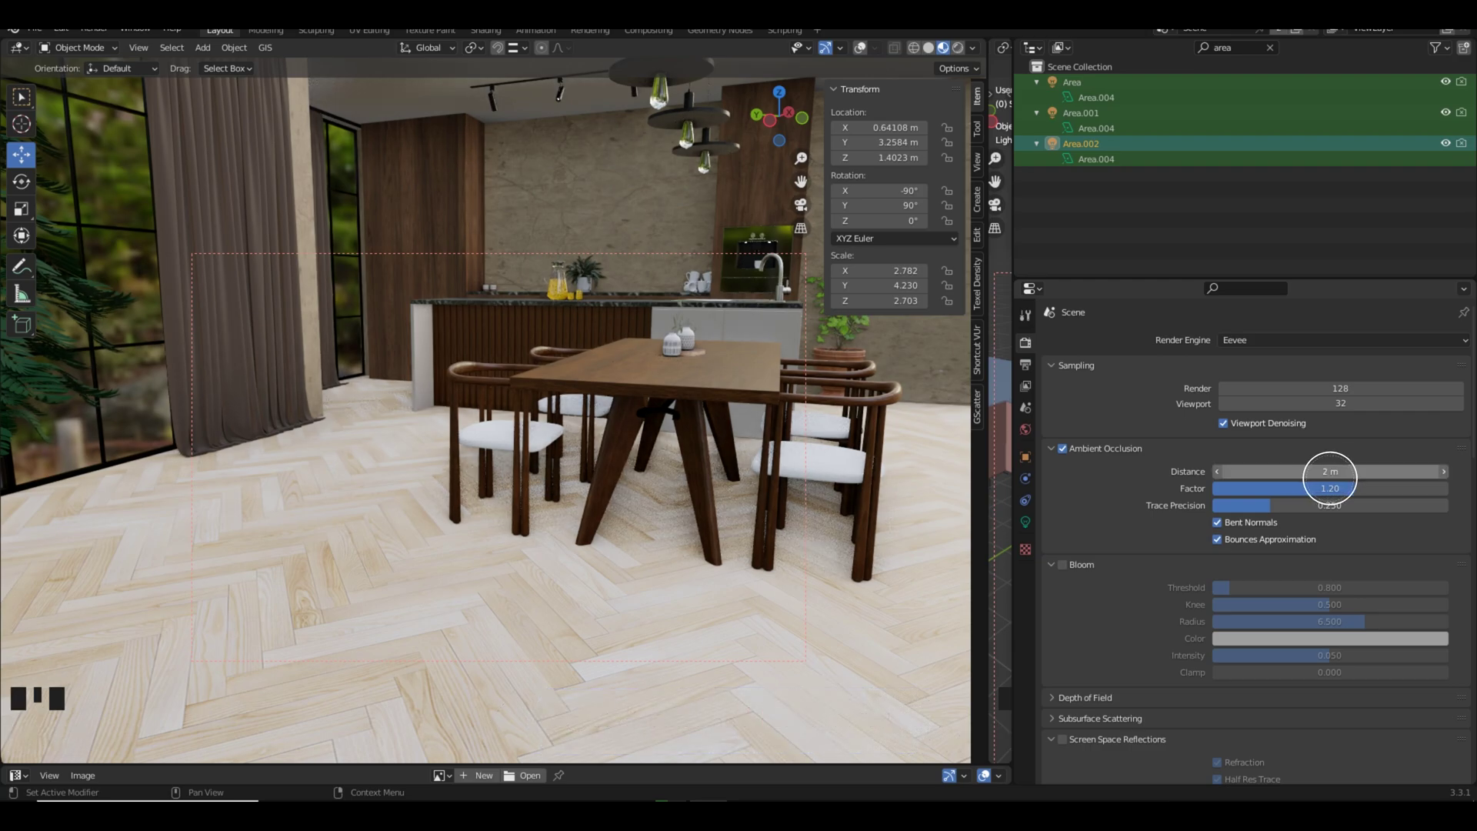
pyautogui.moveTo(1330, 477); pyautogui.dragTo(1330, 478)
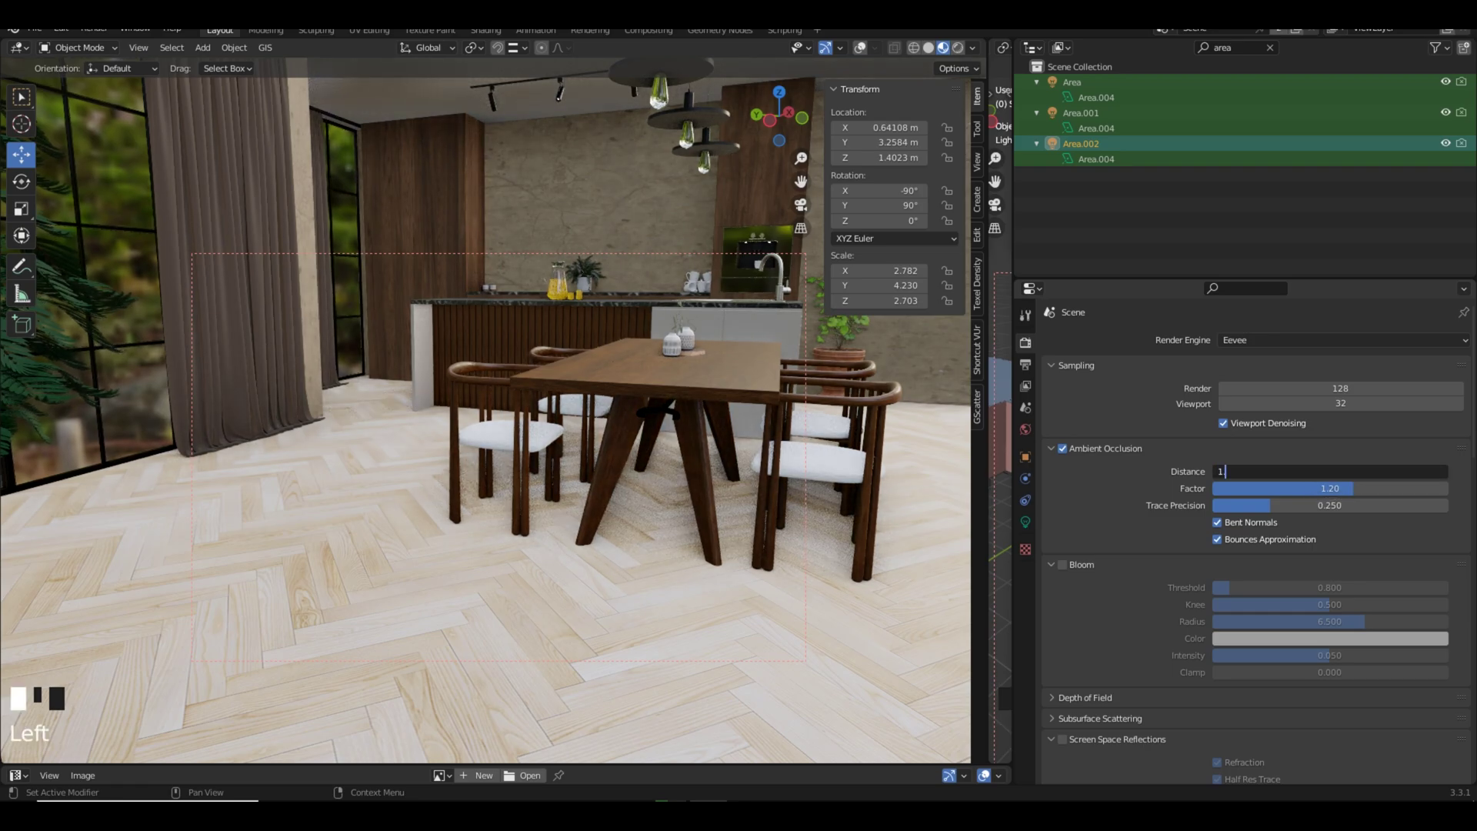
pyautogui.write('.5')
pyautogui.press('Return')
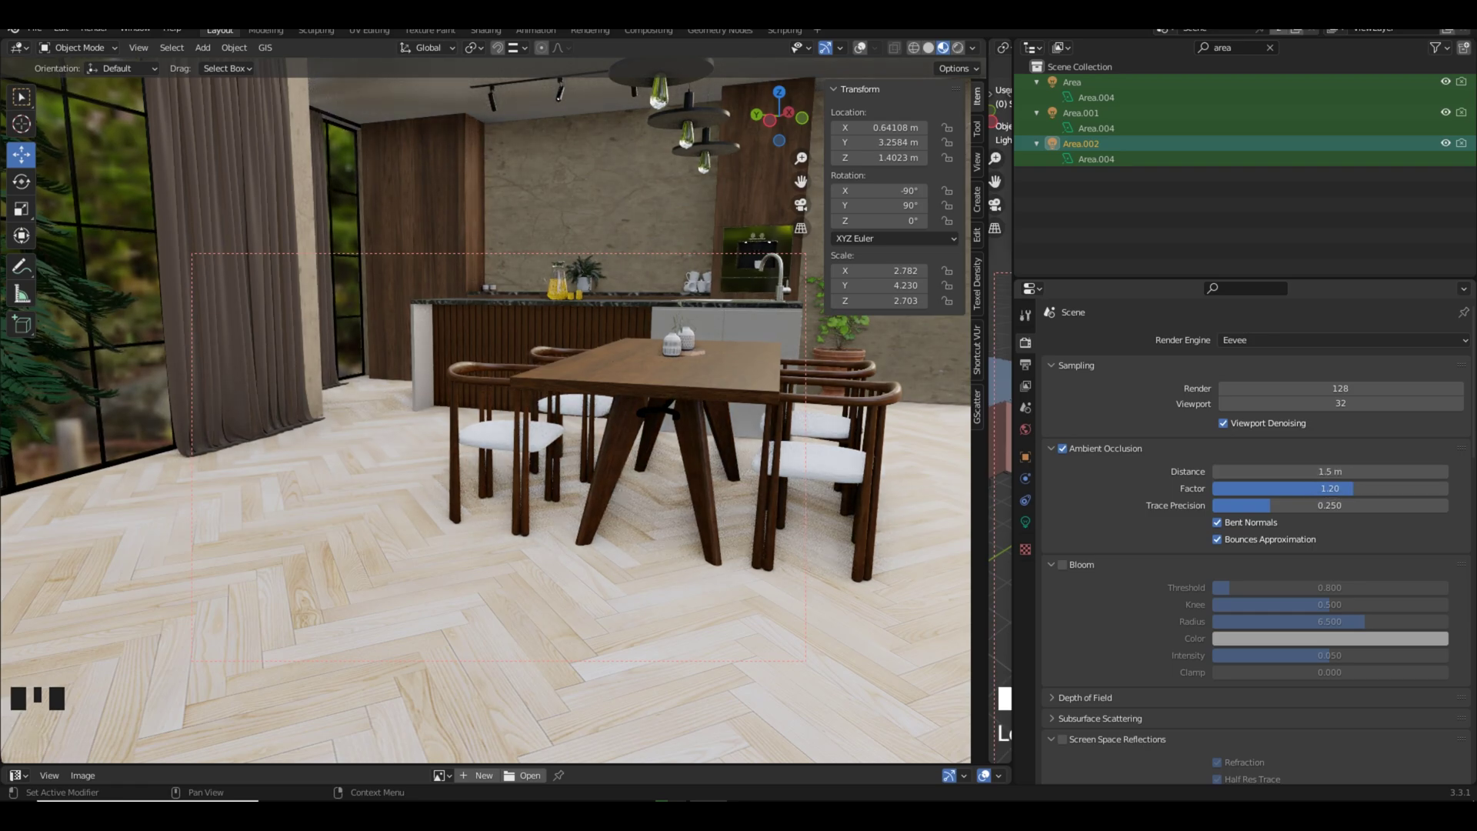
# Enable Screen Space Reflections with Refraction in the Eevee render settings.
pyautogui.scroll(-7, 1254, 530)
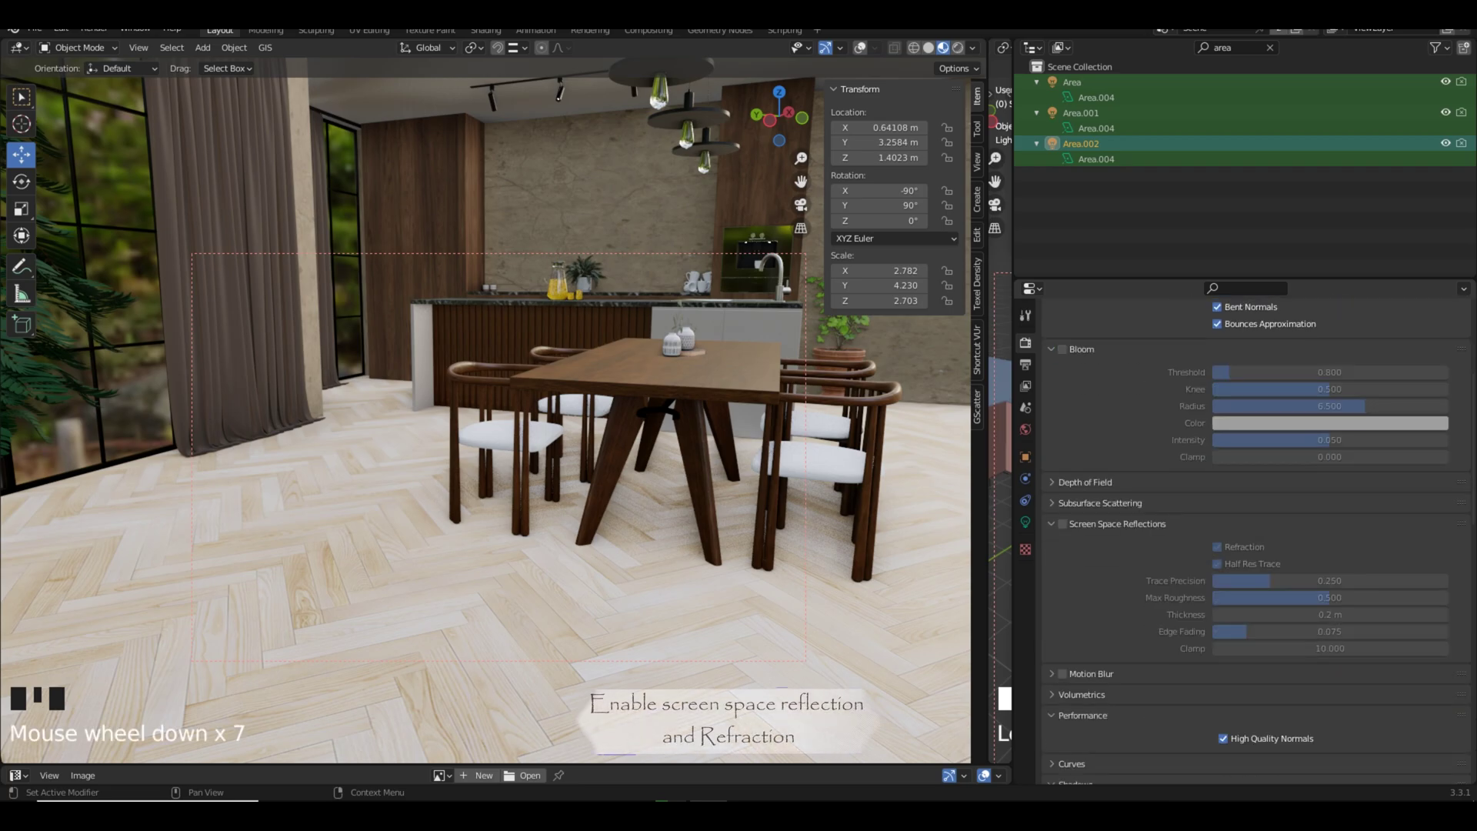
pyautogui.click(1062, 523)
pyautogui.scroll(-4, 499, 431)
# Turn on Scene Lights and Scene World in the viewport shading while viewing the plant and windows.
pyautogui.moveTo(500, 431); pyautogui.dragTo(446, 404, button='middle')
pyautogui.scroll(2, 492, 415)
pyautogui.click(973, 48)
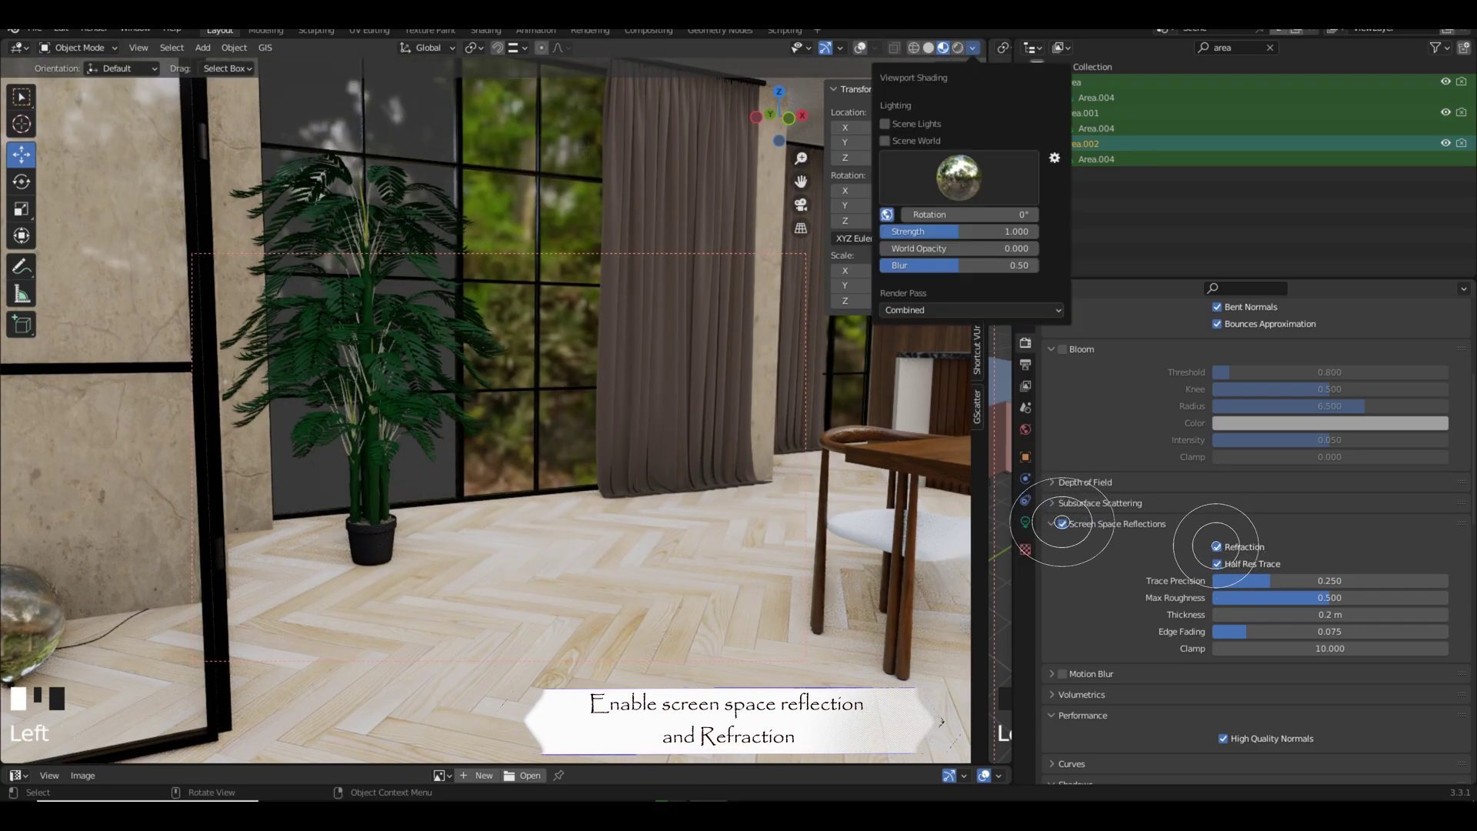
pyautogui.click(885, 124)
pyautogui.click(885, 141)
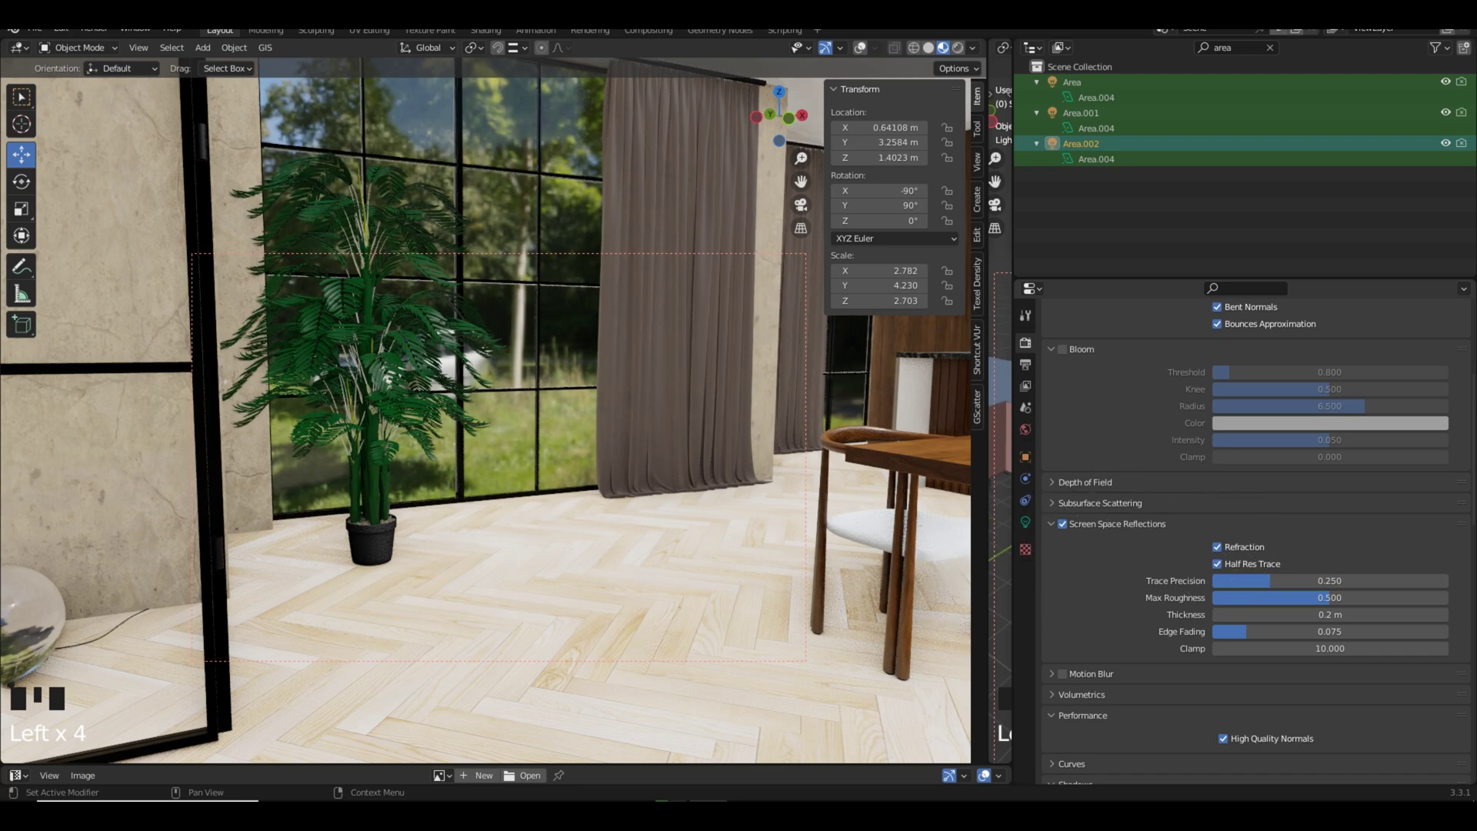
# Enable High Bit Depth for the Eevee shadows and turn on Overscan at 3% in the film settings.
pyautogui.scroll(-7, 1246, 539)
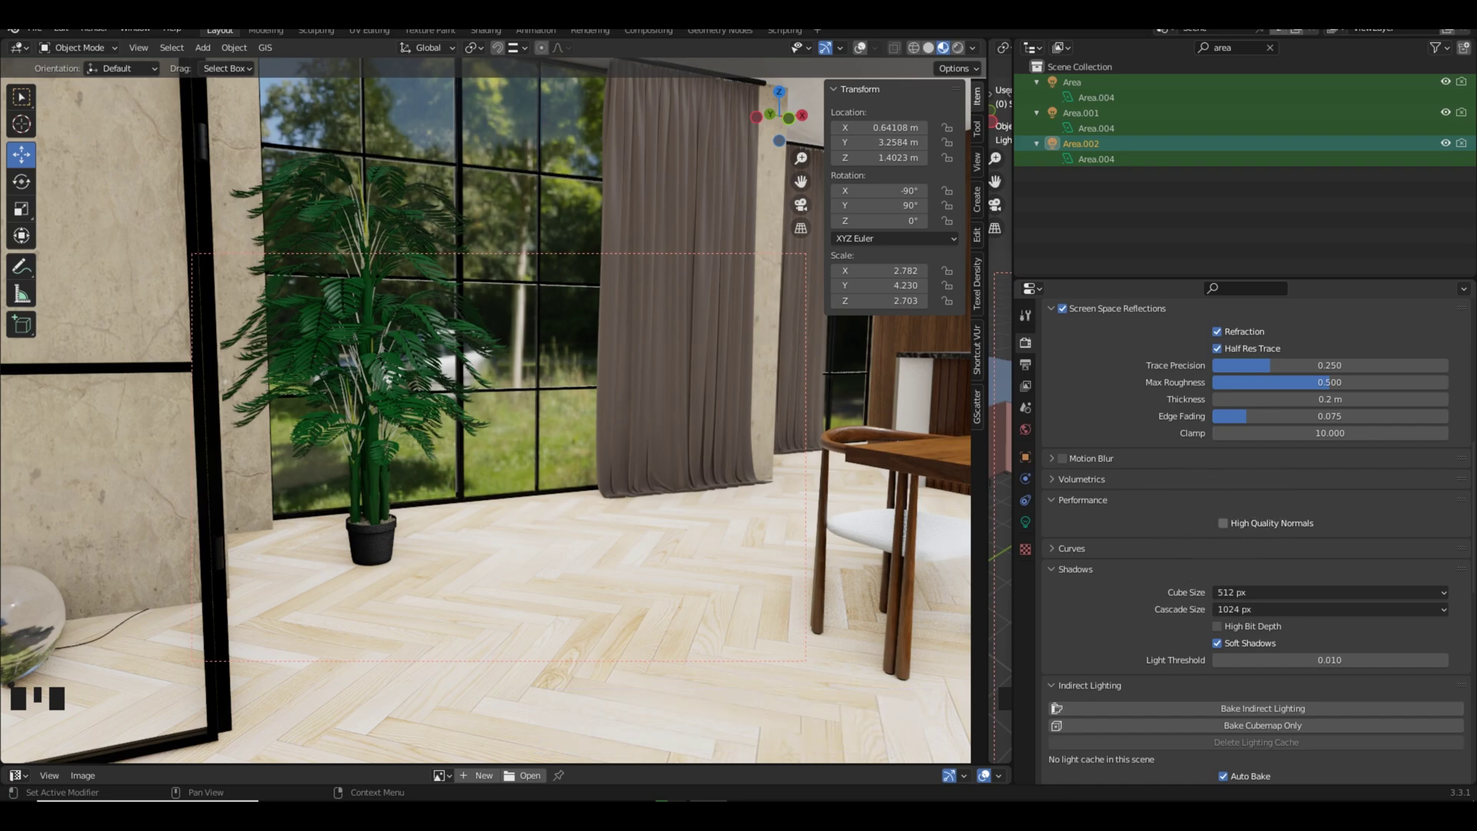
pyautogui.scroll(-3, 1217, 533)
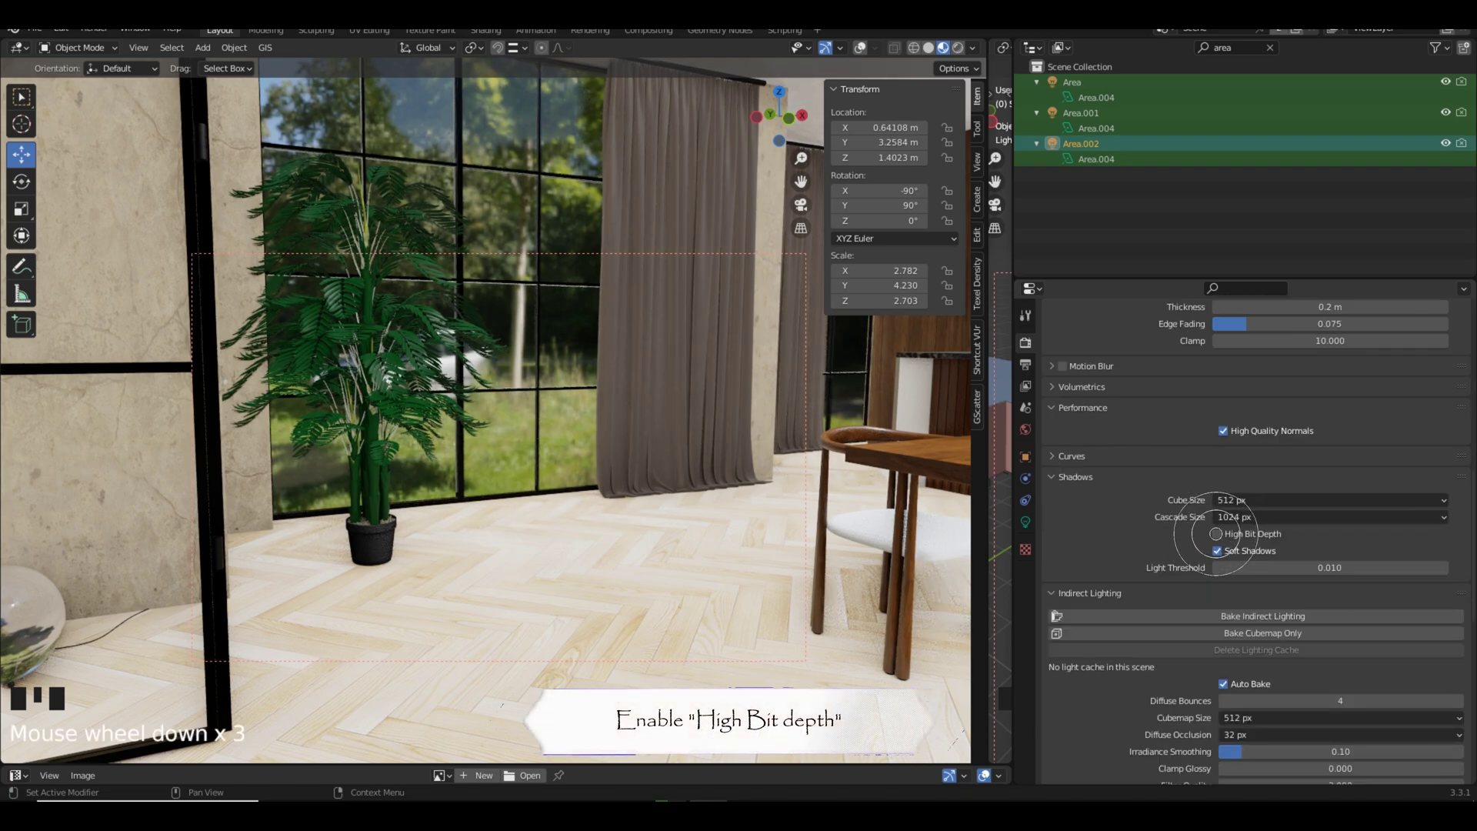
pyautogui.scroll(-10, 1217, 539)
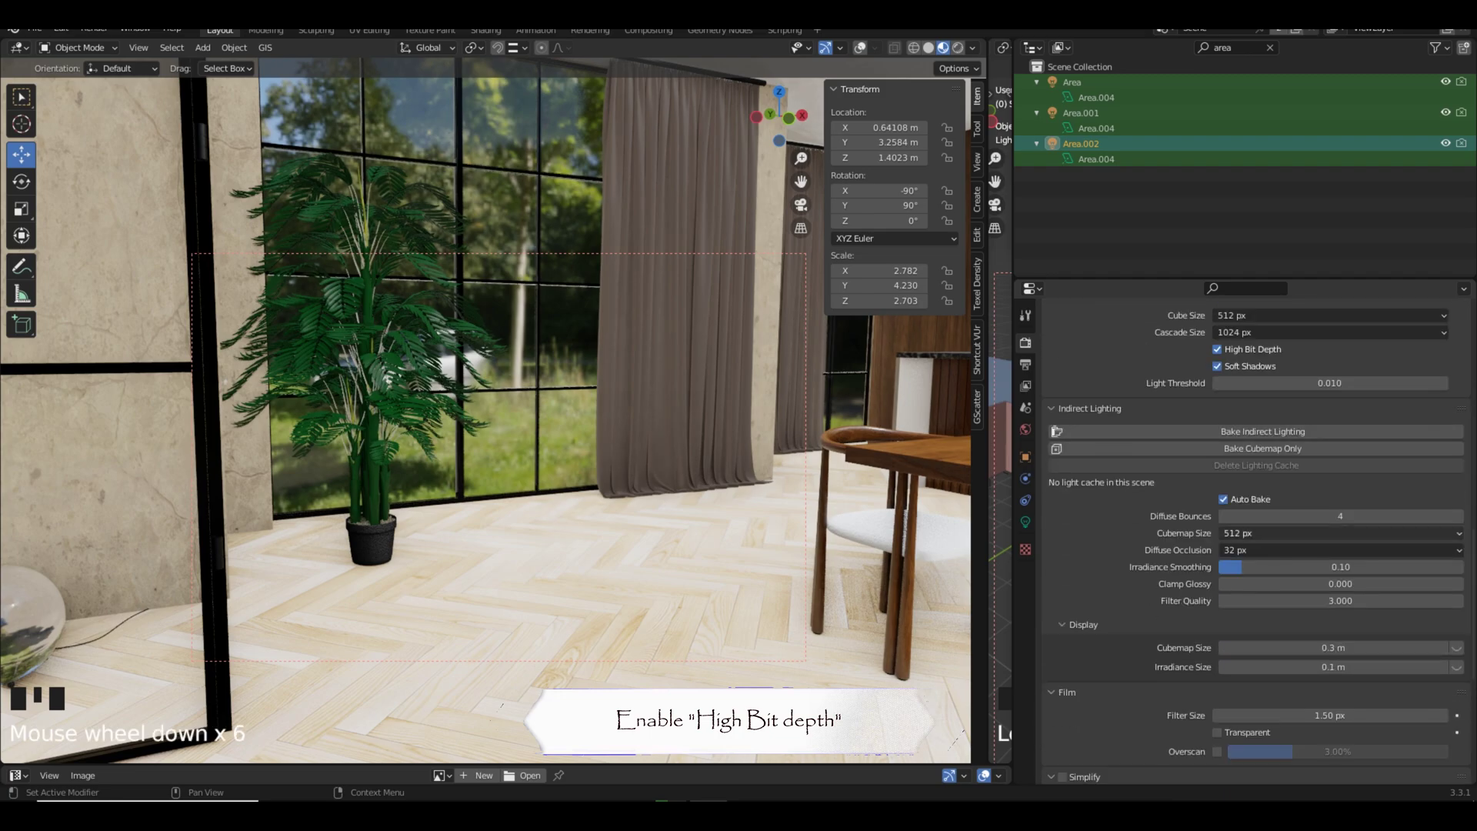
pyautogui.click(1216, 628)
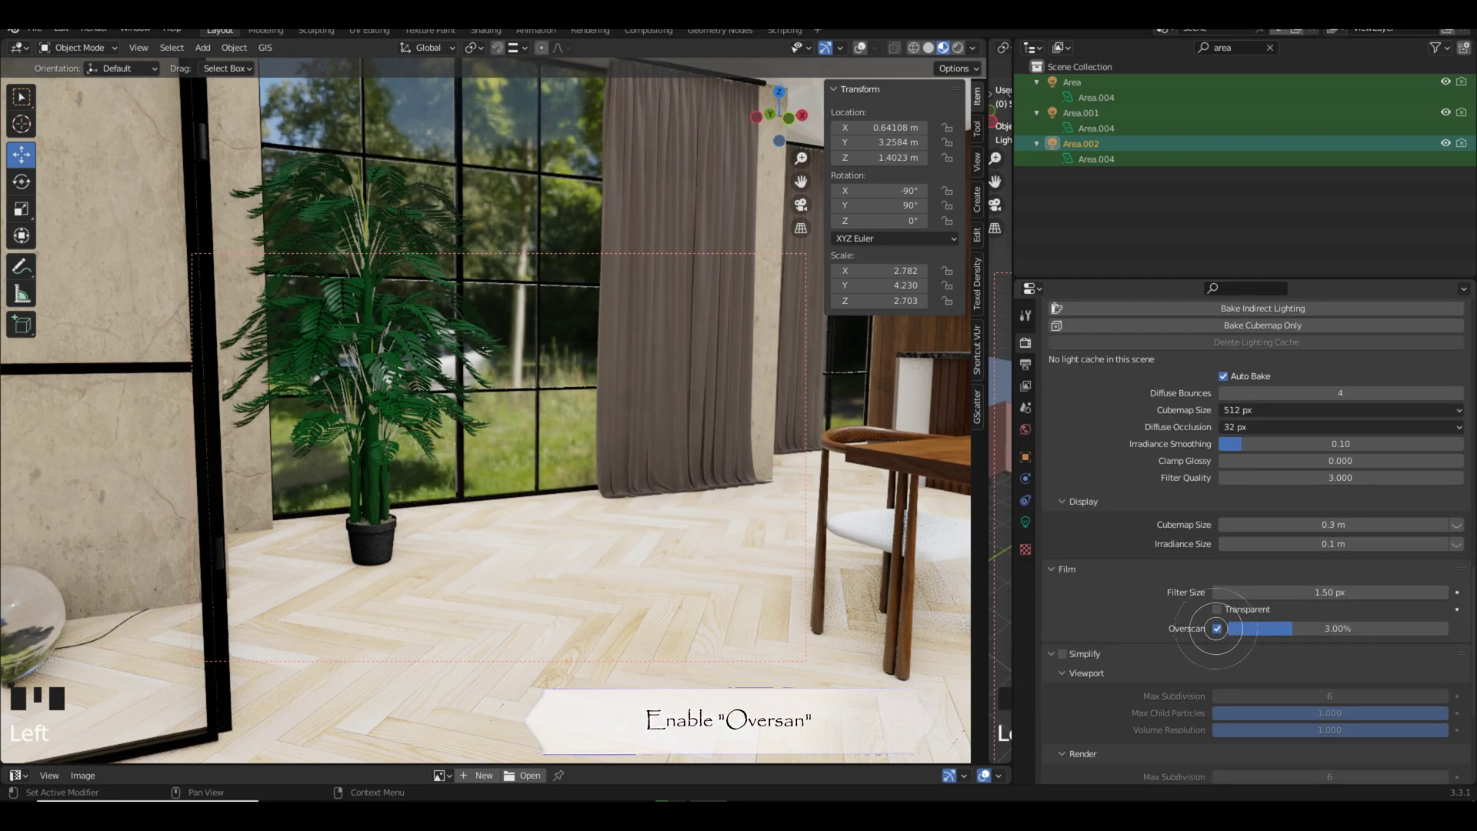
pyautogui.scroll(-6, 1216, 627)
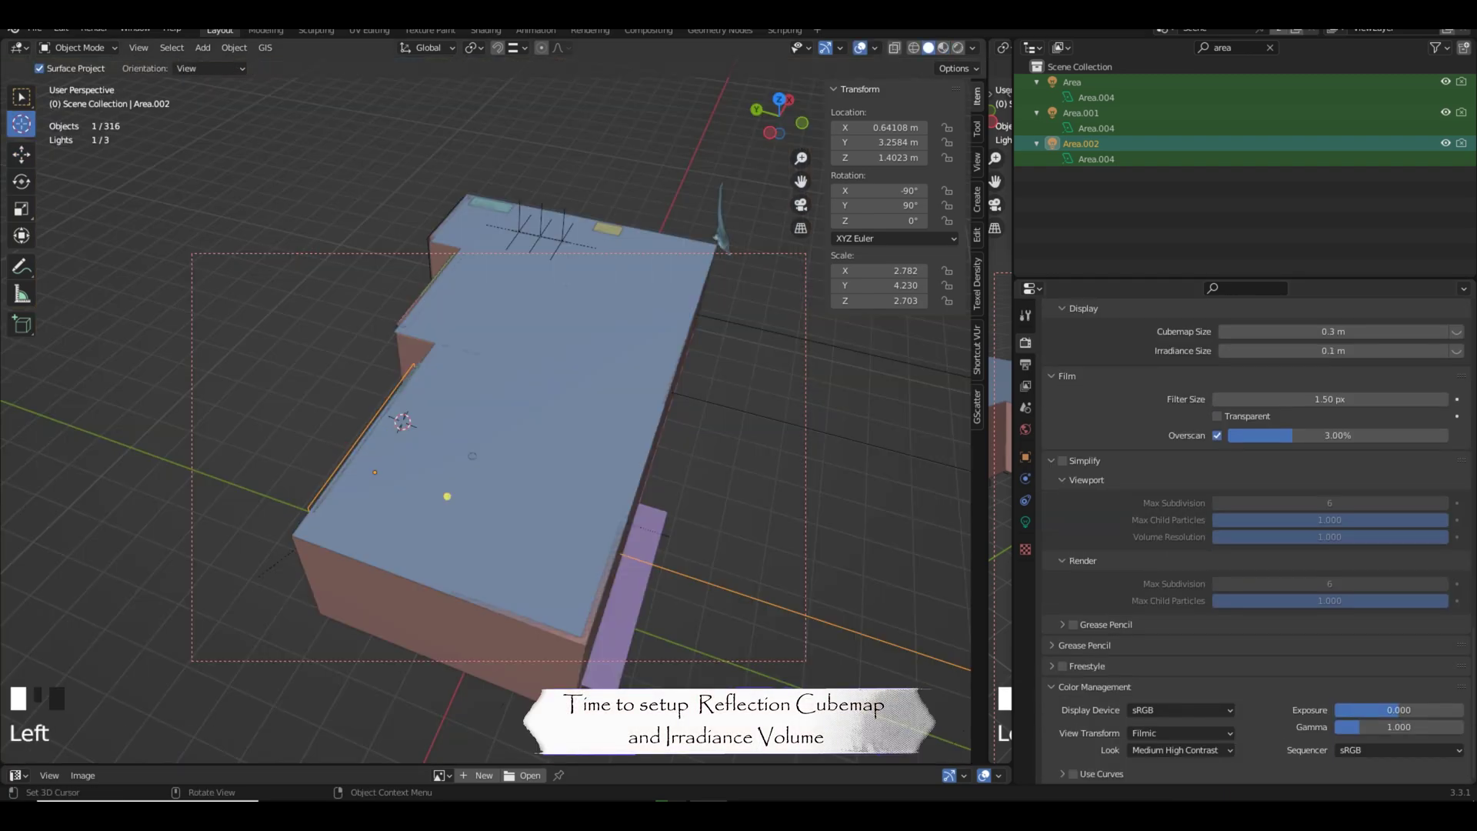
# Add a Reflection Cubemap light probe over the building and set its type to Box.
pyautogui.hotkey('shift', 'a')
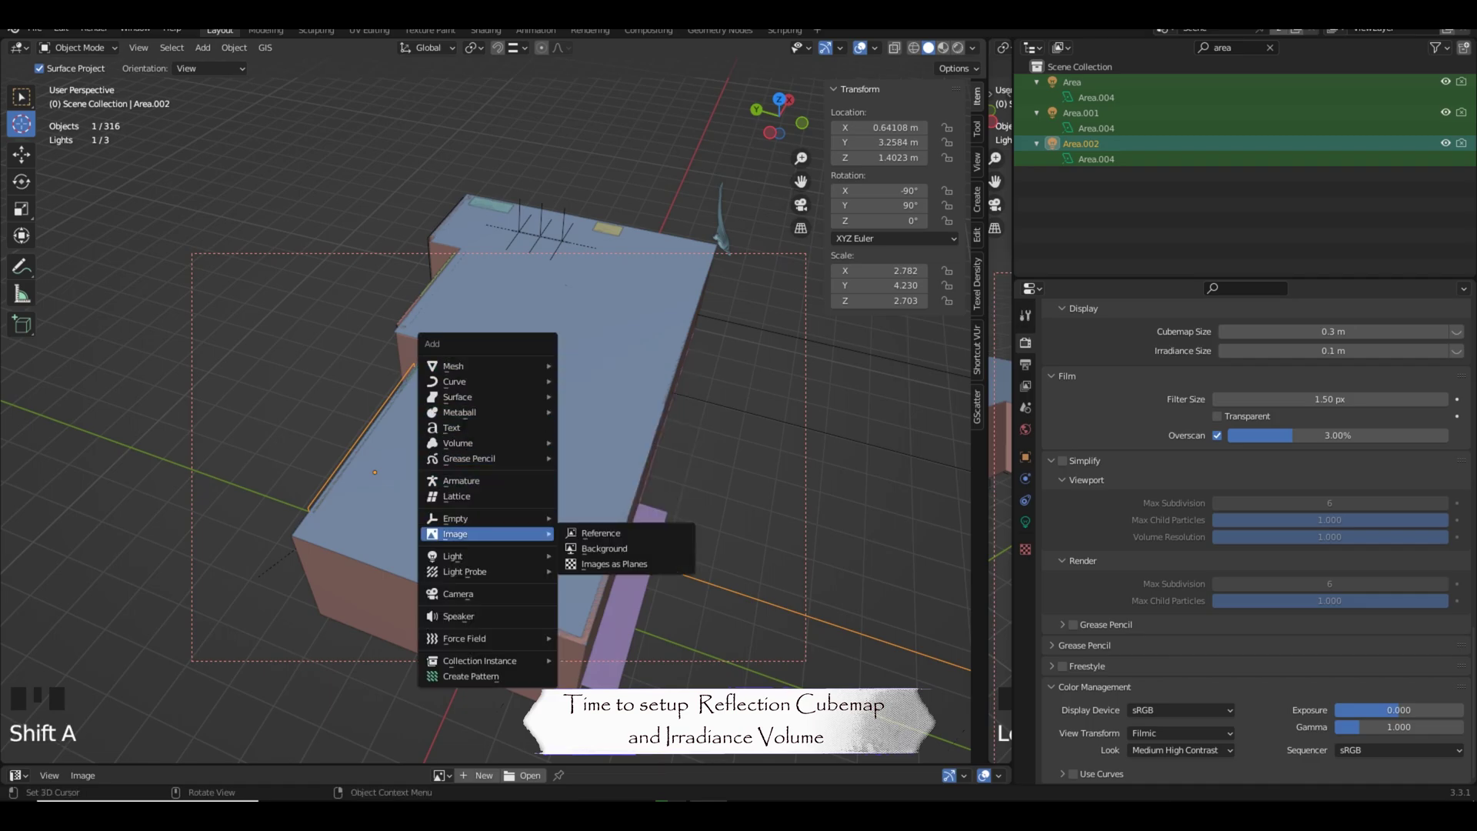
pyautogui.moveTo(477, 555)
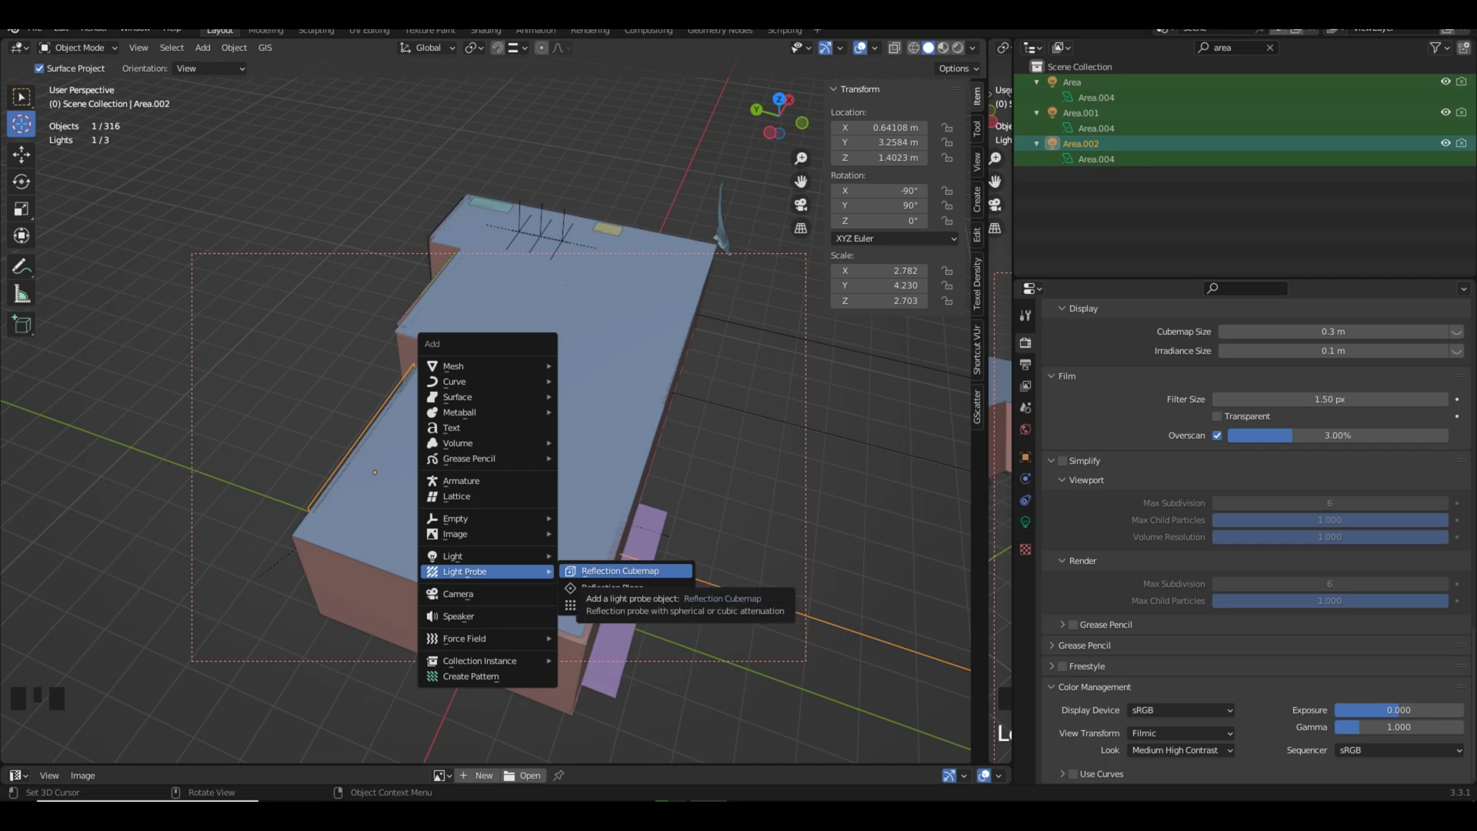
pyautogui.click(619, 570)
pyautogui.scroll(-2, 619, 571)
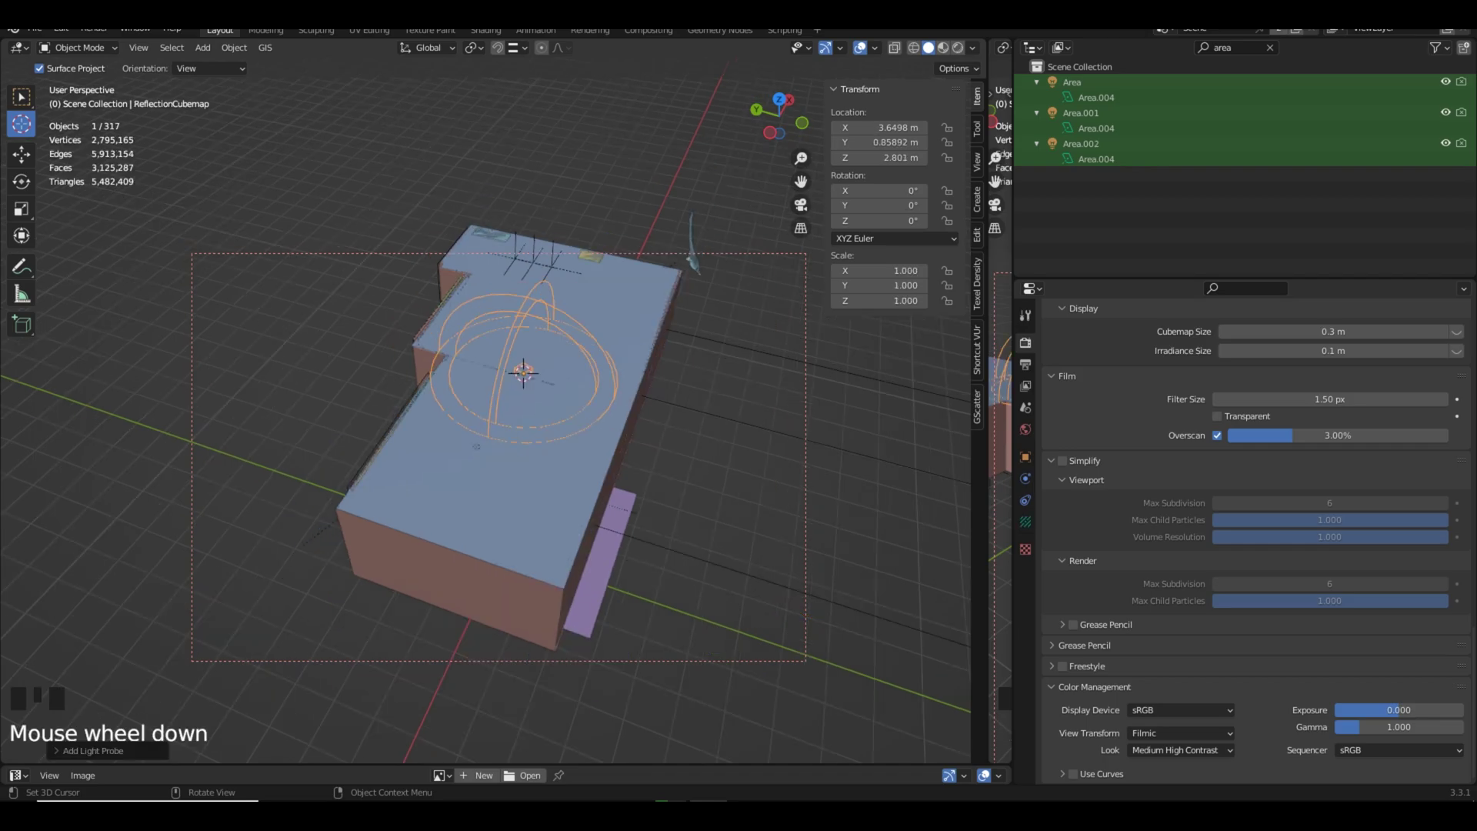
pyautogui.click(1026, 522)
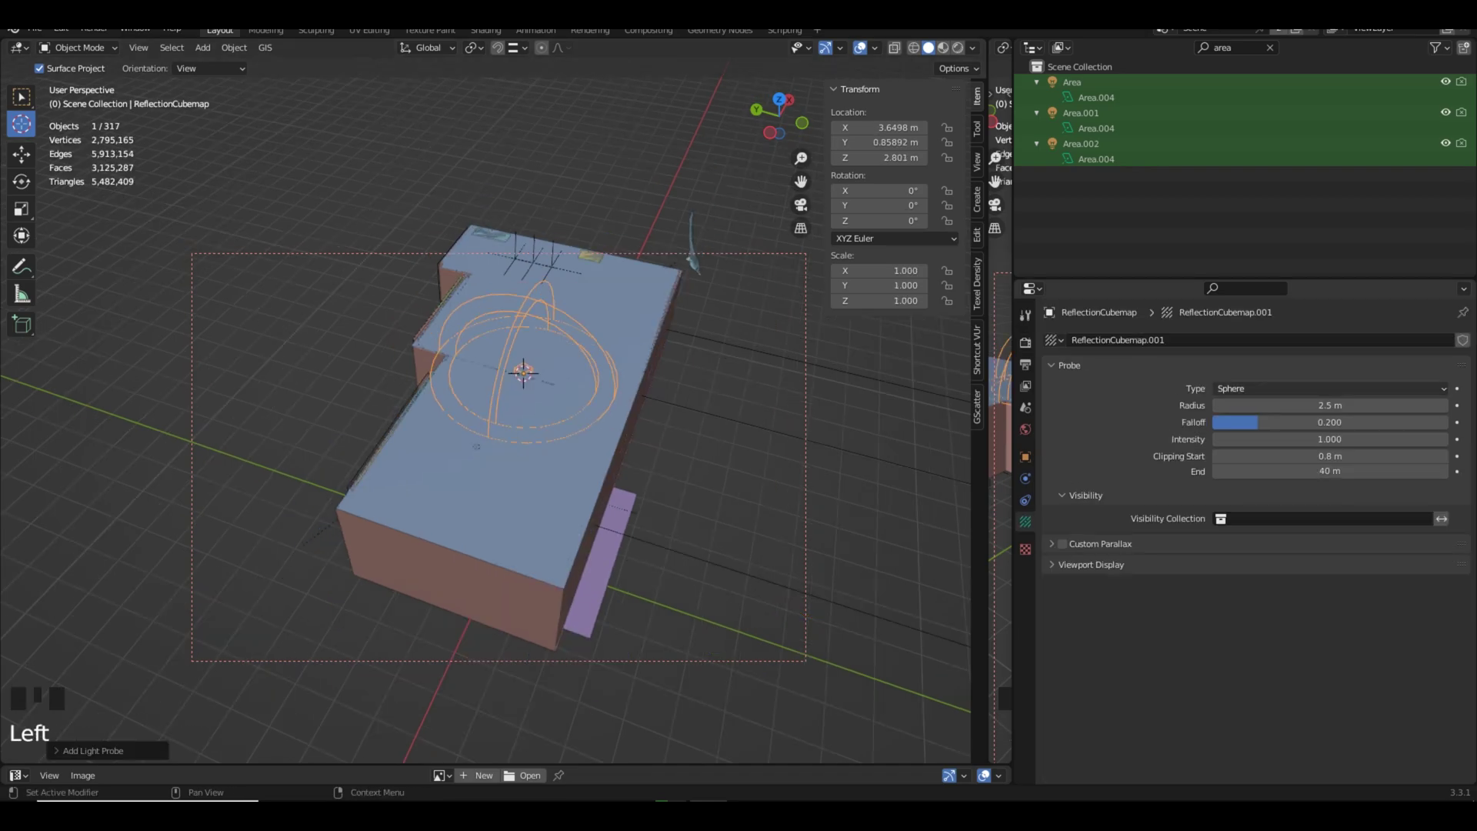
pyautogui.click(1329, 388)
pyautogui.click(1329, 423)
# Lower the cubemap probe to a Z location of about 1.15 m and stretch it over the building's length with an X scale of about 3.06.
pyautogui.moveTo(692, 430); pyautogui.dragTo(569, 393, button='middle')
pyautogui.scroll(1, 569, 392)
pyautogui.moveTo(482, 300); pyautogui.dragTo(482, 364)
pyautogui.press('s')
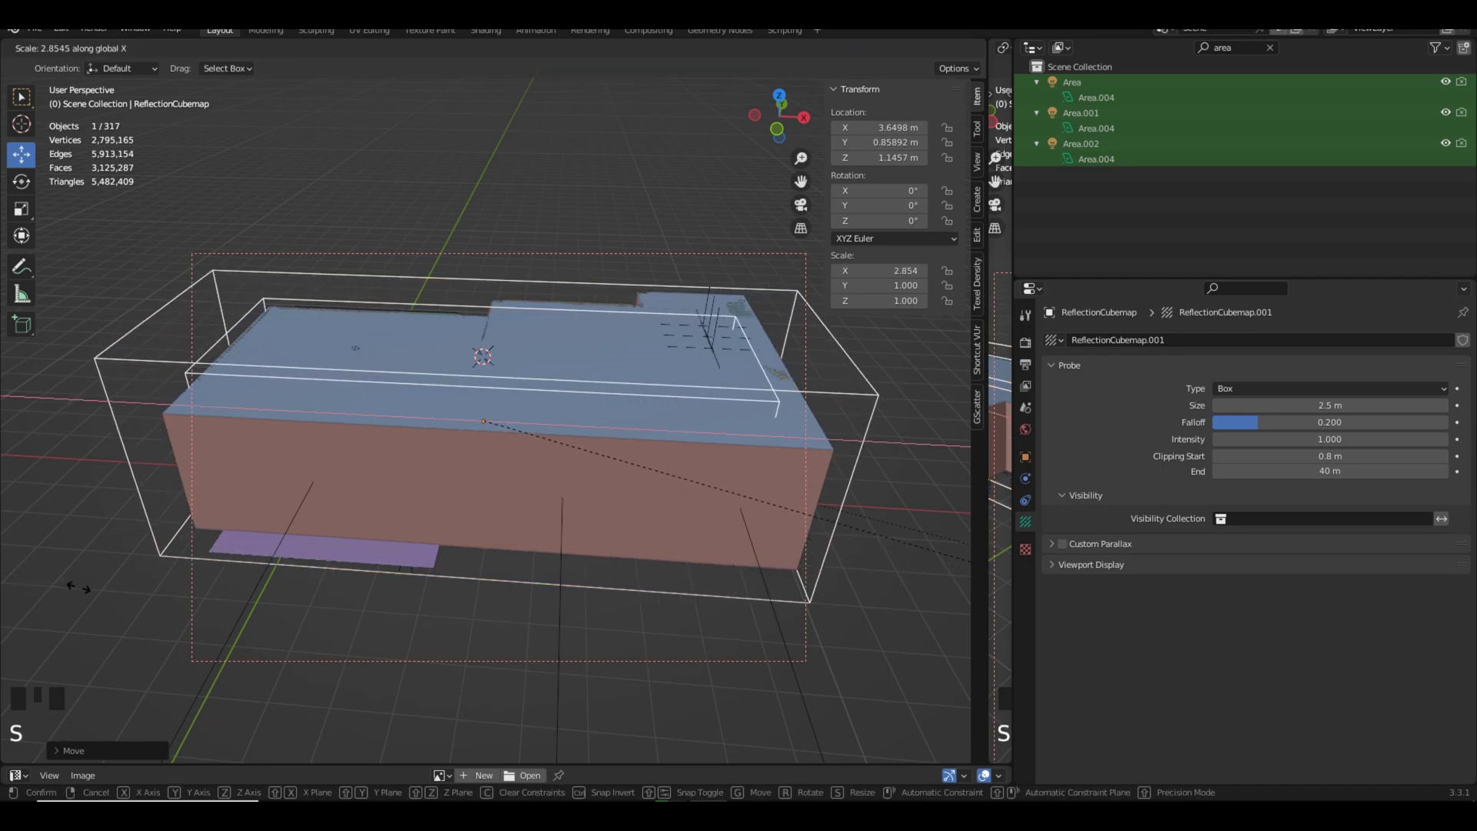
pyautogui.click(91, 590)
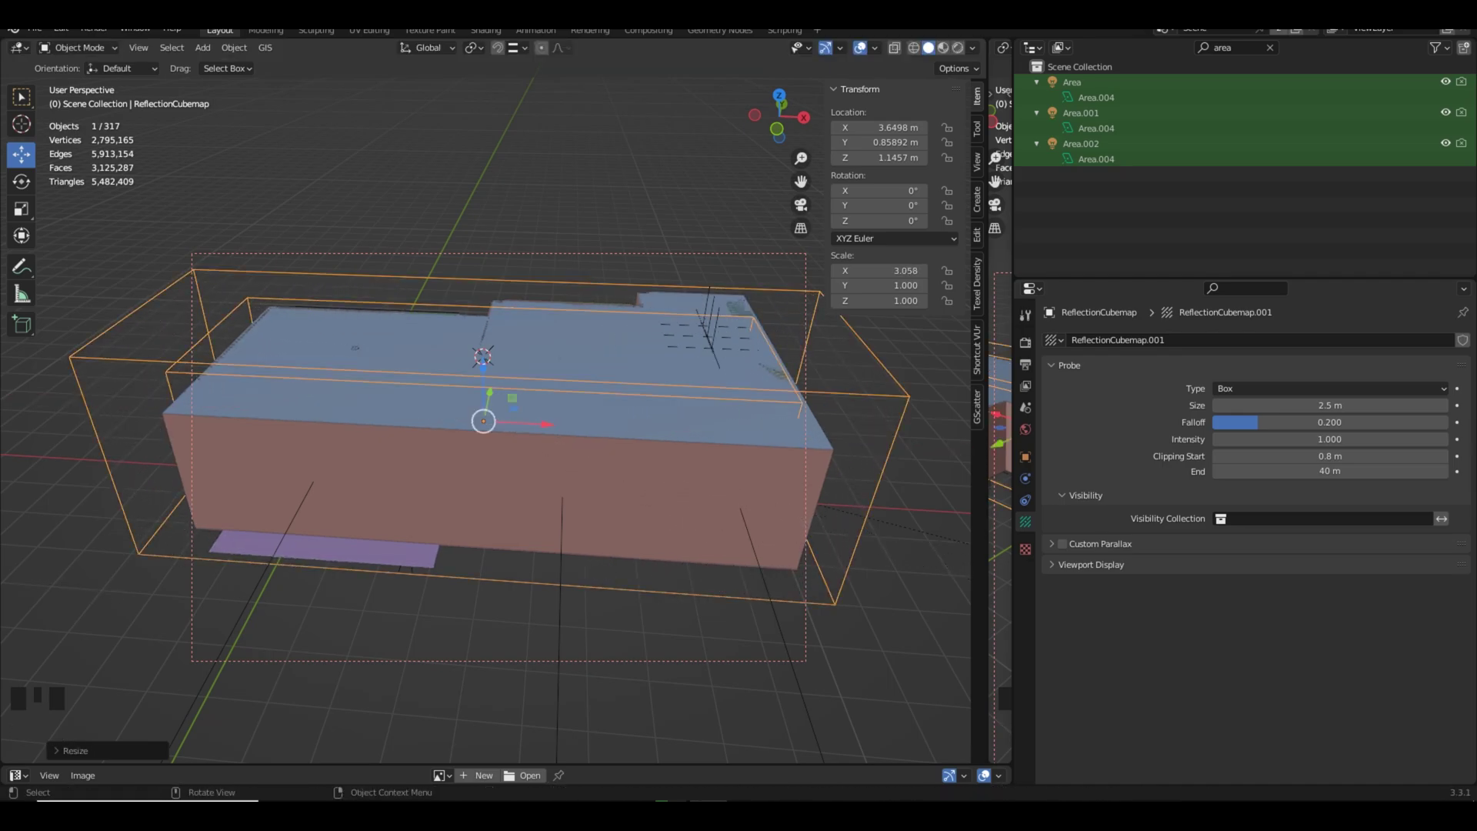
pyautogui.moveTo(546, 424); pyautogui.dragTo(555, 425)
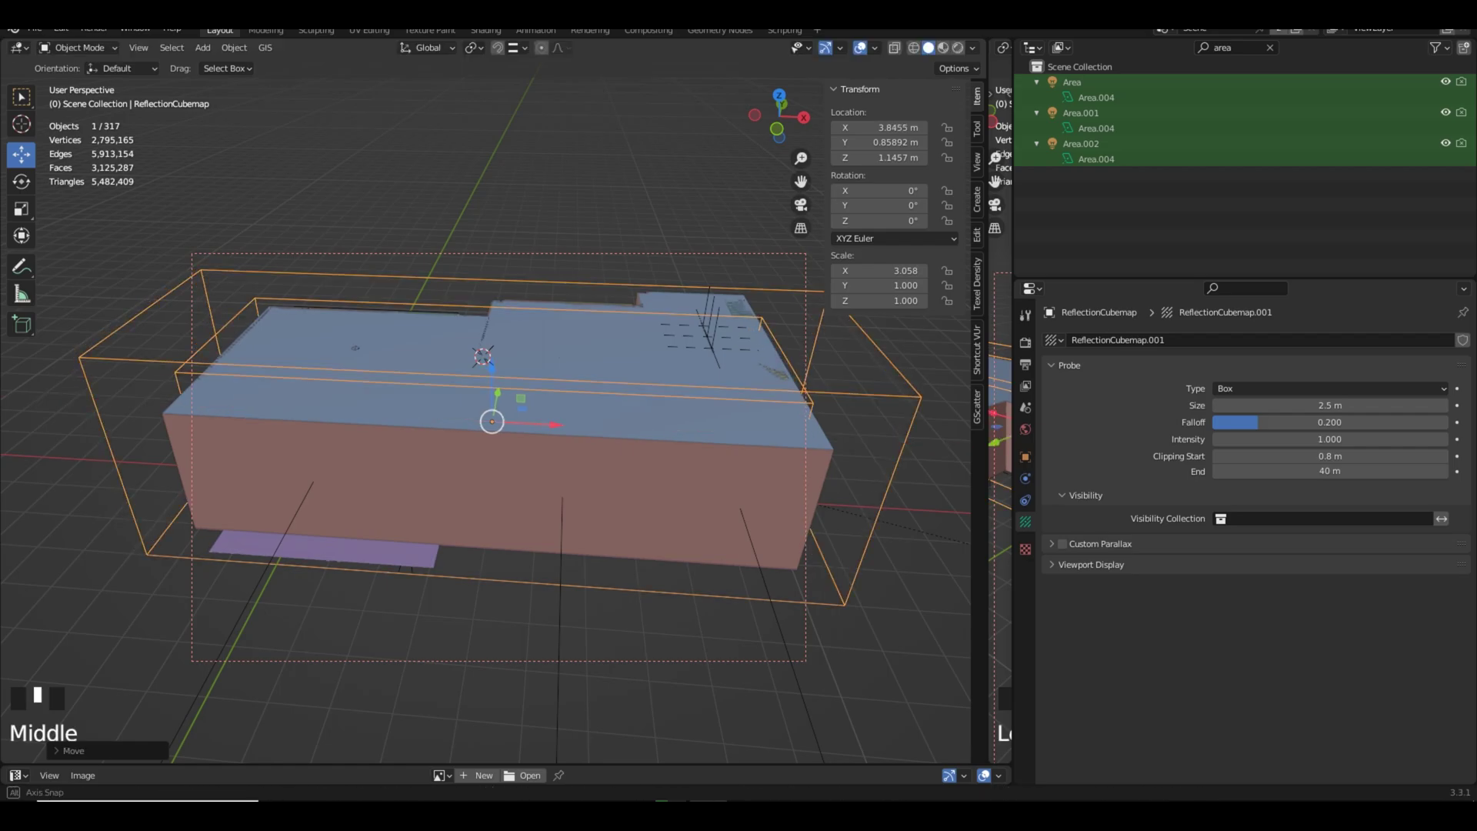
# Widen the cubemap probe along Y in two passes and shift it sideways to cover the building's width.
pyautogui.moveTo(731, 511); pyautogui.dragTo(577, 552, button='middle')
pyautogui.press('s')
pyautogui.press('y')
pyautogui.click(743, 592)
pyautogui.moveTo(515, 407); pyautogui.dragTo(539, 409)
pyautogui.press('s')
pyautogui.press('y')
pyautogui.click(561, 525)
# Refit the cubemap probe's width and height to the building, with a Z scale of 0.8 and a Z location of about 1.36 m.
pyautogui.moveTo(561, 525); pyautogui.dragTo(592, 419, button='middle')
pyautogui.click(139, 48)
pyautogui.moveTo(175, 278)
pyautogui.click(365, 309)
pyautogui.scroll(1, 431, 431)
pyautogui.scroll(-4, 434, 492)
pyautogui.press('s')
pyautogui.press('y')
pyautogui.click(601, 459)
pyautogui.moveTo(483, 346); pyautogui.dragTo(483, 336)
pyautogui.press('s')
pyautogui.press('z')
pyautogui.click(591, 468)
# Trim the cubemap probe to a Y scale of about 1.86 and recentre it at a Y location of about 1.54 m.
pyautogui.moveTo(483, 336); pyautogui.dragTo(785, 377, button='middle')
pyautogui.moveTo(508, 393); pyautogui.dragTo(516, 462, button='middle')
pyautogui.press('s')
pyautogui.press('y')
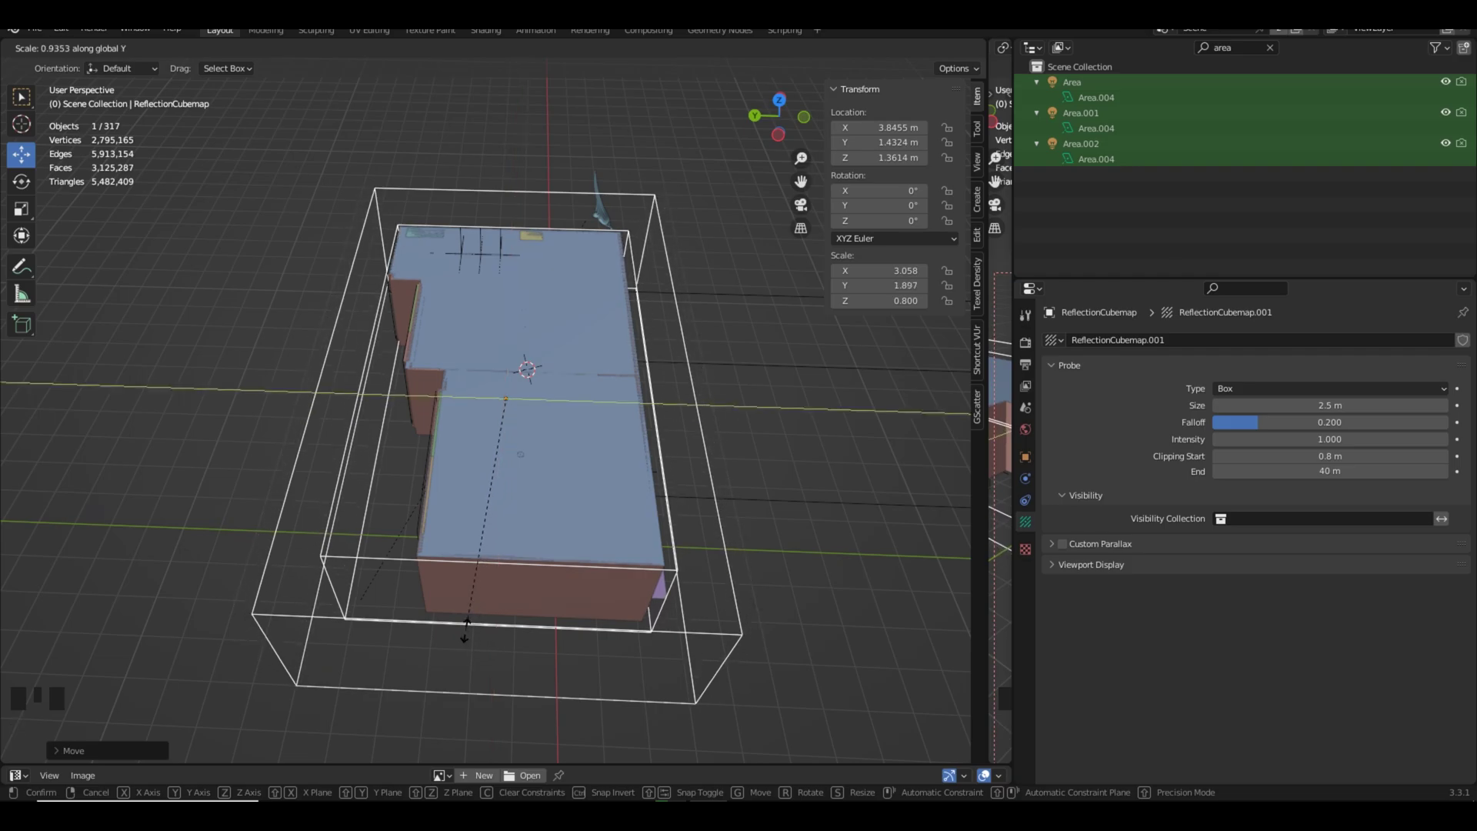
pyautogui.click(465, 629)
pyautogui.moveTo(464, 629); pyautogui.dragTo(511, 615, button='middle')
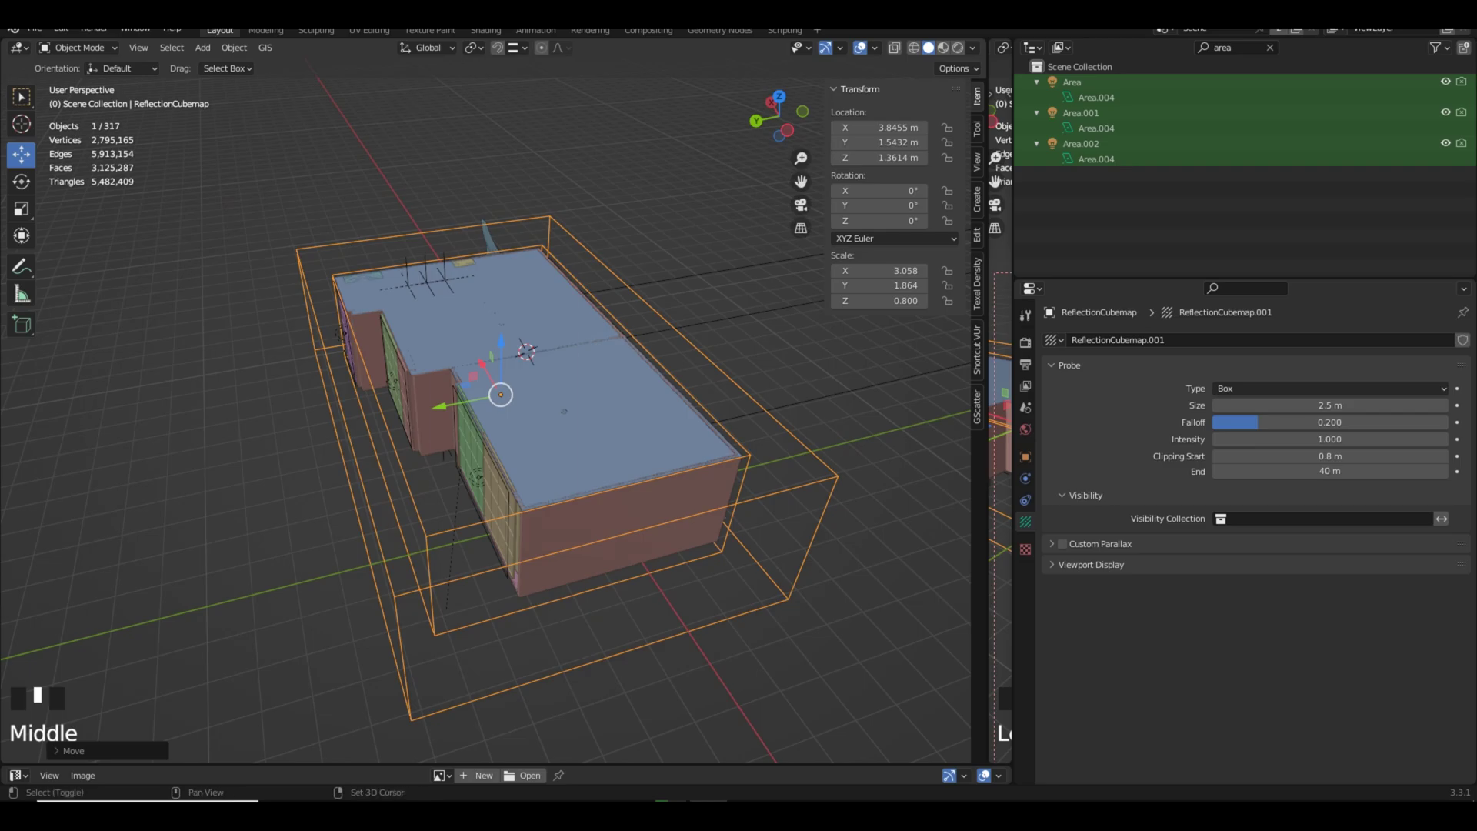
# Add an Irradiance Volume light probe, scale it evenly to about 1.93 and lower it to a Z location of about 1.18 m.
pyautogui.click(634, 499)
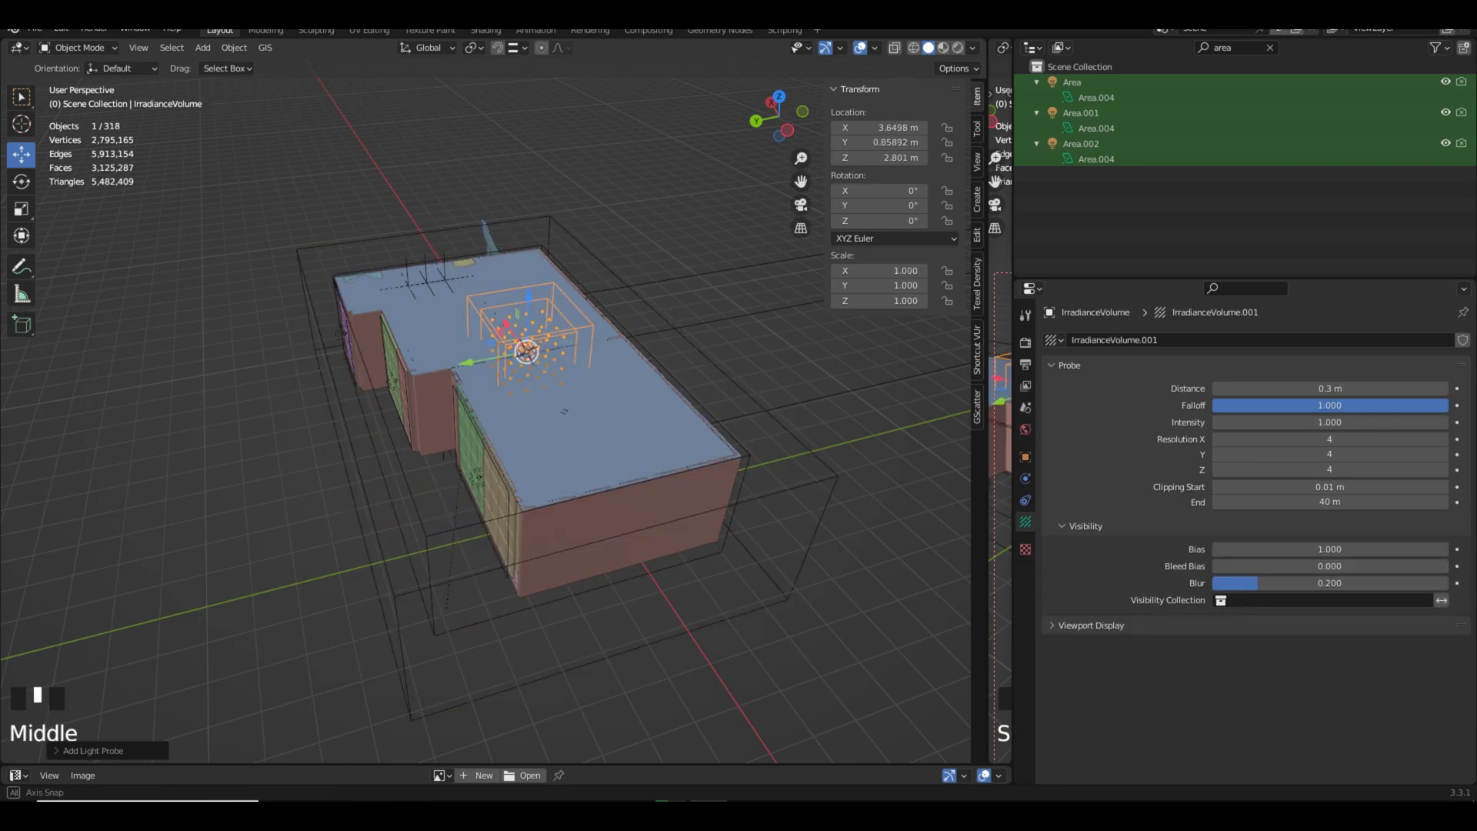
pyautogui.moveTo(550, 488); pyautogui.dragTo(667, 430, button='middle')
pyautogui.press('s')
pyautogui.click(815, 504)
pyautogui.moveTo(816, 503); pyautogui.dragTo(832, 471, button='middle')
pyautogui.press('g')
pyautogui.press('z')
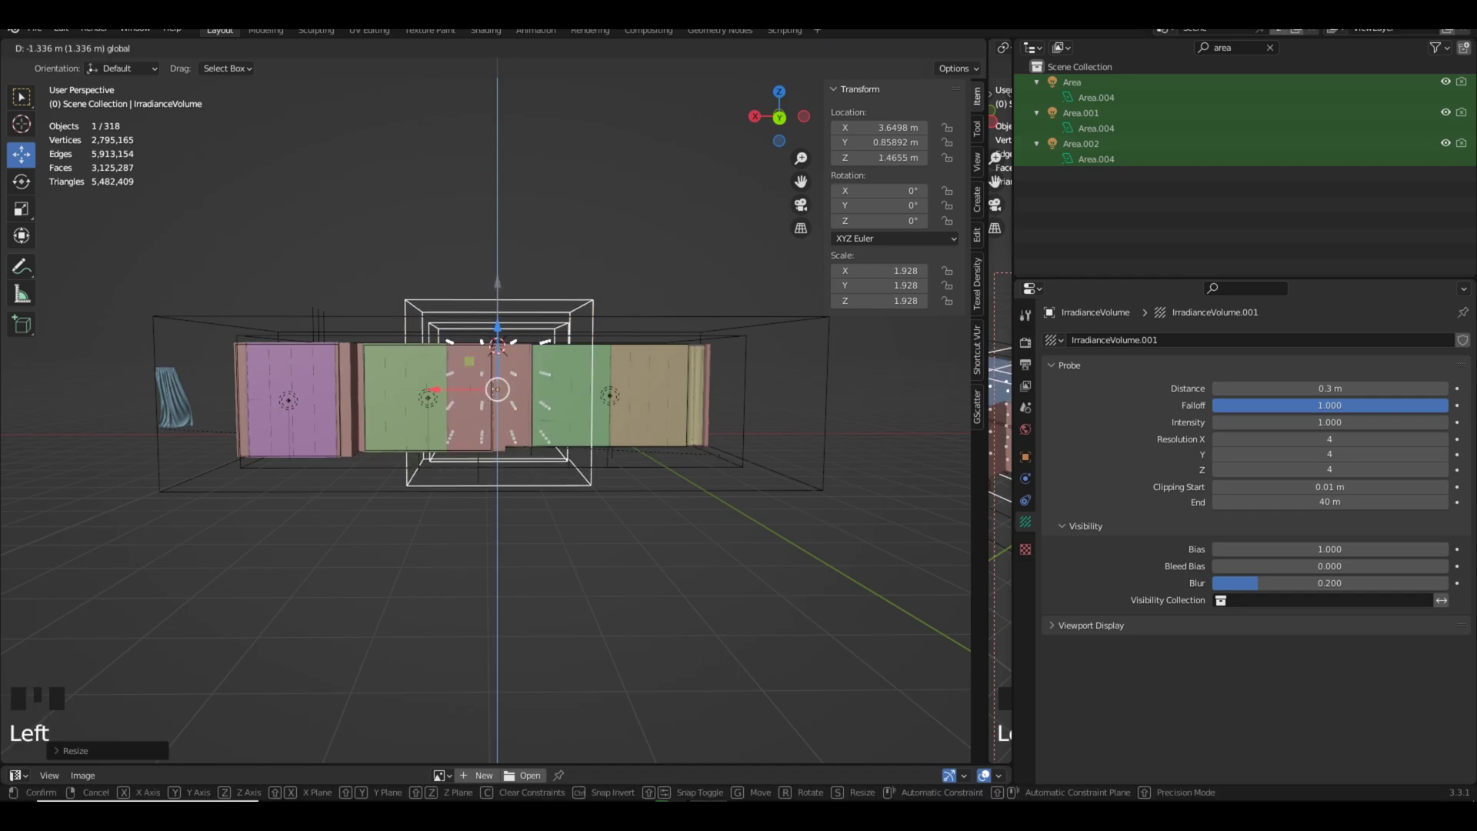
pyautogui.click(679, 474)
# Stretch the irradiance volume along the building to an X scale of about 6.29 and centre it at an X location of about 4 m.
pyautogui.press('s')
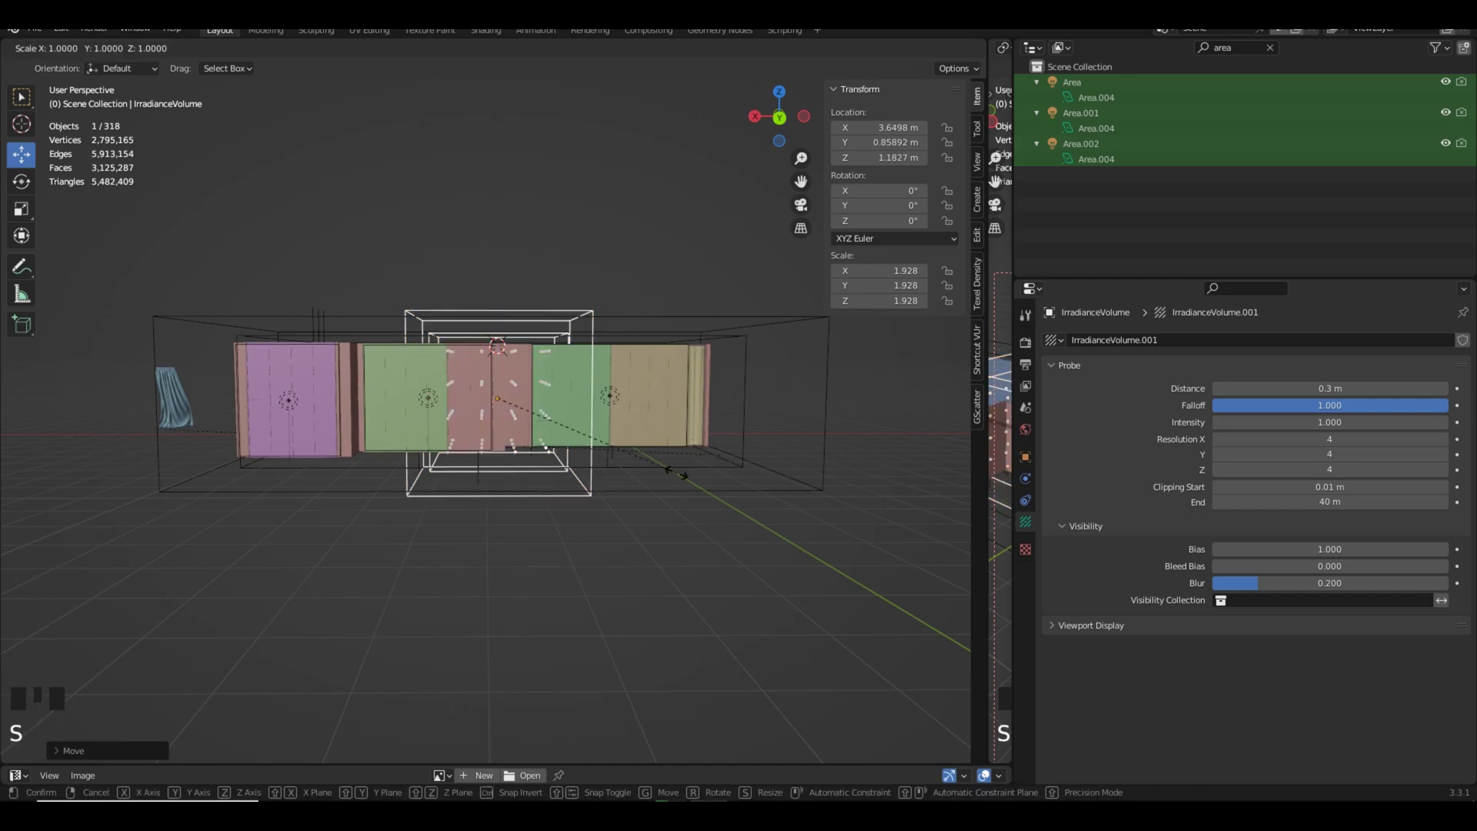
pyautogui.click(132, 524)
pyautogui.moveTo(139, 526); pyautogui.dragTo(161, 600, button='middle')
pyautogui.moveTo(432, 388); pyautogui.dragTo(422, 389)
pyautogui.moveTo(449, 462); pyautogui.dragTo(514, 523, button='middle')
# Widen the irradiance volume to a Y scale of about 3.77 and centre it at a Y location of about 1.57 m.
pyautogui.press('s')
pyautogui.press('y')
pyautogui.click(555, 644)
pyautogui.moveTo(494, 419); pyautogui.dragTo(512, 449)
pyautogui.moveTo(512, 452); pyautogui.dragTo(623, 399, button='middle')
pyautogui.press('s')
pyautogui.press('y')
pyautogui.click(560, 487)
pyautogui.moveTo(549, 407); pyautogui.dragTo(546, 408)
pyautogui.moveTo(548, 408)
pyautogui.mouseDown(button='middle')
pyautogui.moveTo(446, 397)
pyautogui.moveTo(538, 362)
pyautogui.mouseUp(button='middle')
# Bake the Eevee indirect lighting for the cubemap and irradiance probes.
pyautogui.scroll(3, 508, 373)
pyautogui.scroll(2, 541, 356)
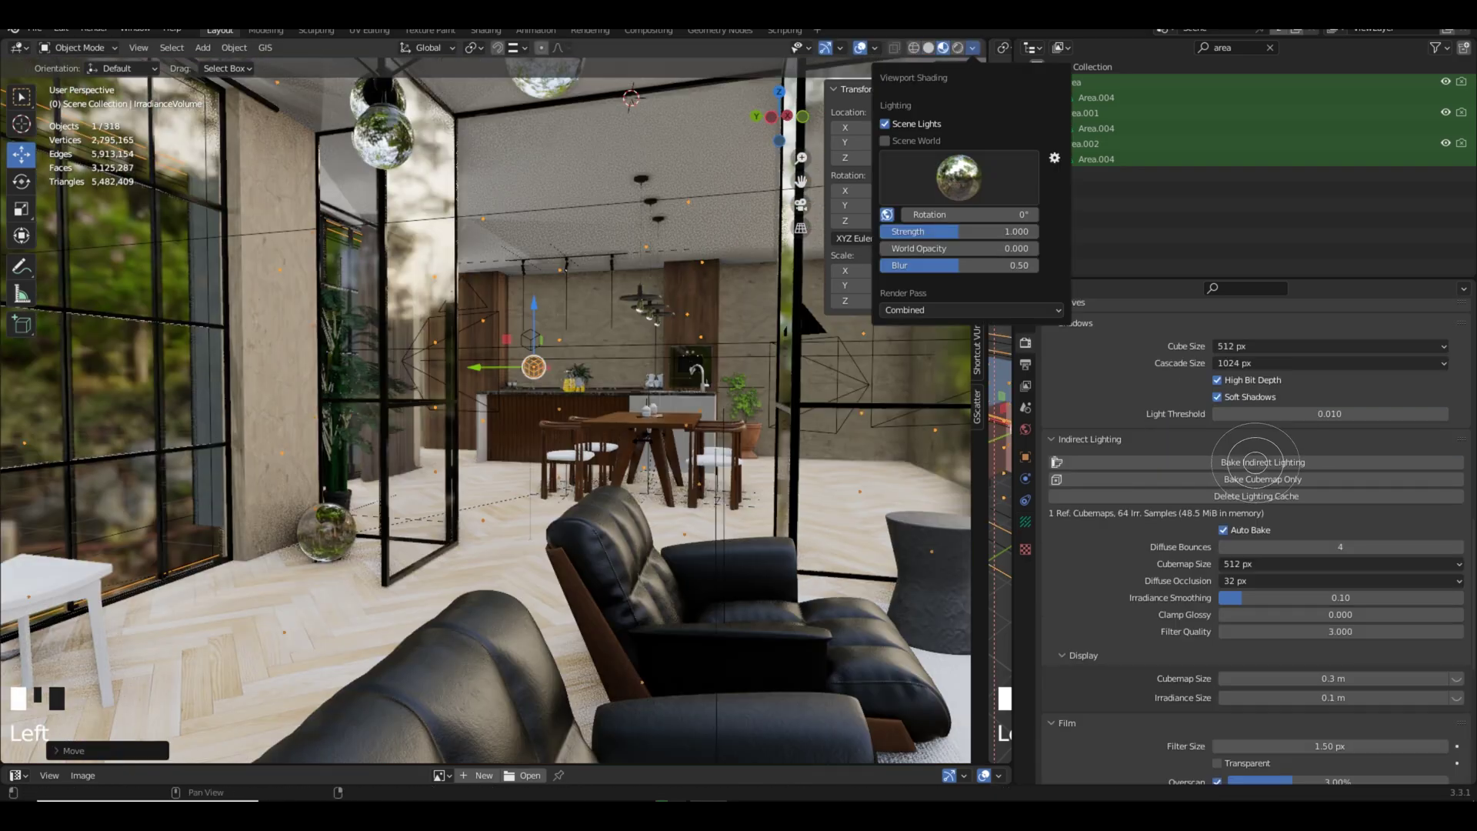
pyautogui.click(1255, 461)
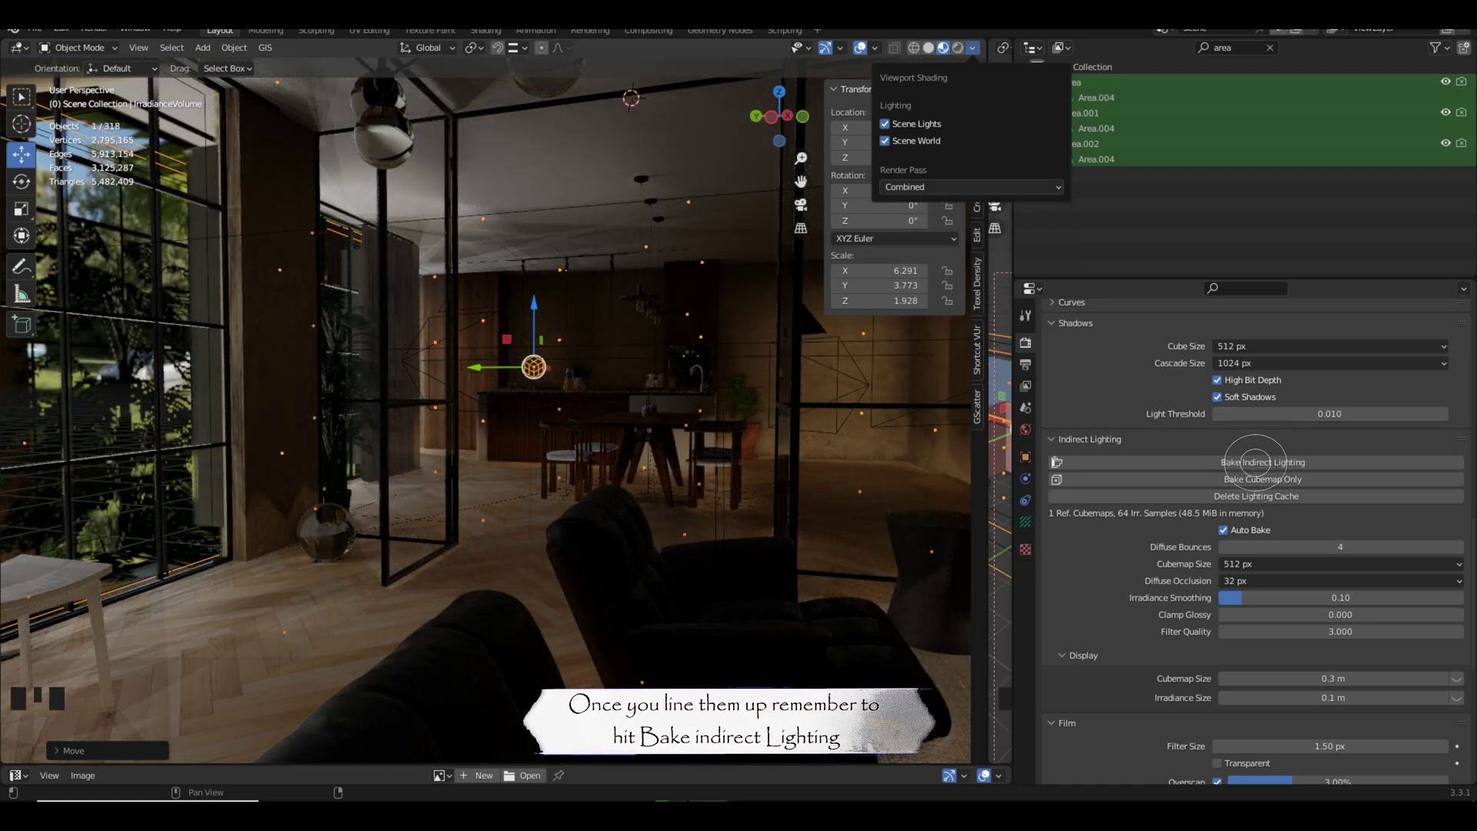
# Switch the render engine to Cycles and check the window corner in the rendered viewport.
pyautogui.scroll(3, 492, 415)
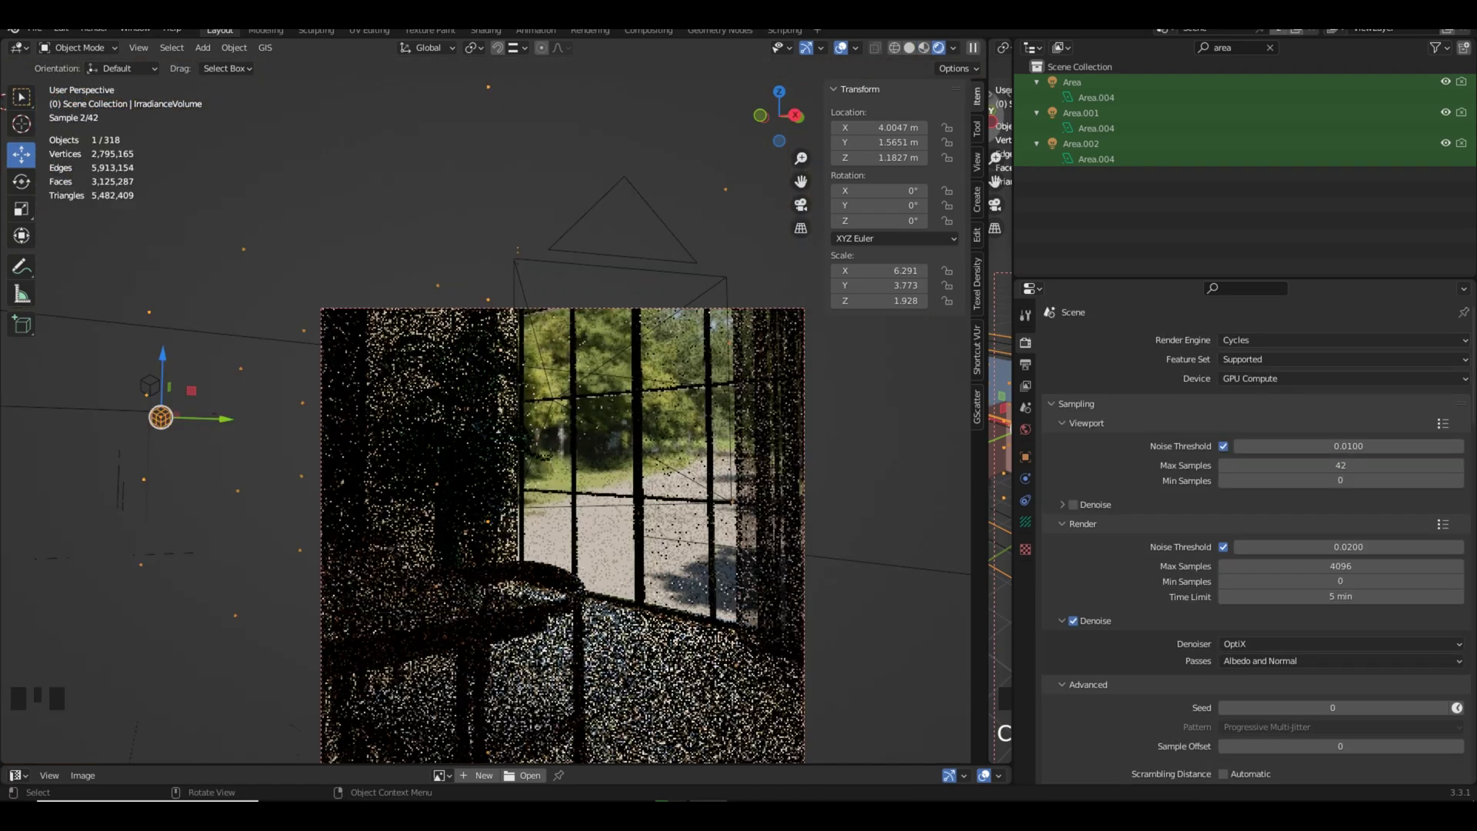
pyautogui.moveTo(493, 415); pyautogui.dragTo(690, 424, button='middle')
pyautogui.scroll(-2, 493, 415)
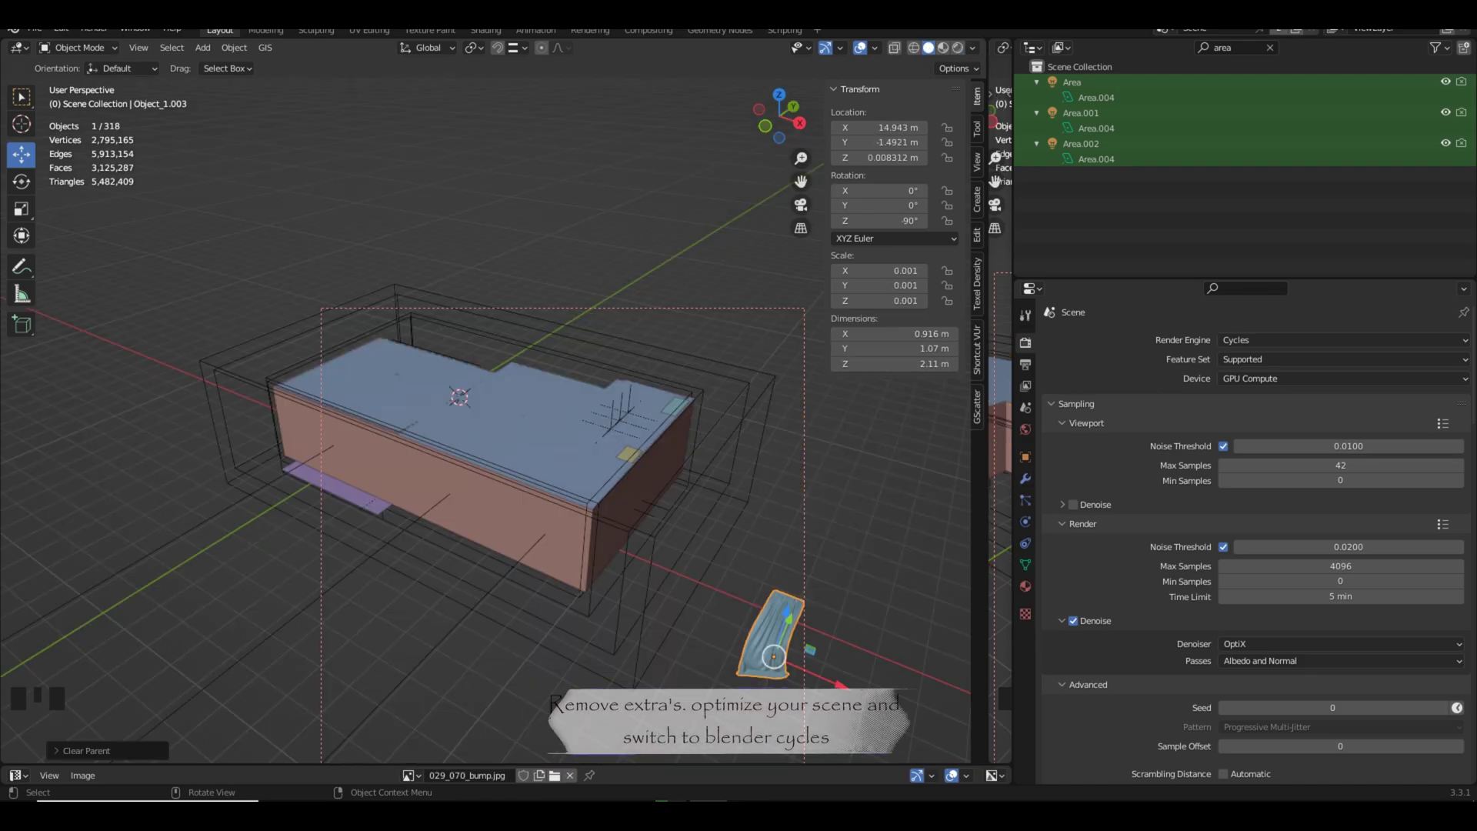
# Delete the stray curtain-like object Object_1.003 standing outside the building.
pyautogui.scroll(-2, 492, 415)
pyautogui.scroll(2, 492, 415)
pyautogui.scroll(-1, 492, 416)
pyautogui.moveTo(492, 415); pyautogui.dragTo(507, 408, button='middle')
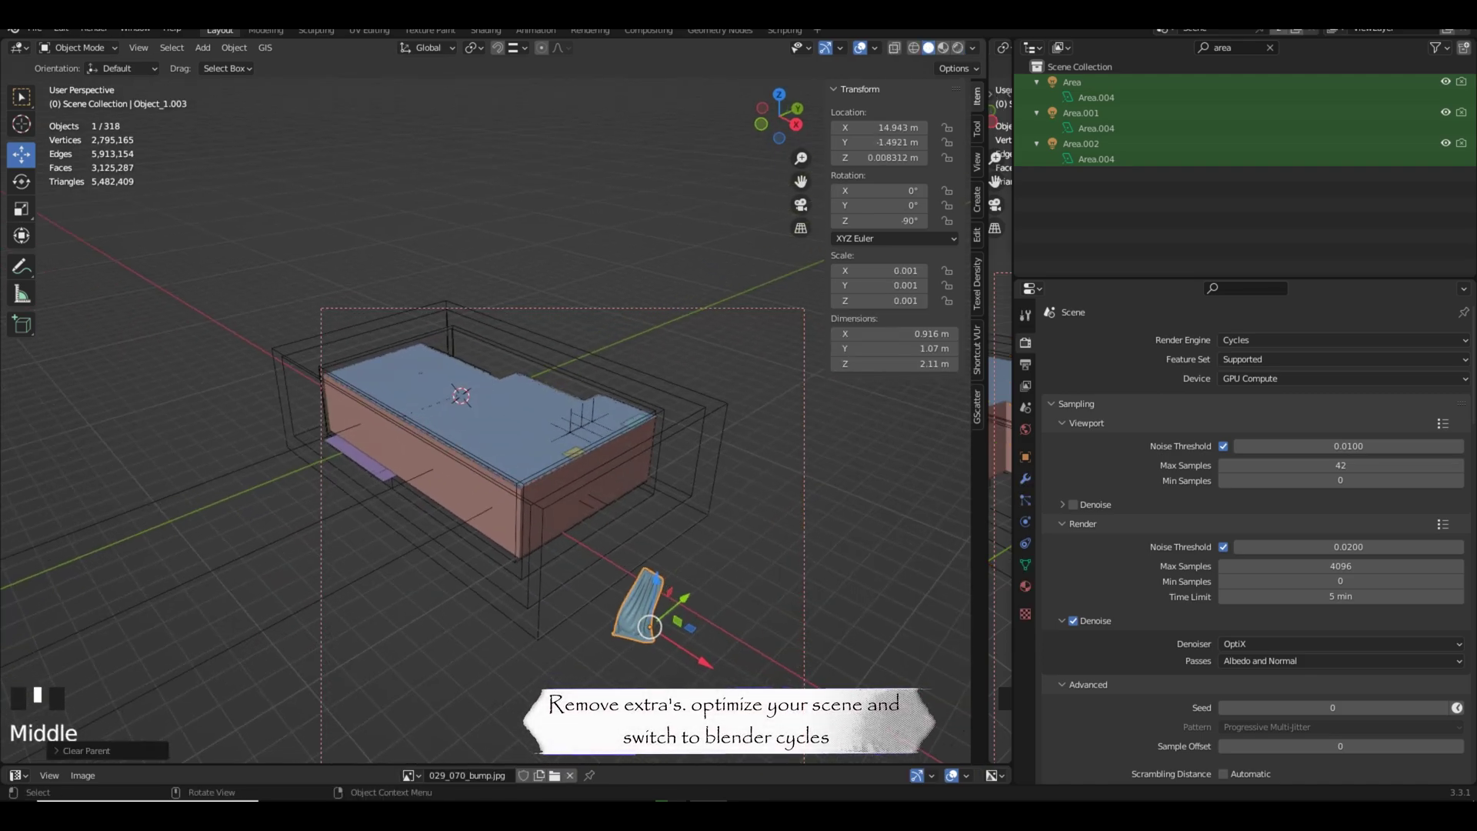
pyautogui.click(638, 608)
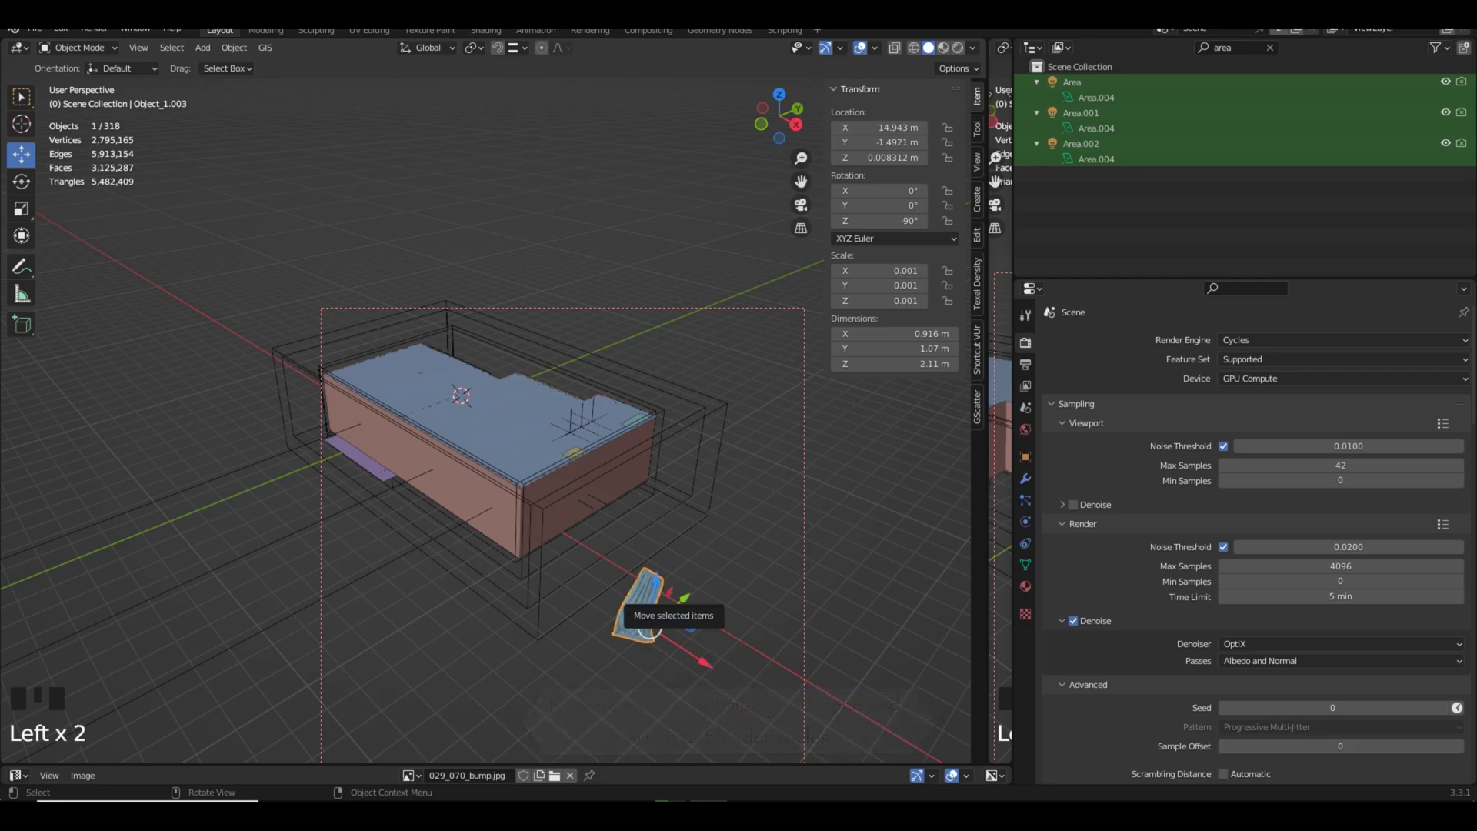
pyautogui.press('Delete')
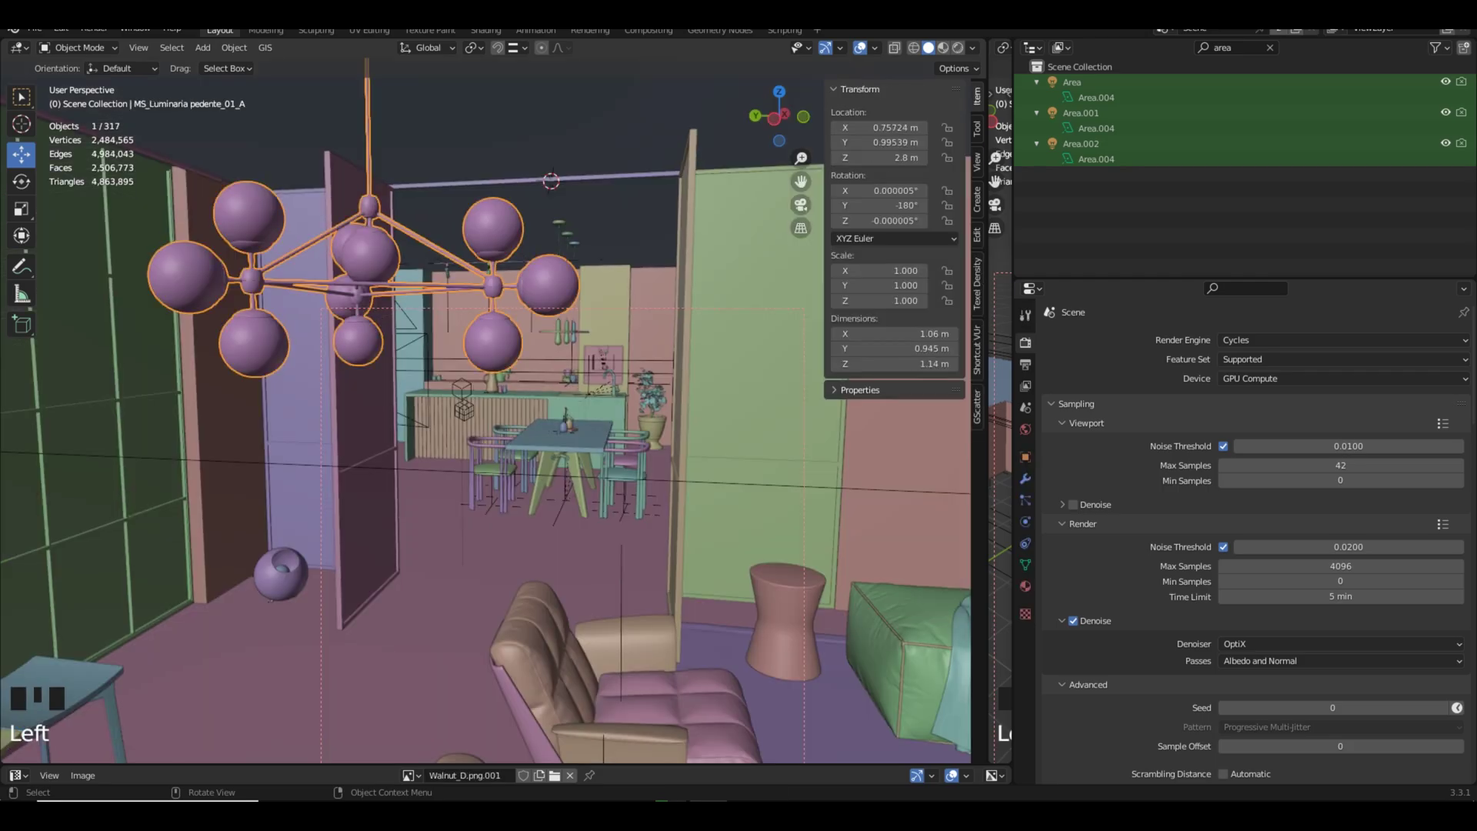
# Reduce the pendant chandelier's mesh by applying Limited Dissolve to all of its geometry.
pyautogui.press('Tab')
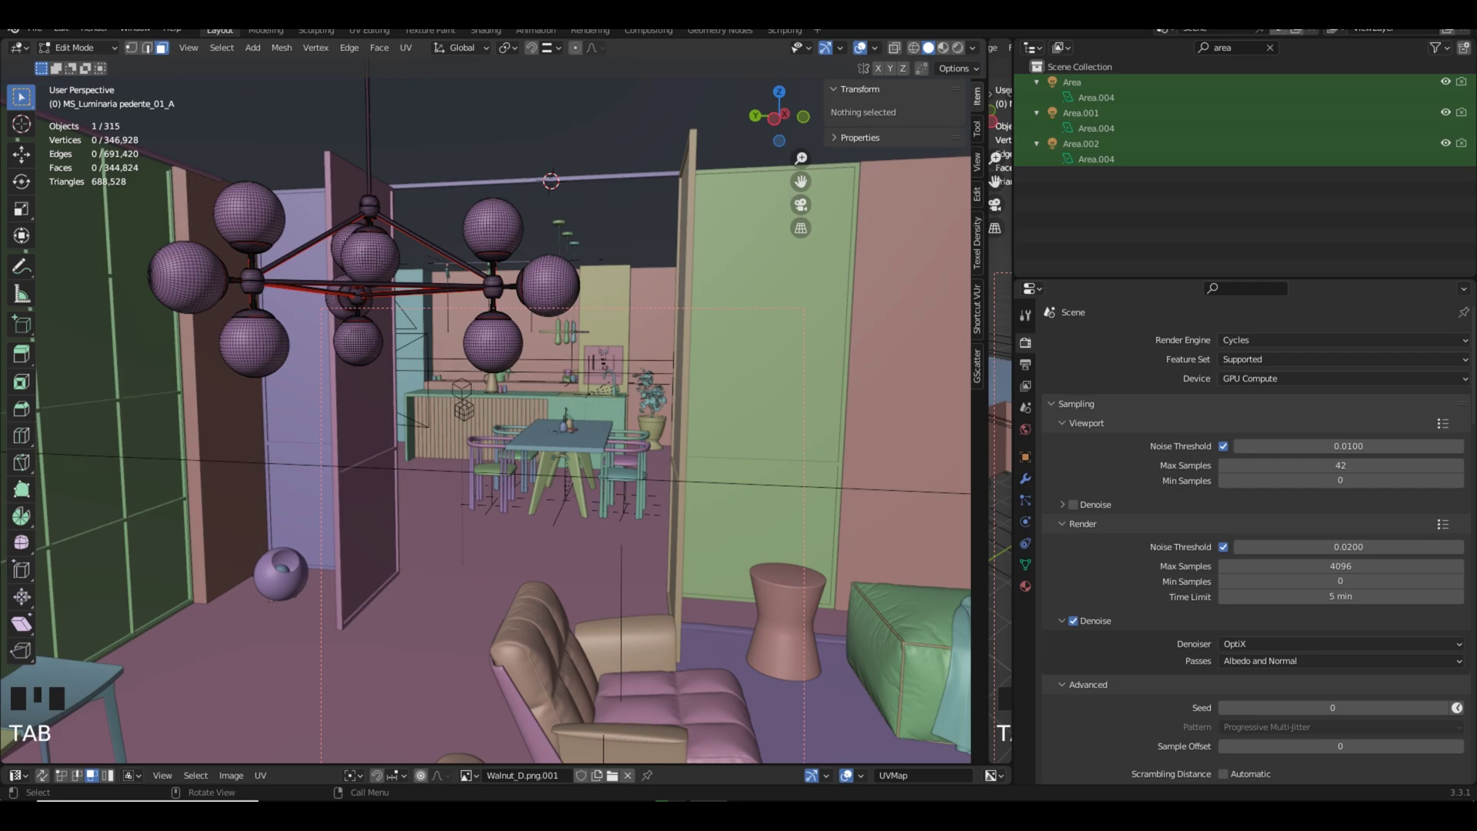
pyautogui.press('a')
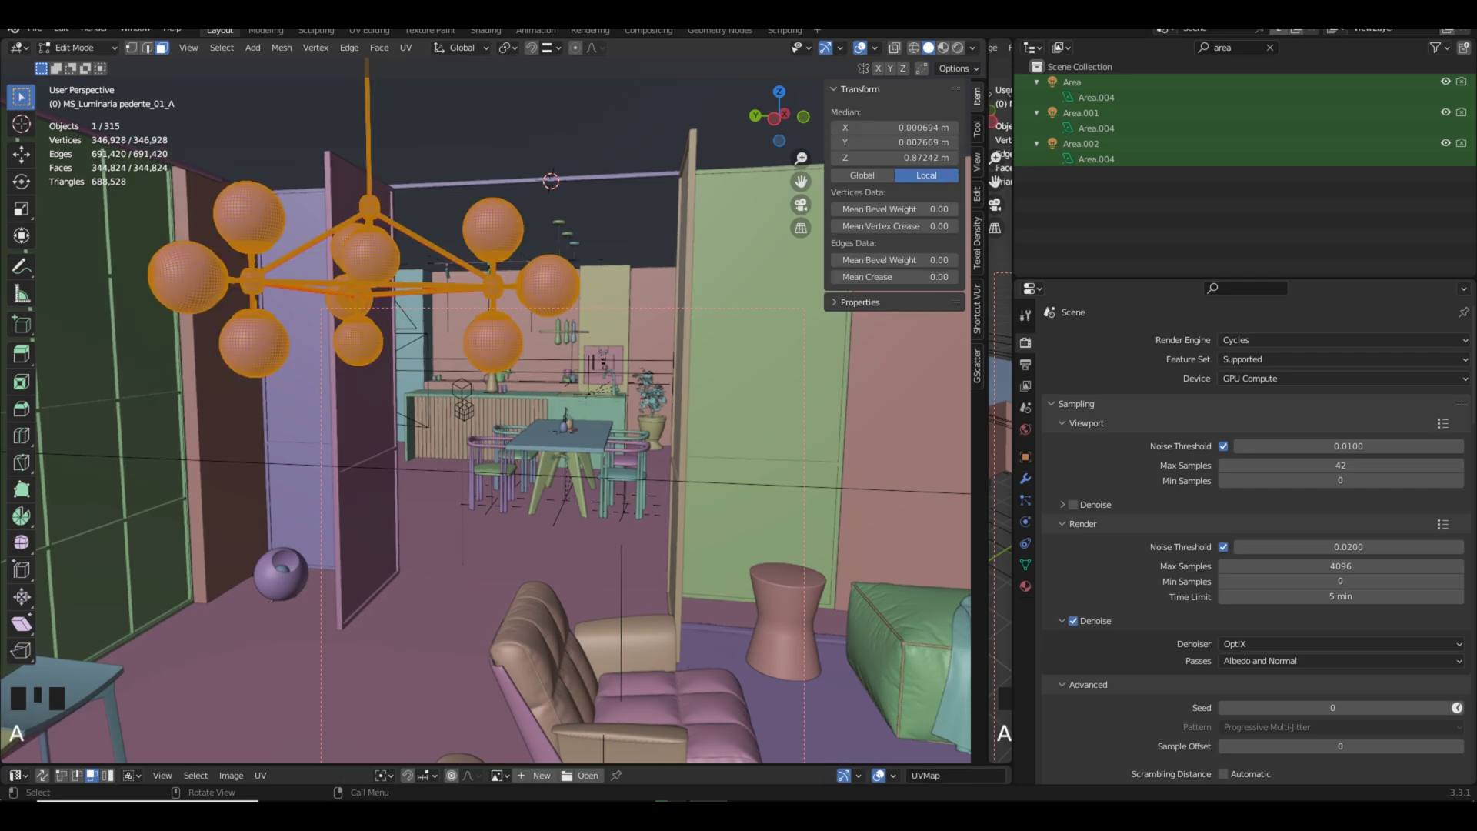
pyautogui.scroll(2, 462, 370)
pyautogui.keyDown('shift'); pyautogui.moveTo(430, 308); pyautogui.dragTo(692, 569, button='middle'); pyautogui.keyUp('shift')
pyautogui.keyDown('shift'); pyautogui.moveTo(600, 508); pyautogui.dragTo(646, 538, button='middle'); pyautogui.keyUp('shift')
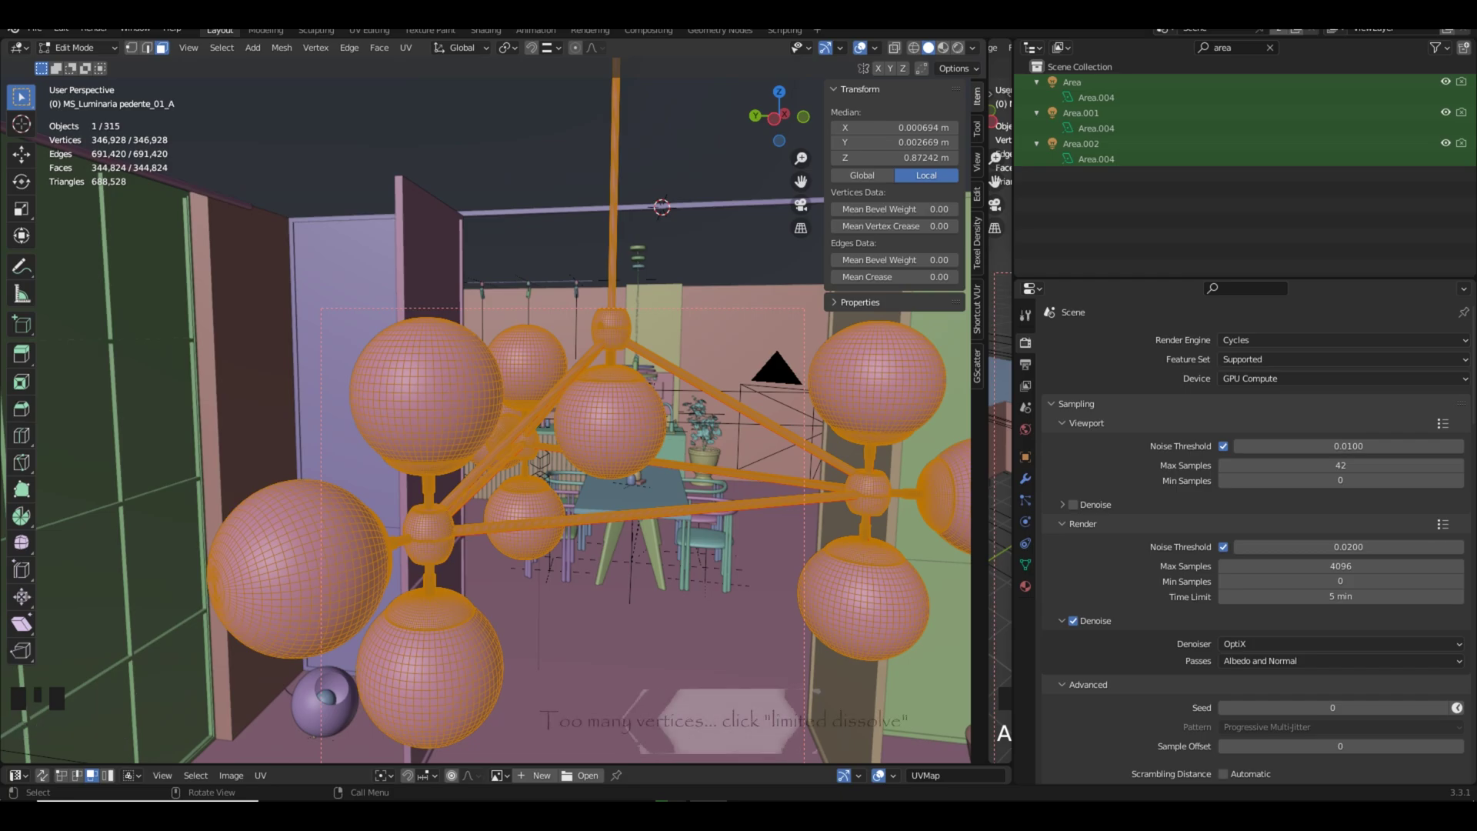
pyautogui.press('Delete')
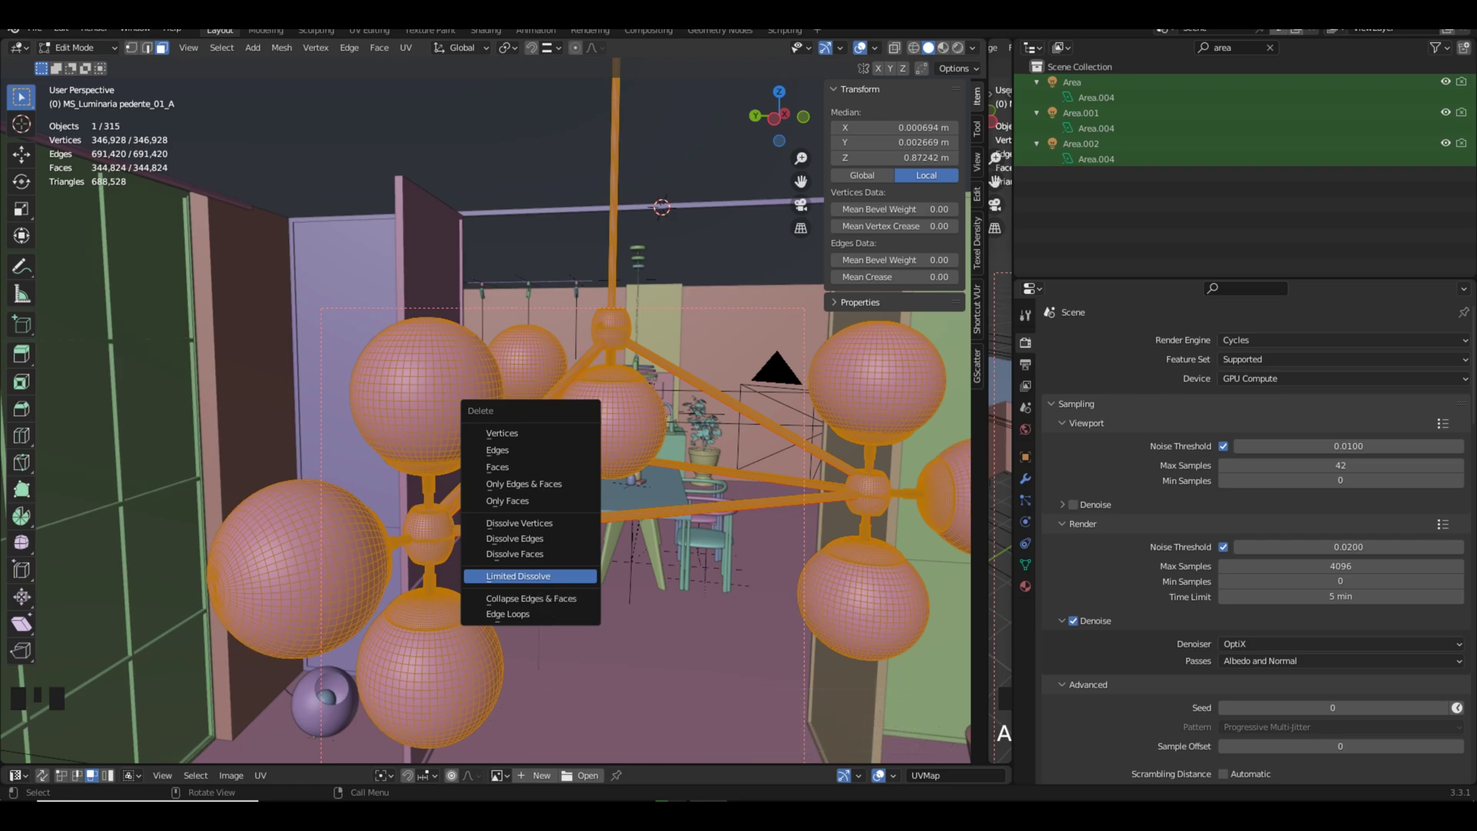
pyautogui.click(518, 576)
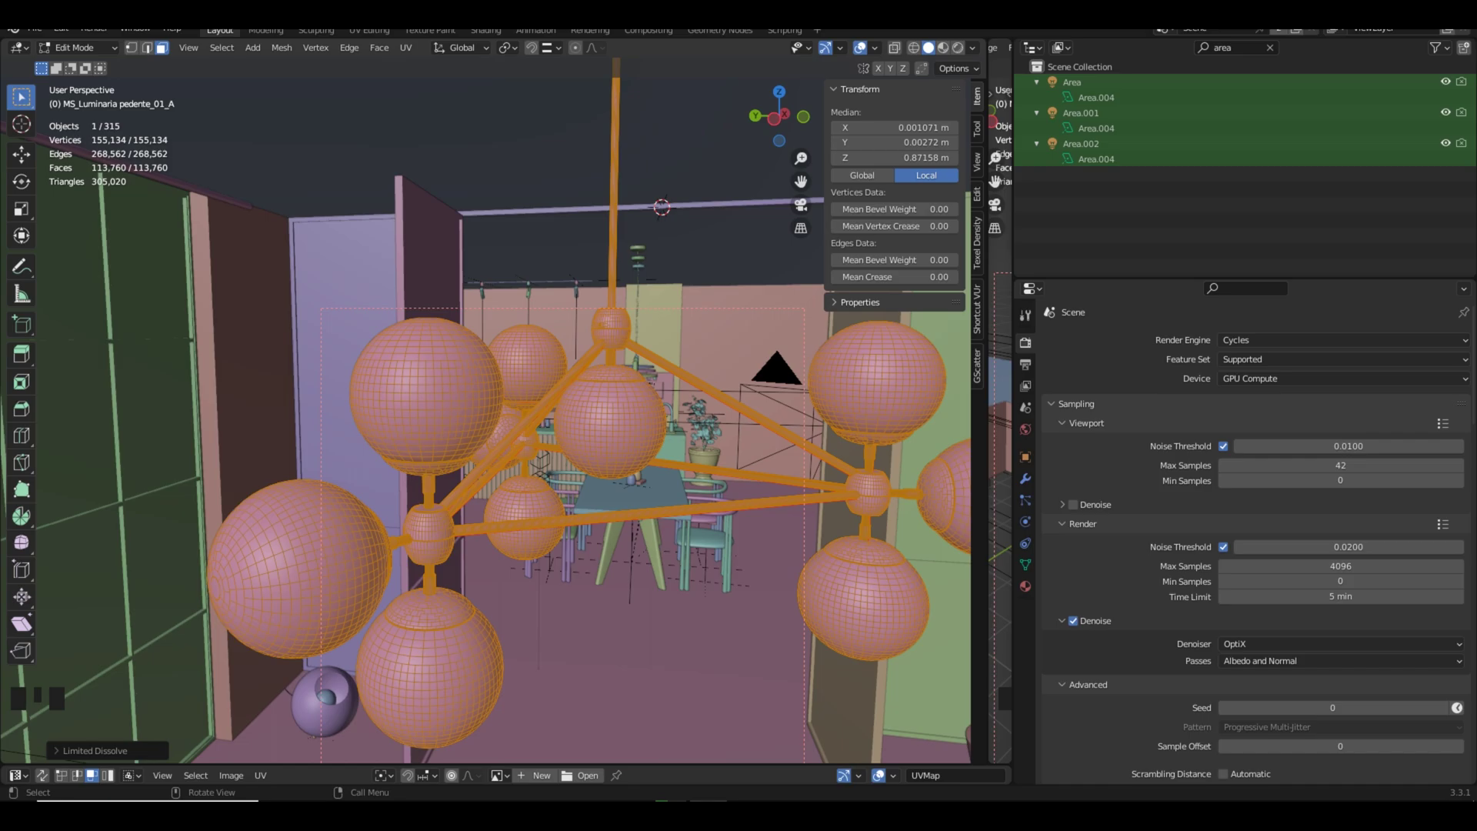
pyautogui.scroll(3, 492, 407)
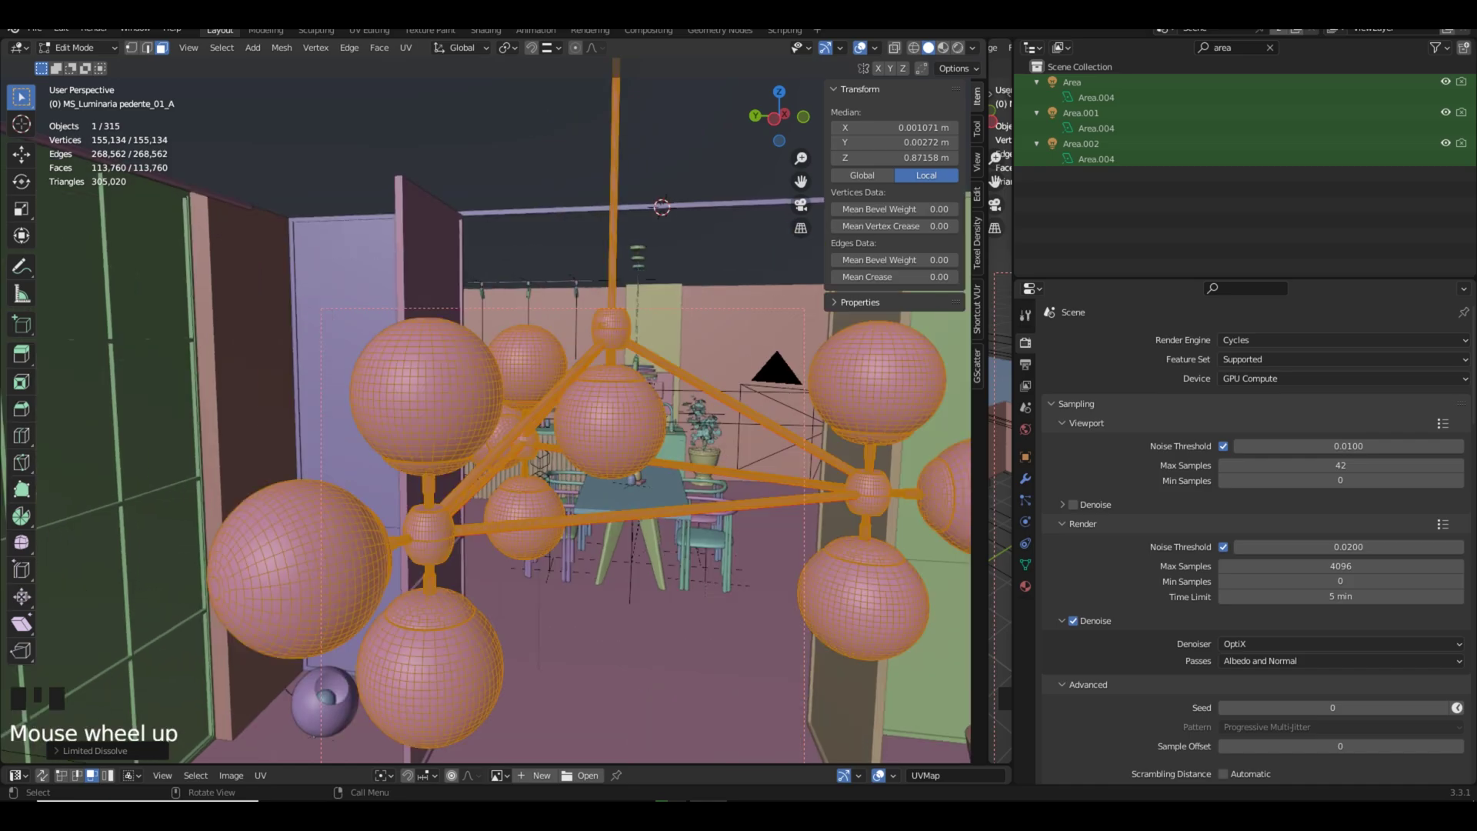
# Select the sofa and inspect its mesh density in Edit Mode, then return to Object Mode.
pyautogui.click(769, 593)
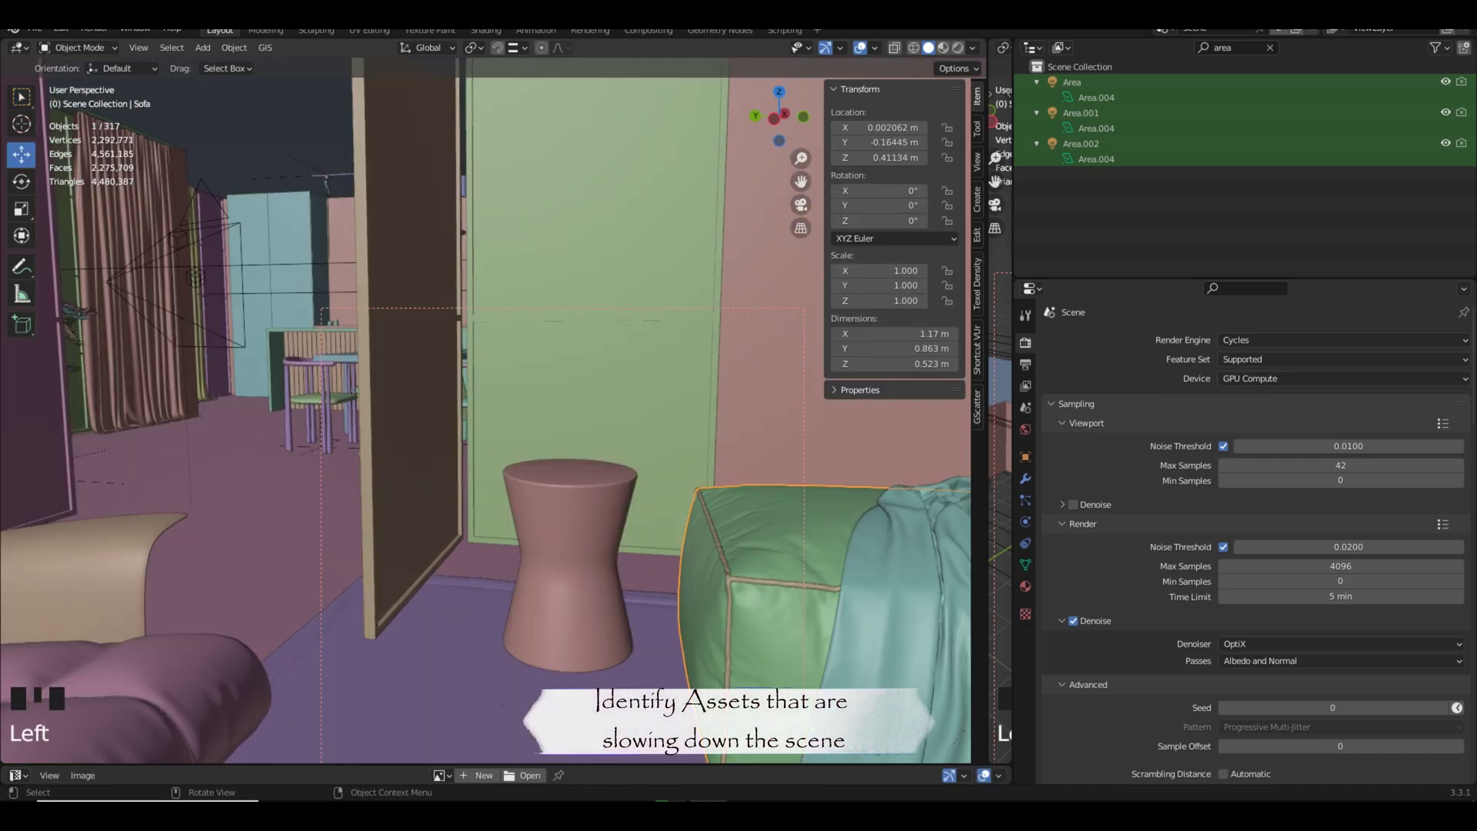
pyautogui.press('Tab')
pyautogui.scroll(-2, 492, 408)
pyautogui.press('Tab')
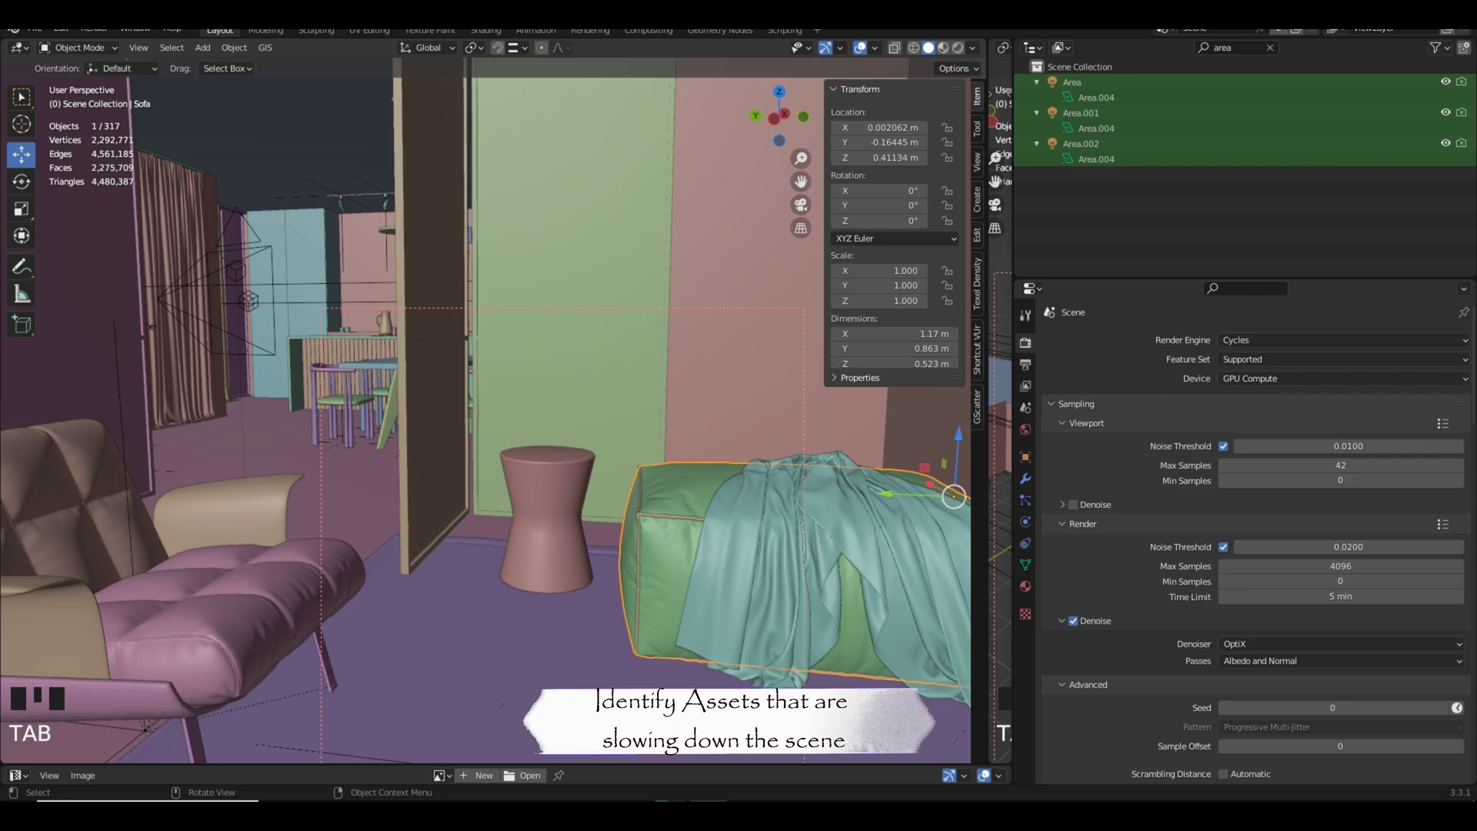
# Select the blanket on the ottoman, inspect its mesh density in Edit Mode and return to Object Mode.
pyautogui.click(799, 554)
pyautogui.press('Tab')
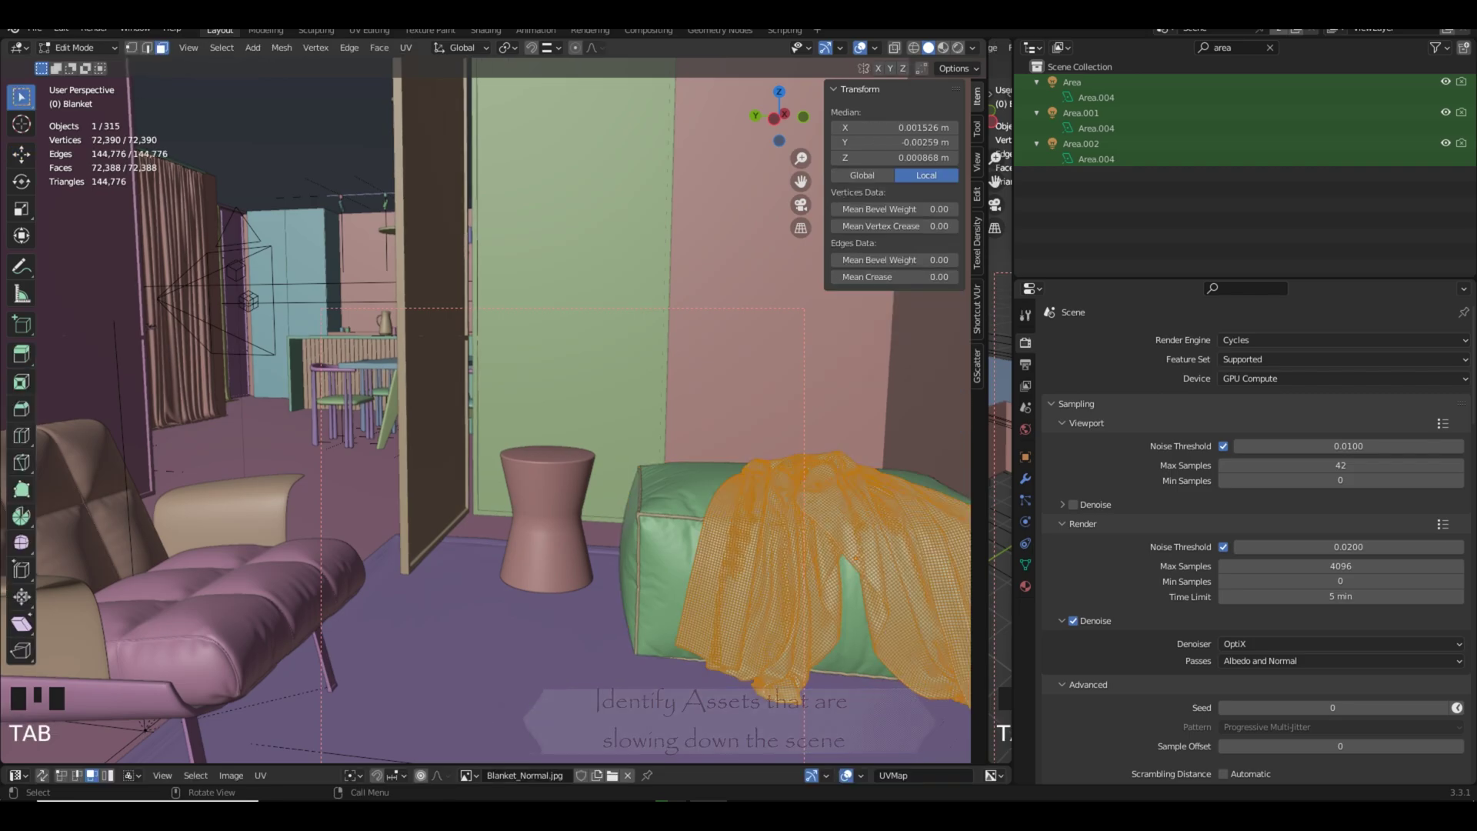
pyautogui.press('Tab')
# Clear the render region so the rendered preview fills the whole viewport around the dining area.
pyautogui.keyDown('shift'); pyautogui.moveTo(492, 415); pyautogui.dragTo(693, 446, button='middle'); pyautogui.keyUp('shift')
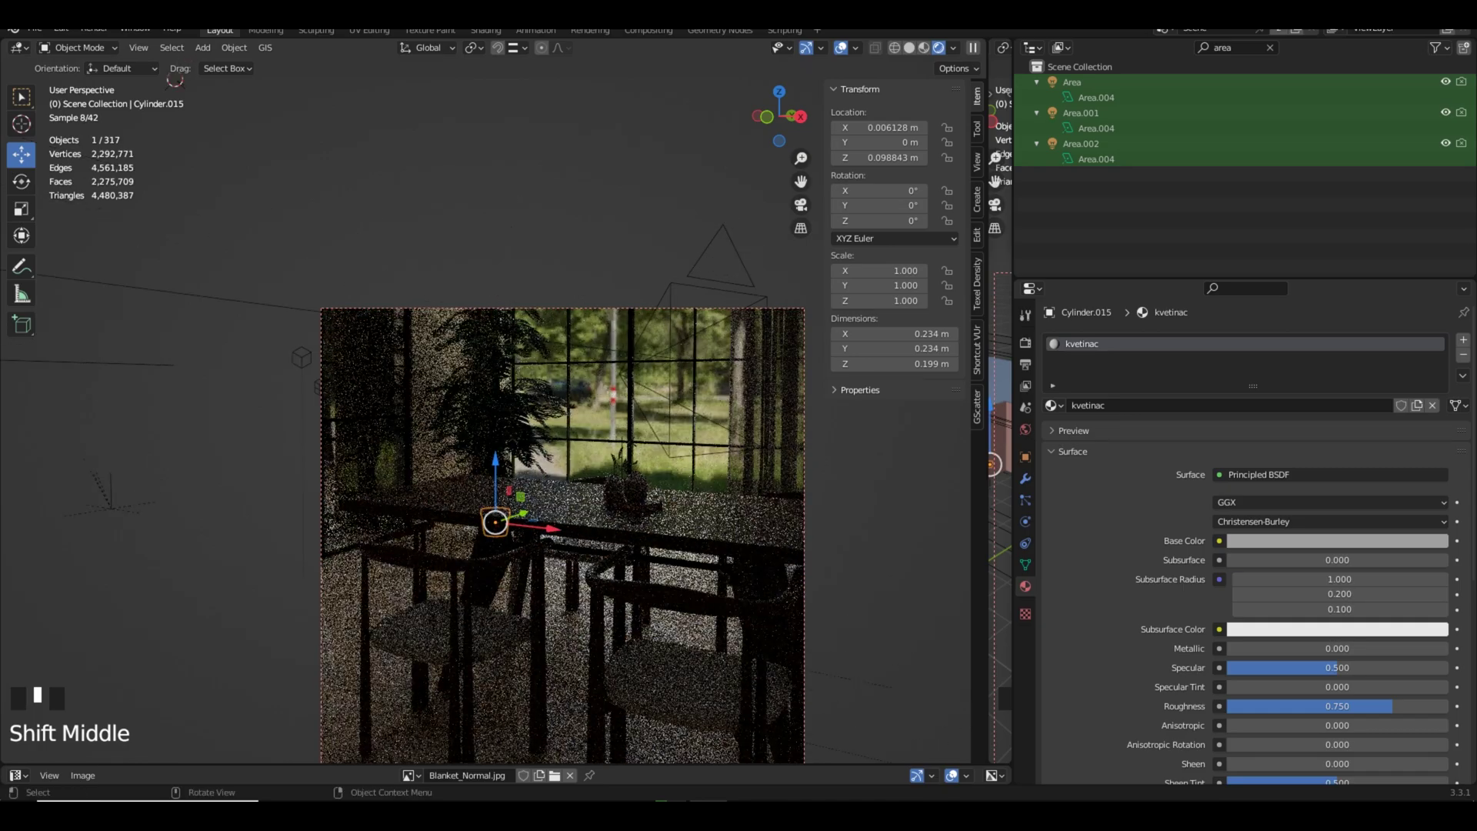
pyautogui.keyDown('shift'); pyautogui.moveTo(176, 80); pyautogui.dragTo(120, 195, button='middle'); pyautogui.keyUp('shift')
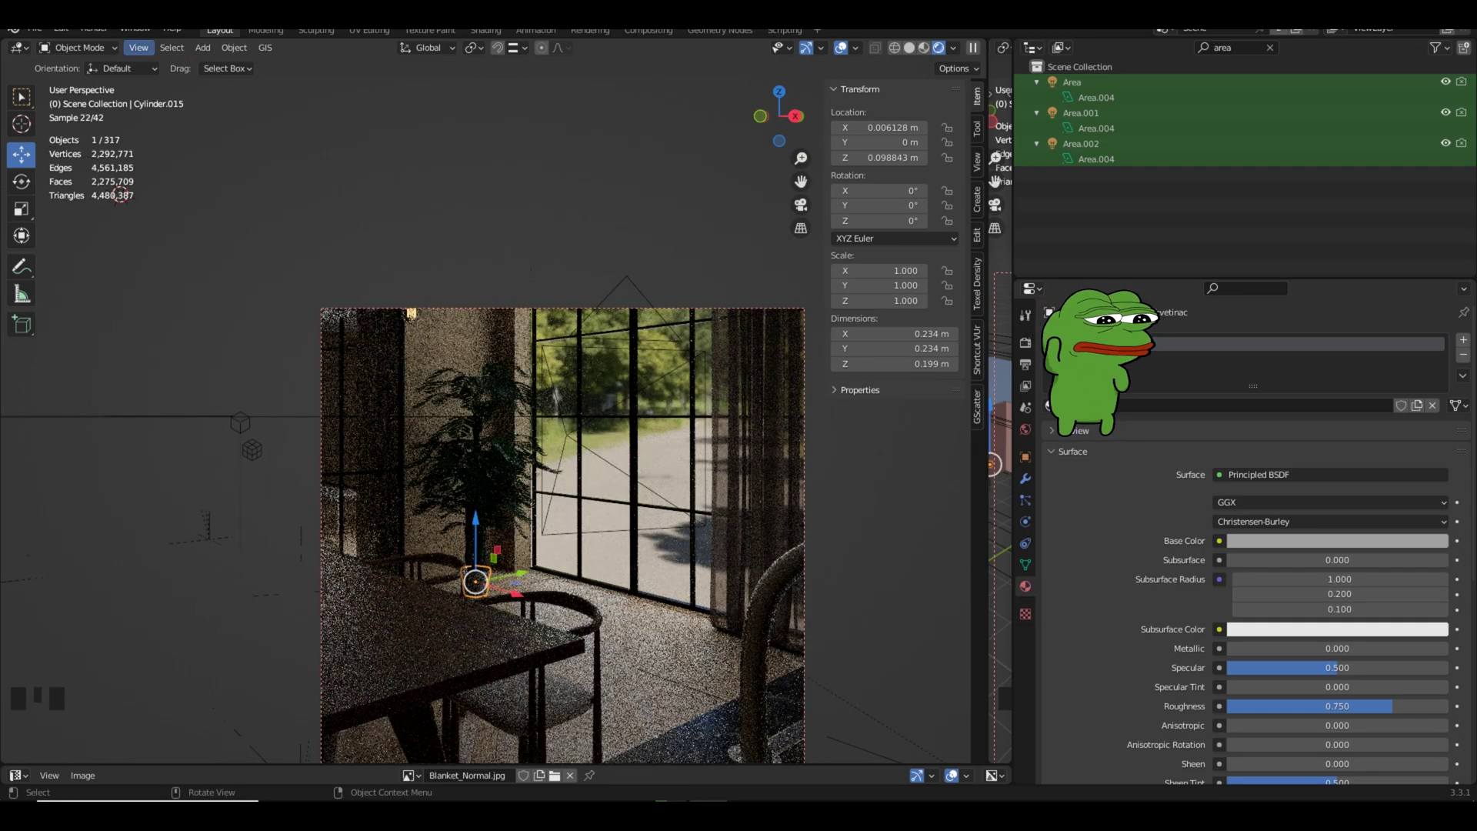
pyautogui.click(139, 47)
pyautogui.moveTo(165, 276)
pyautogui.click(422, 314)
pyautogui.moveTo(454, 346); pyautogui.dragTo(492, 343, button='middle')
pyautogui.keyDown('shift'); pyautogui.moveTo(493, 342); pyautogui.dragTo(498, 335, button='middle'); pyautogui.keyUp('shift')
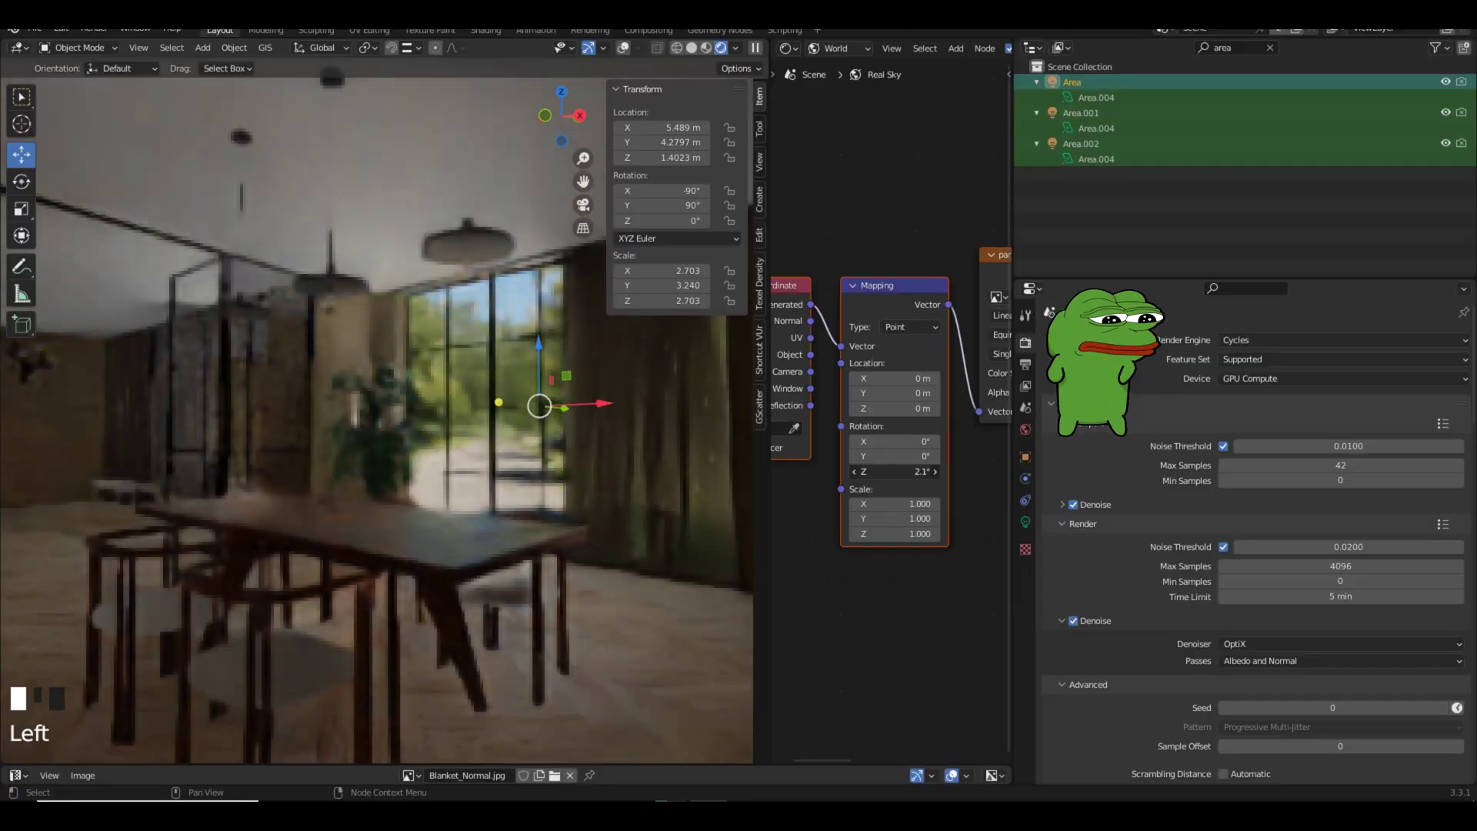
# Set the Z rotation of the world environment's Mapping node to -62.7°.
pyautogui.moveTo(892, 471); pyautogui.dragTo(811, 470)
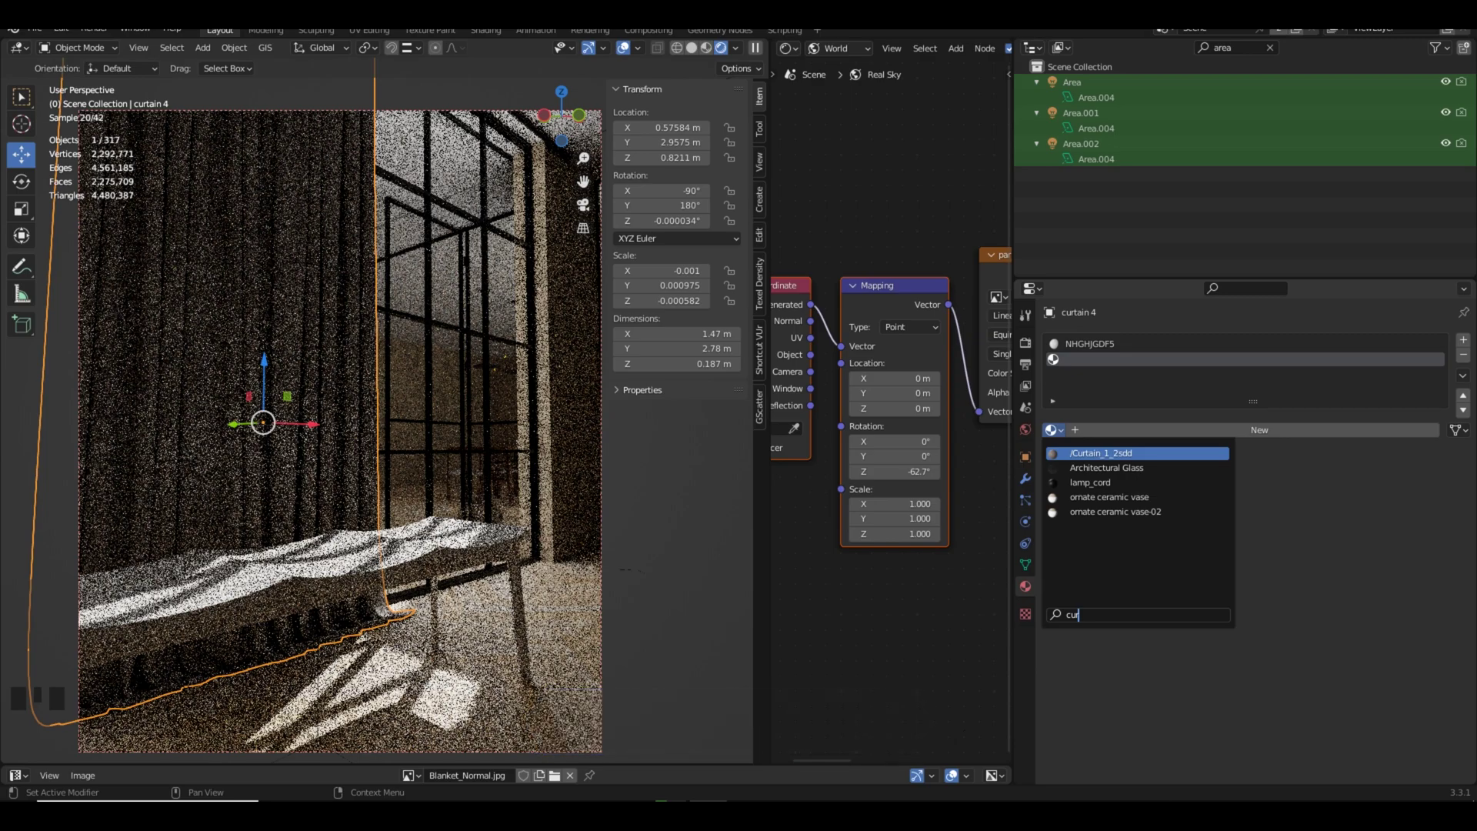
# Assign the existing material /Curtain_1_2sdd to the second material slot of curtain 4 and check the curtain in the rendered view.
pyautogui.press('Return')
pyautogui.keyDown('shift'); pyautogui.moveTo(197, 323); pyautogui.dragTo(275, 365, button='middle'); pyautogui.keyUp('shift')
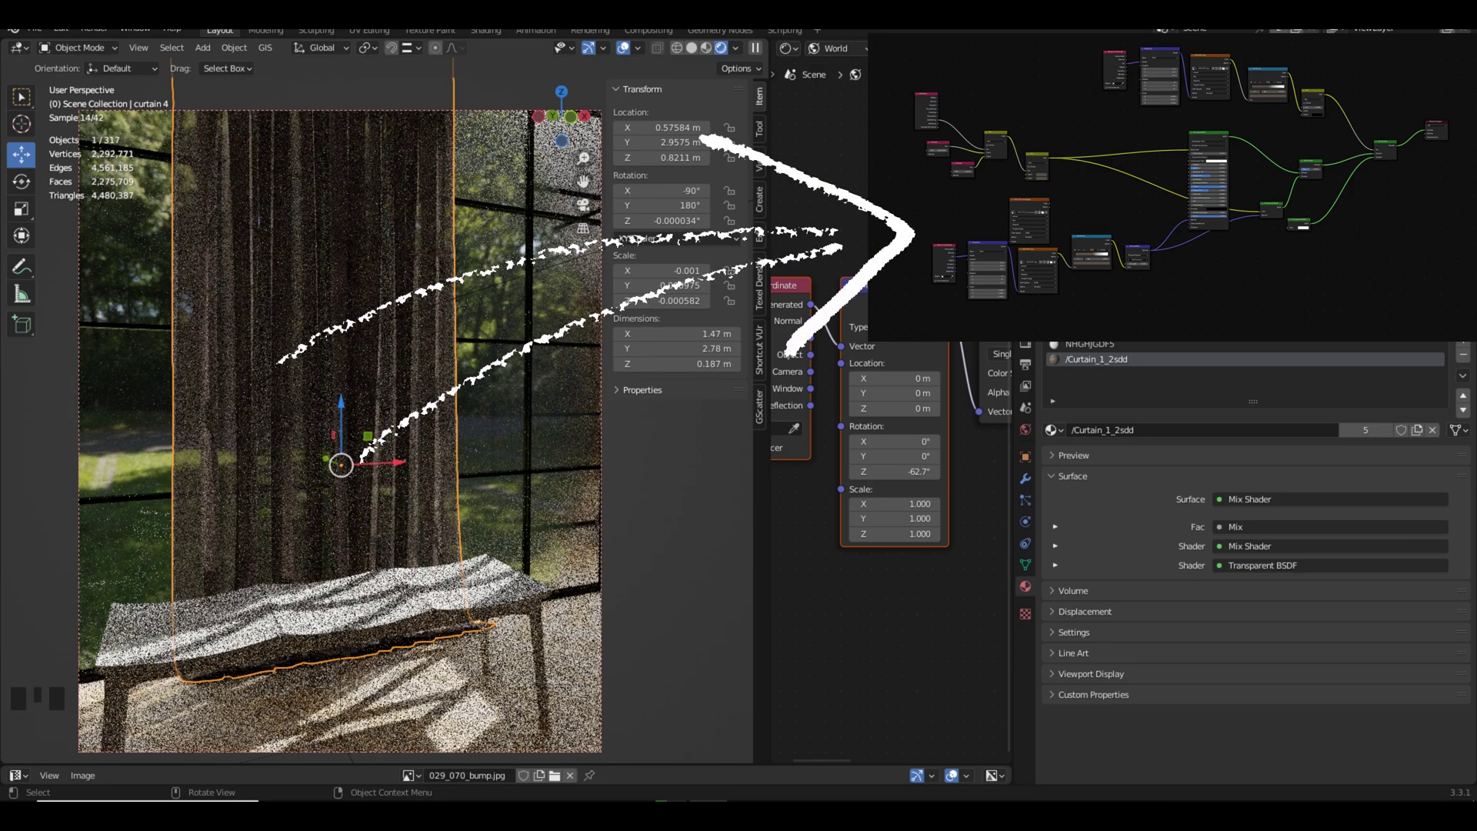
pyautogui.scroll(-3, 371, 452)
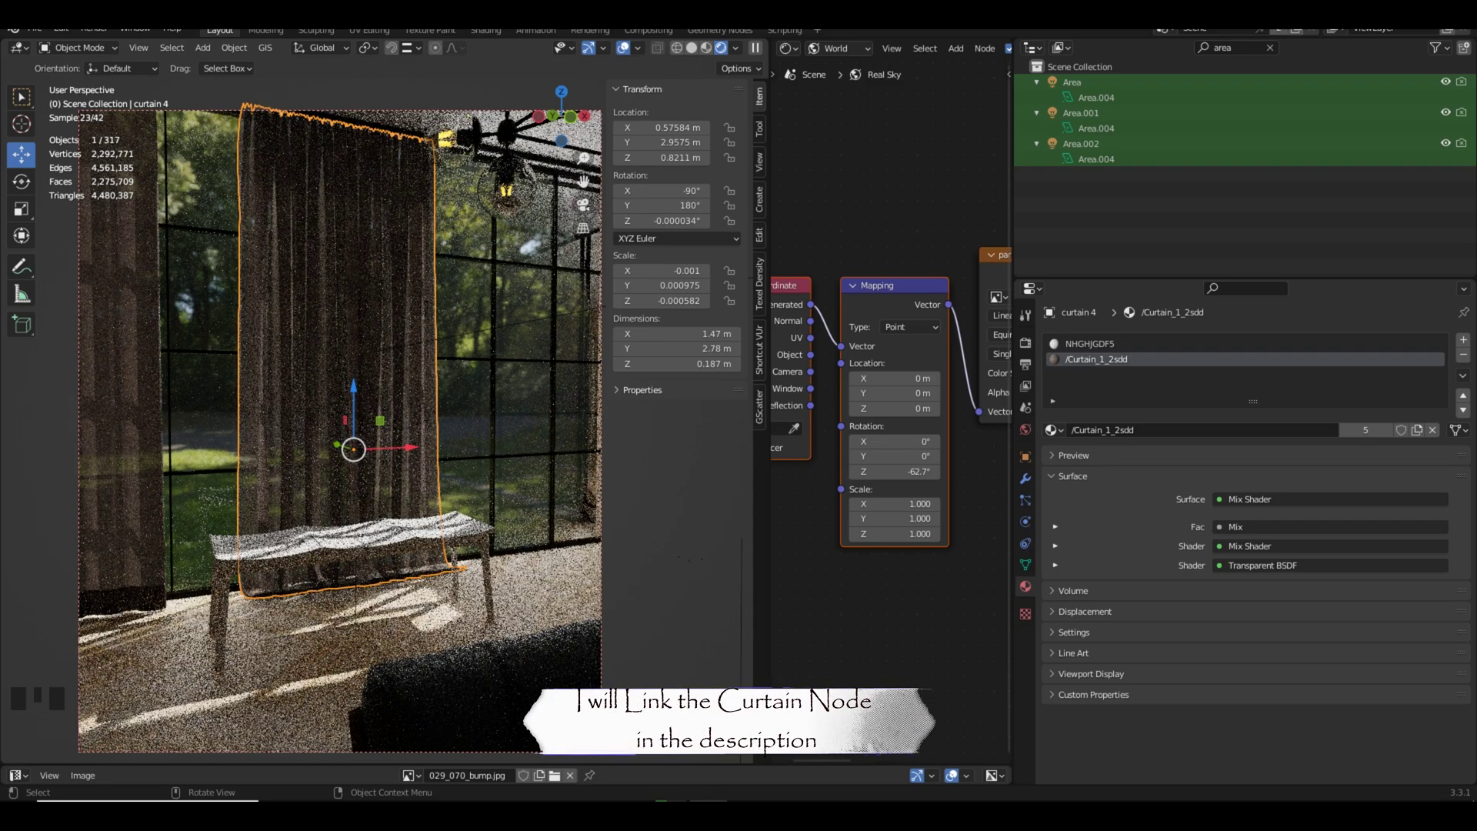
# Look through Camera.003 as the active camera and filter the outliner for "su".
pyautogui.press('ctrl+KP_0')
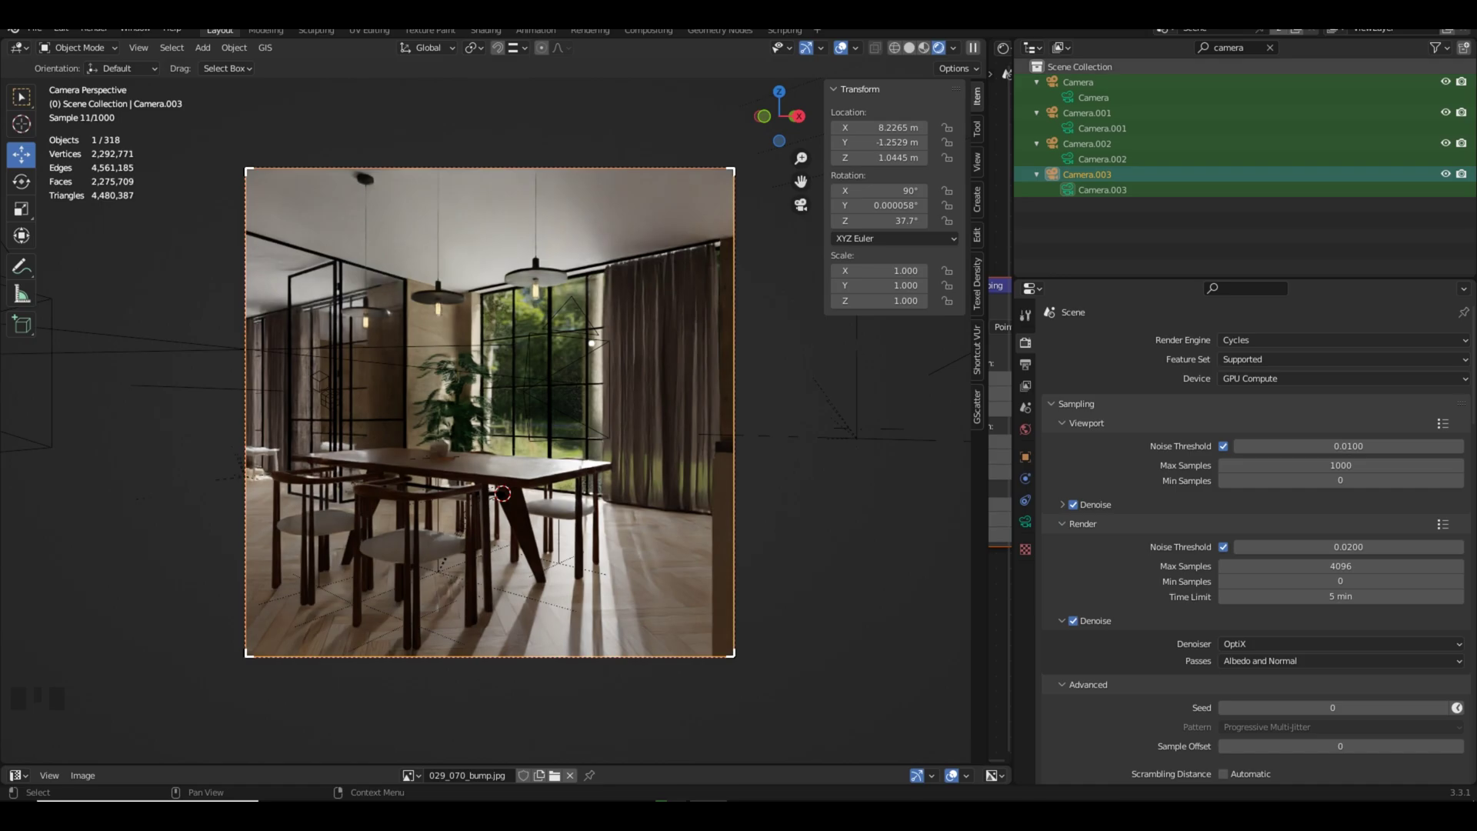
pyautogui.click(1230, 48)
pyautogui.write('su')
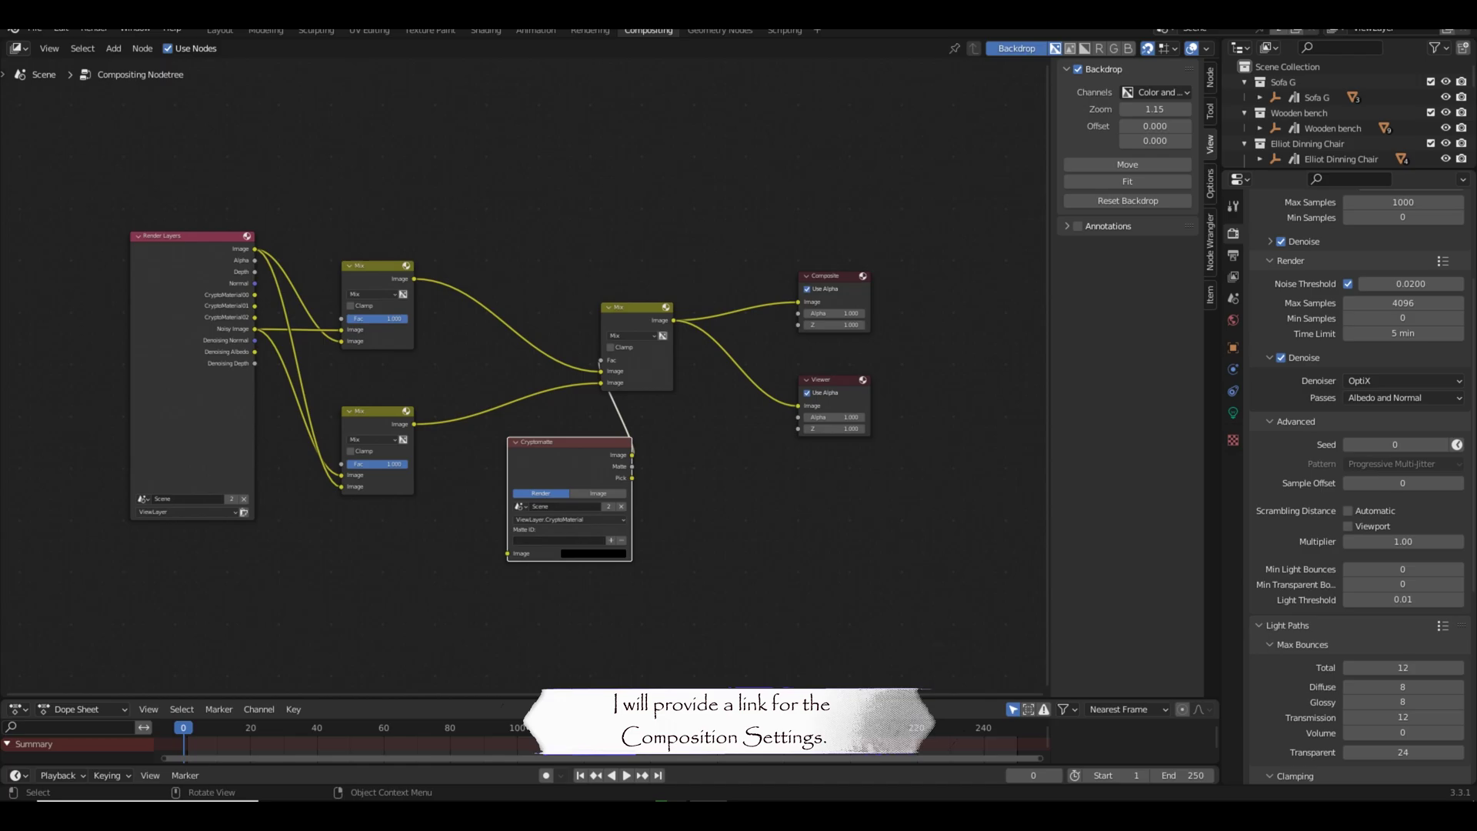
# Move the upper Mix node in the compositing tree slightly farther from the Render Layers node.
pyautogui.scroll(3, 323, 373)
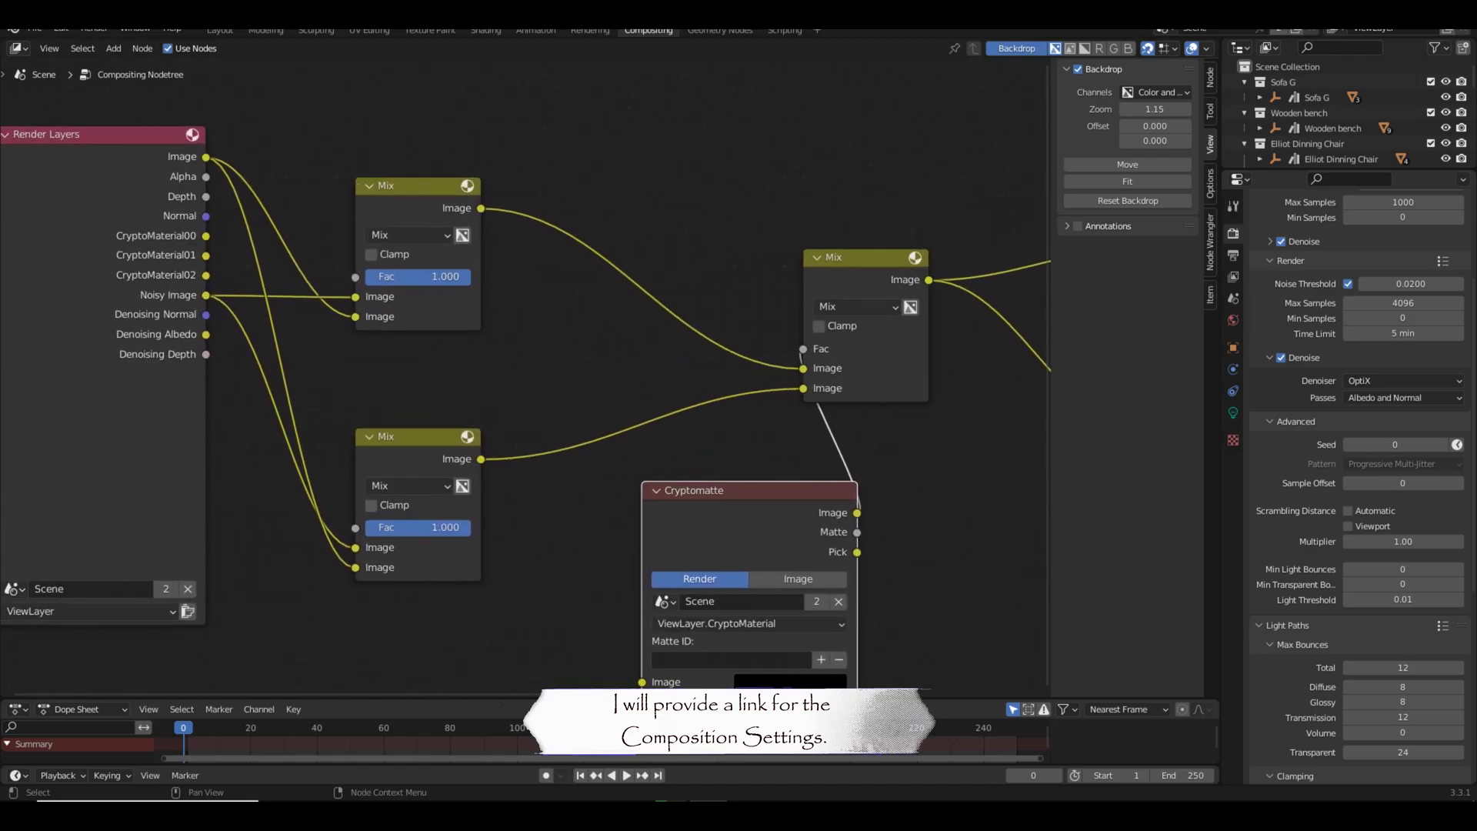
pyautogui.moveTo(419, 187); pyautogui.dragTo(455, 183)
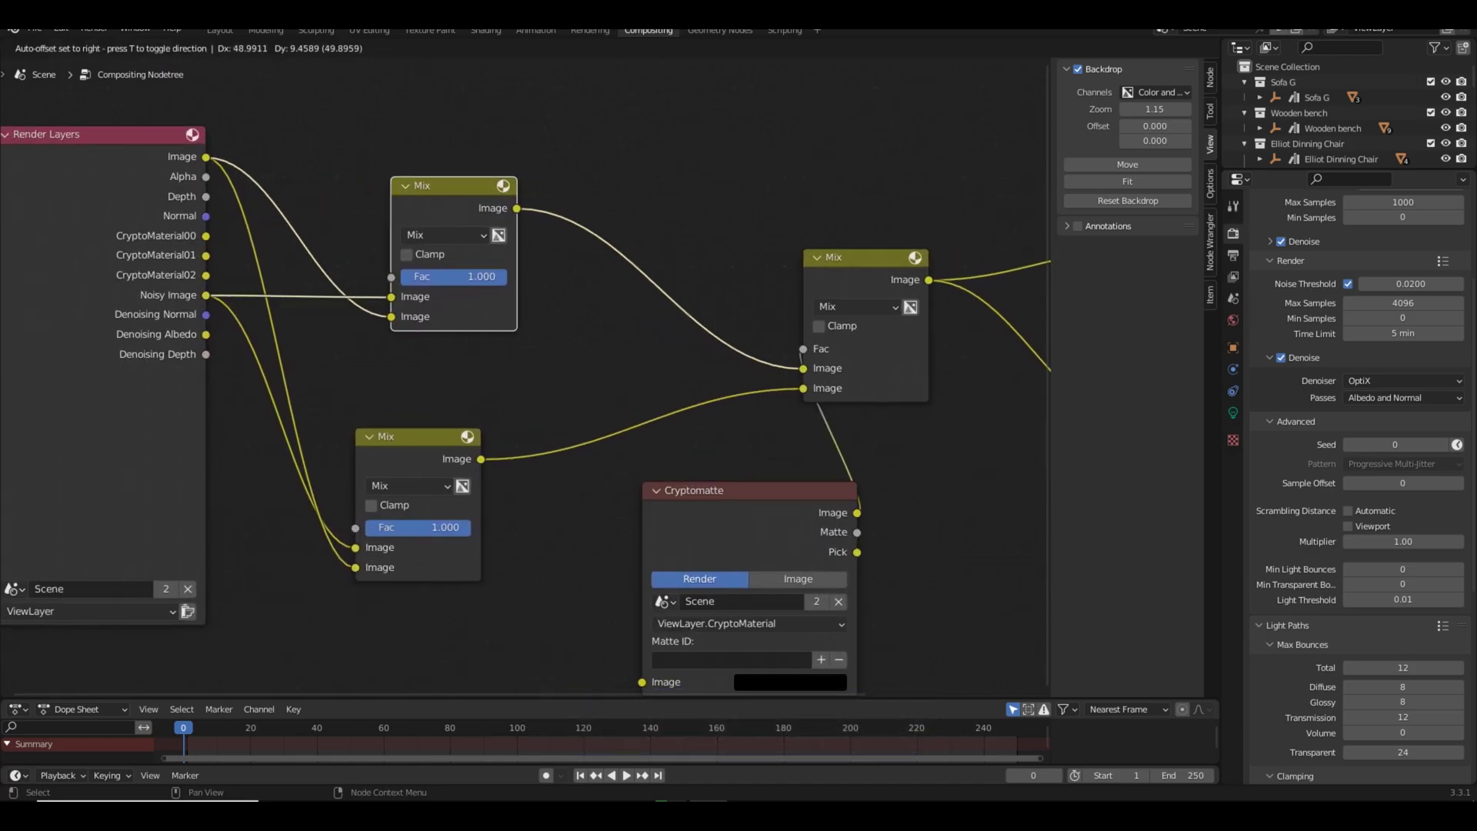
pyautogui.scroll(-2, 531, 389)
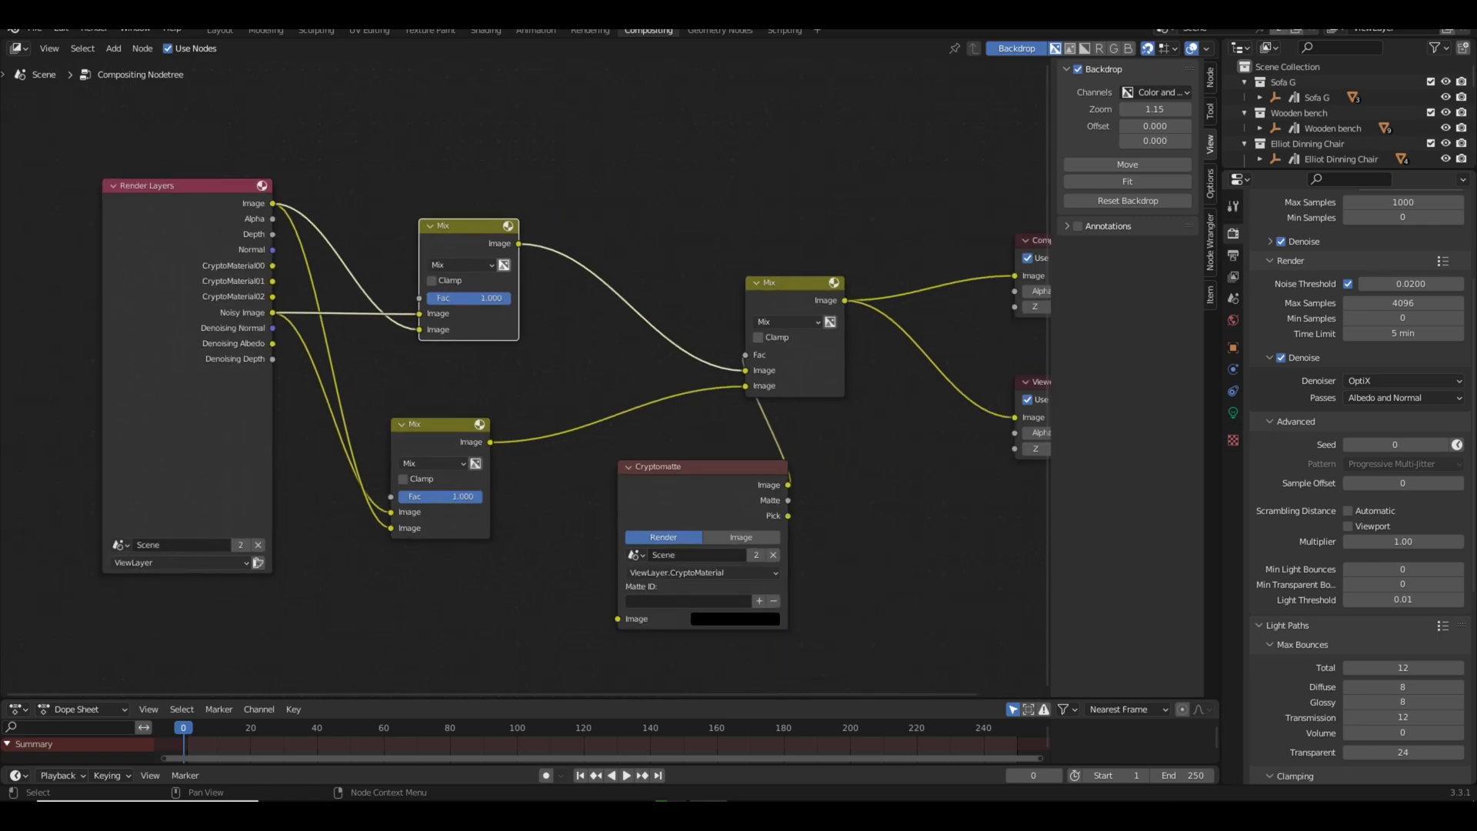
pyautogui.moveTo(530, 388); pyautogui.dragTo(466, 329, button='middle')
# Render the dining room image with Cycles and inspect the full frame.
pyautogui.press('F12')
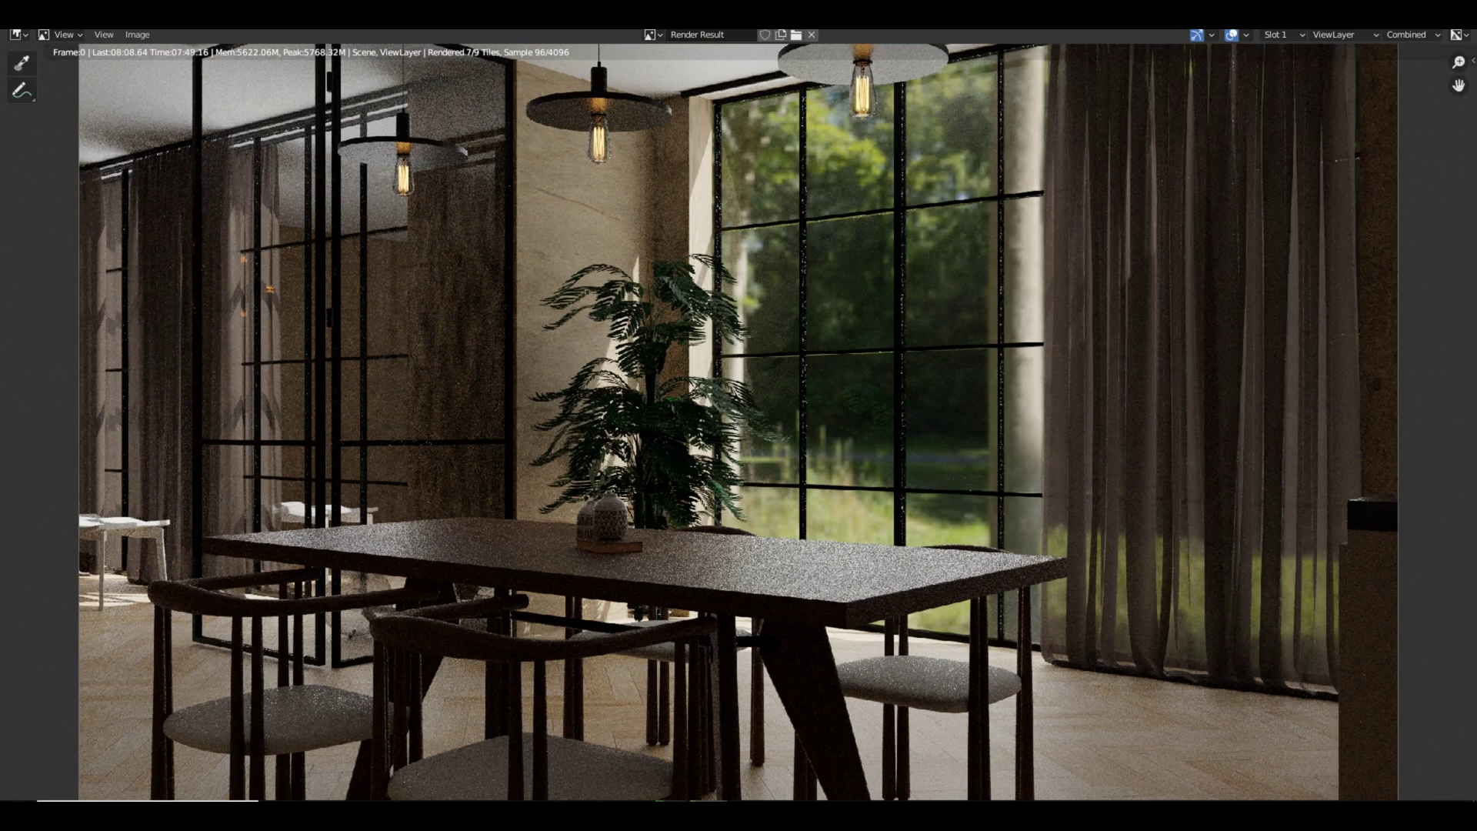
pyautogui.scroll(-3, 738, 422)
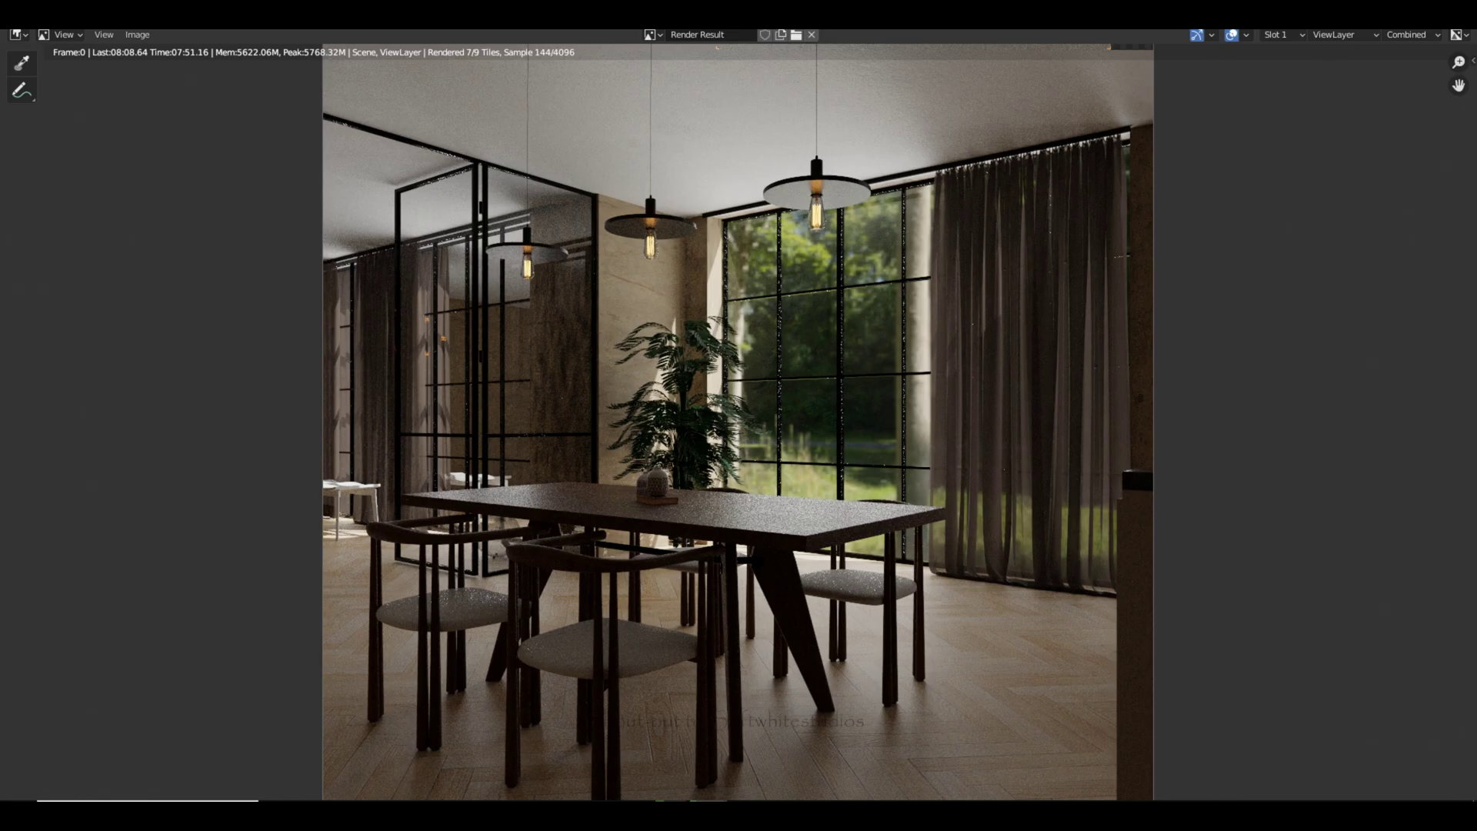